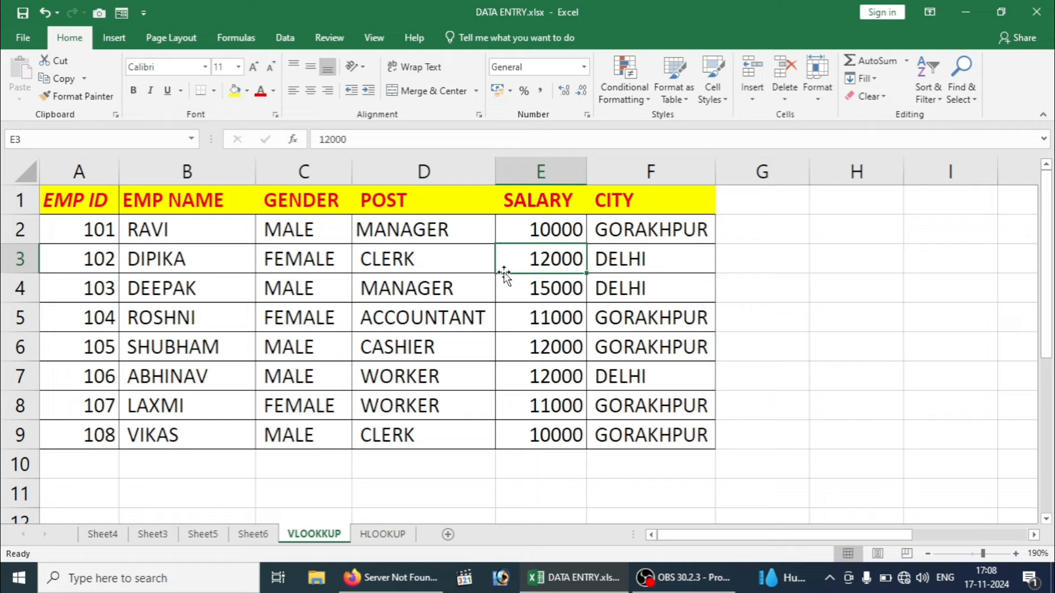
Step: After trial selections of the ID, name and salary cells, hide the GENDER and POST columns
{"action": "left_click", "coordinate": [362, 277]}
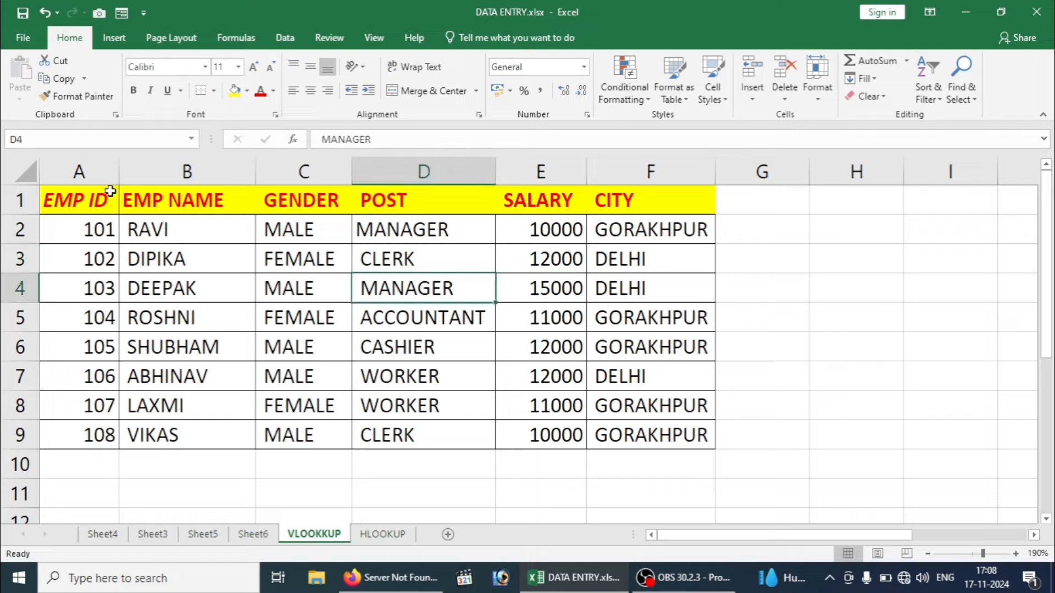
{"action": "left_click_drag", "start_coordinate": [83, 203], "coordinate": [665, 383]}
{"action": "left_click", "coordinate": [372, 308]}
{"action": "left_click_drag", "start_coordinate": [71, 193], "coordinate": [67, 266]}
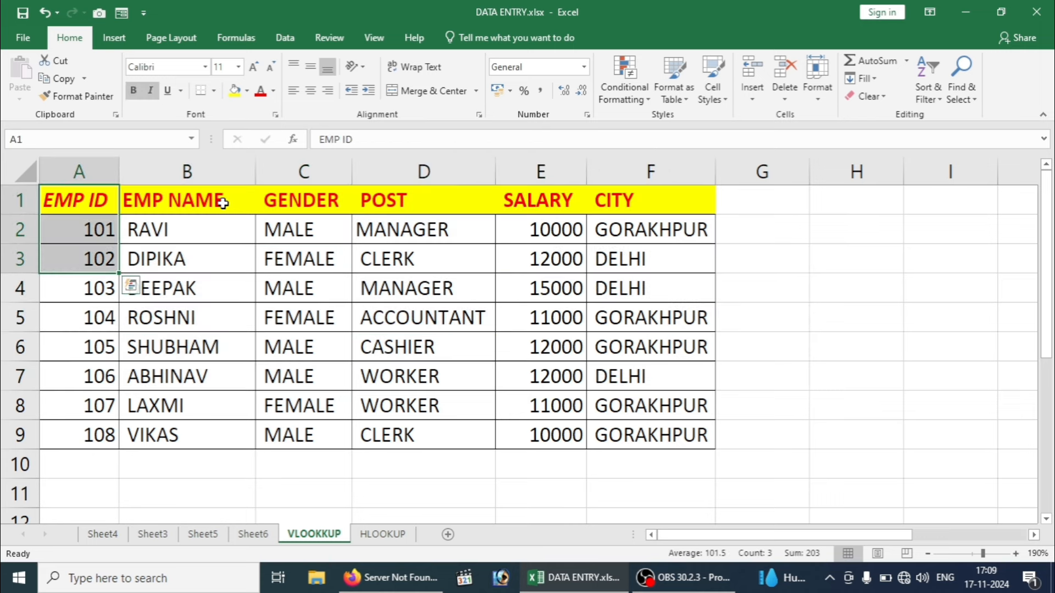
{"action": "left_click_drag", "start_coordinate": [216, 200], "coordinate": [212, 341]}
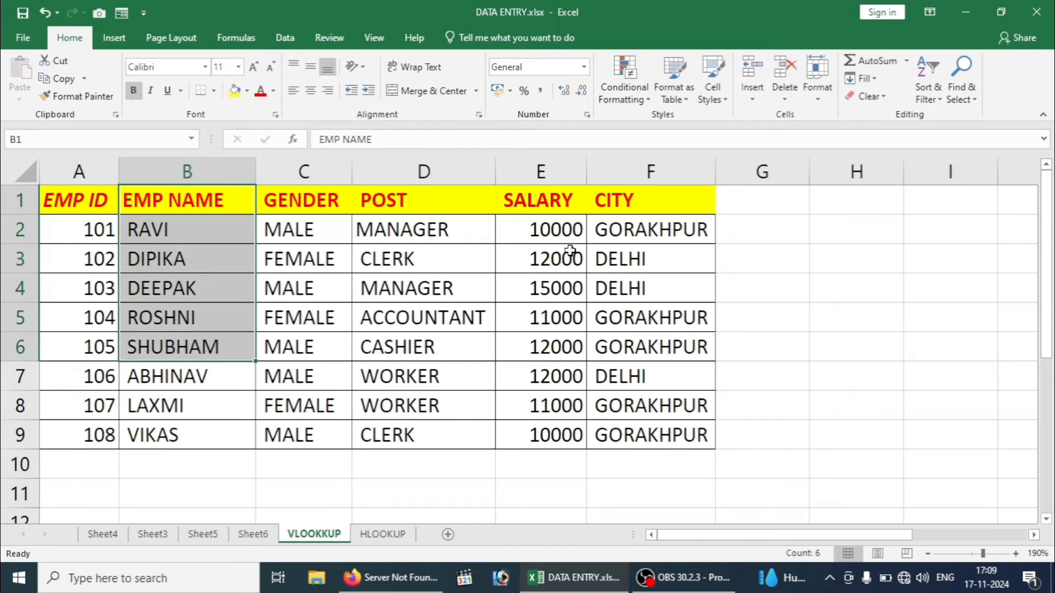
{"action": "left_click_drag", "start_coordinate": [501, 195], "coordinate": [499, 342]}
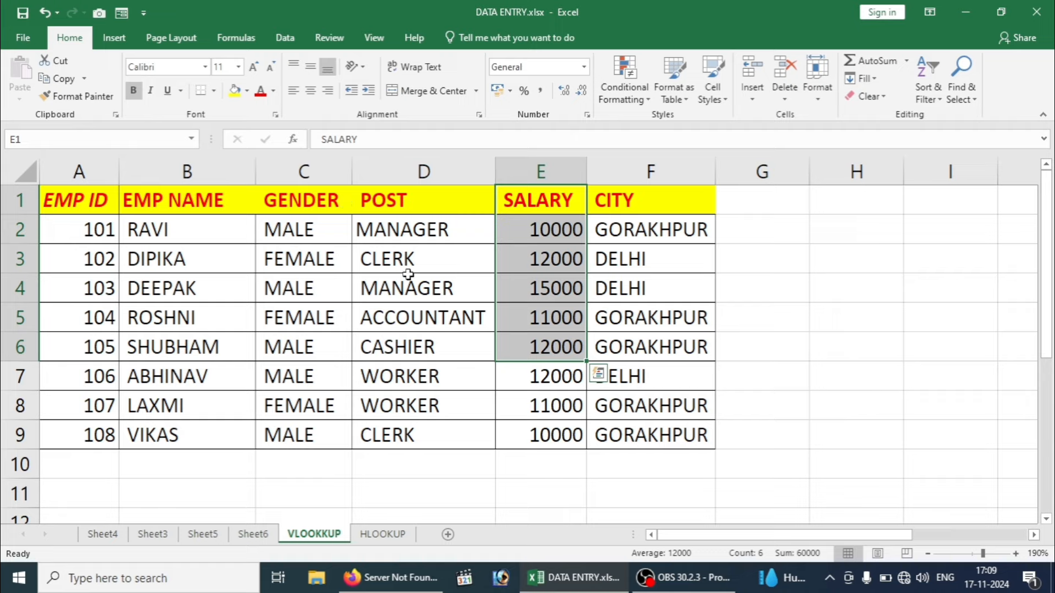
{"action": "left_click_drag", "start_coordinate": [341, 172], "coordinate": [432, 173]}
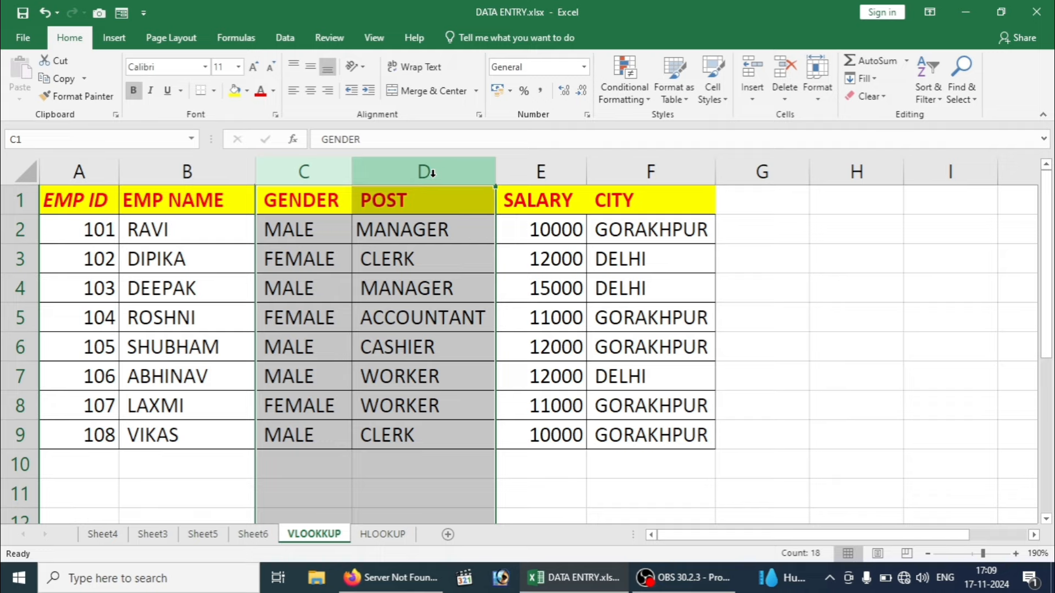
{"action": "key", "text": "ctrl+0"}
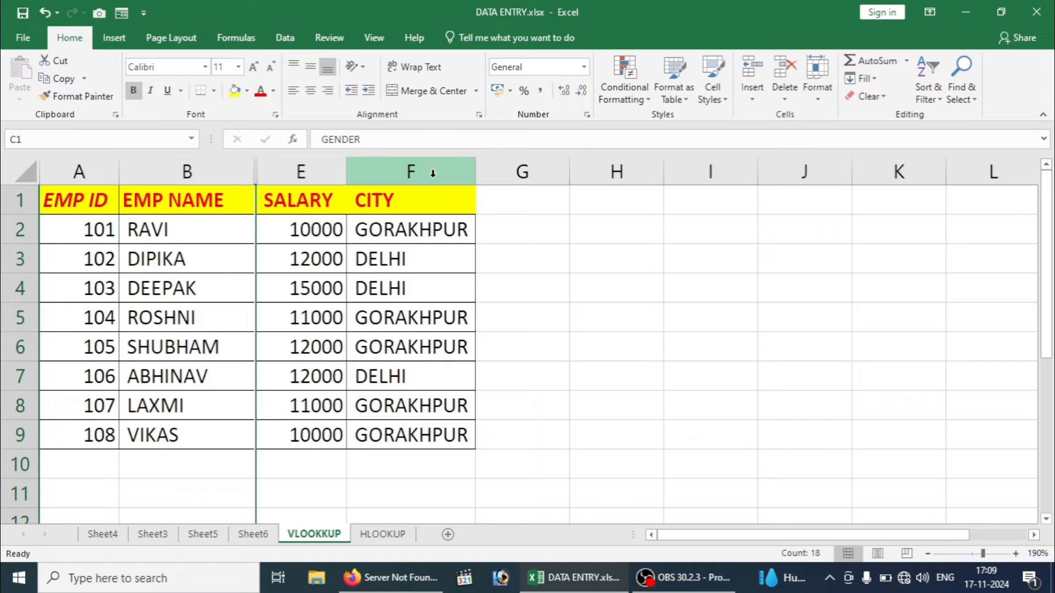
Step: Hide column F (CITY) and select the remaining EMP ID, EMP NAME and SALARY table
{"action": "left_click", "coordinate": [421, 174]}
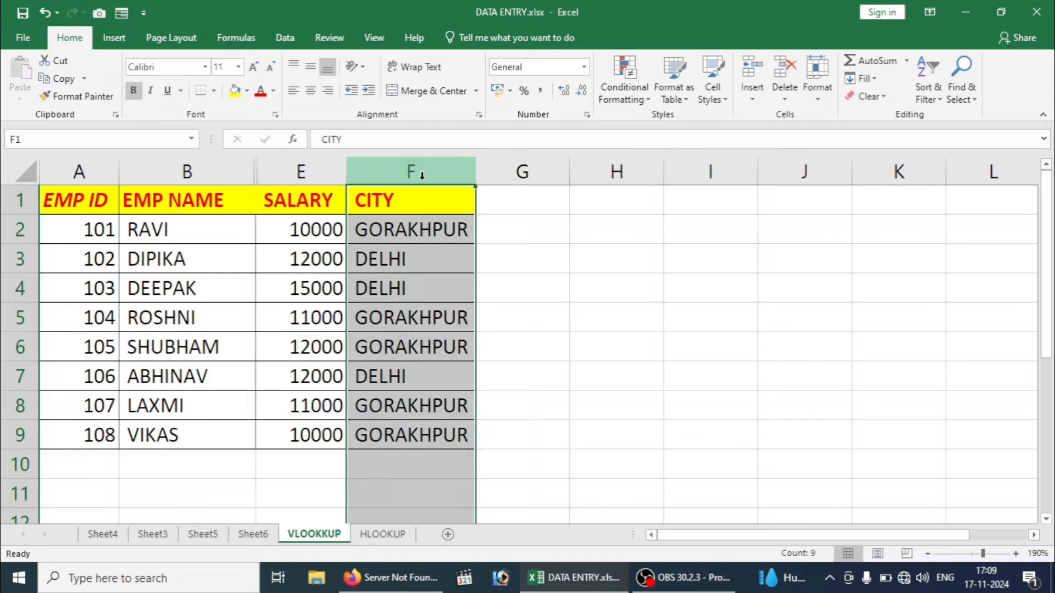
{"action": "key", "text": "ctrl+0"}
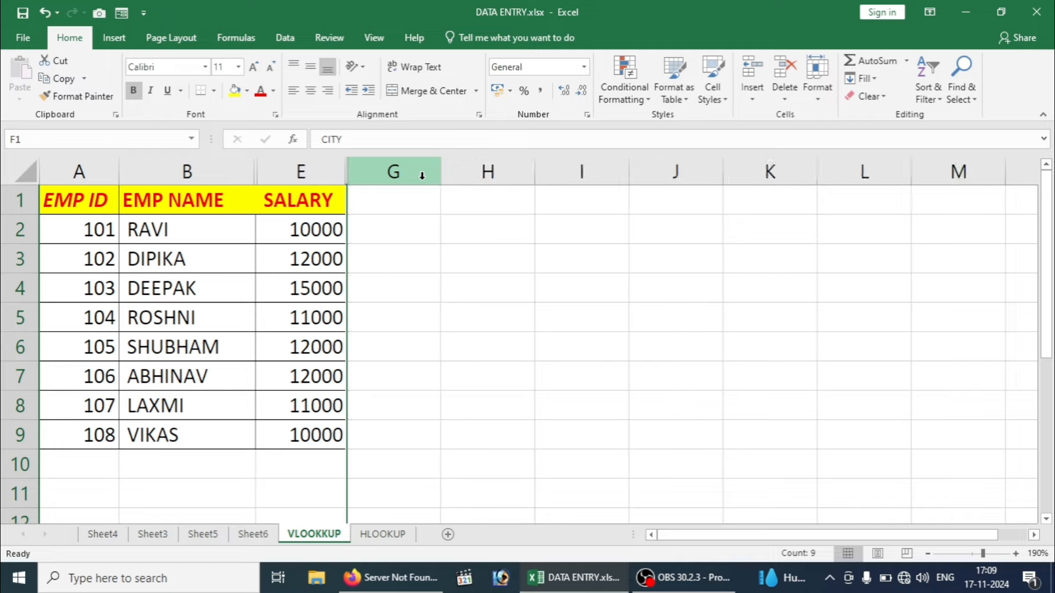
{"action": "left_click_drag", "start_coordinate": [104, 211], "coordinate": [304, 432]}
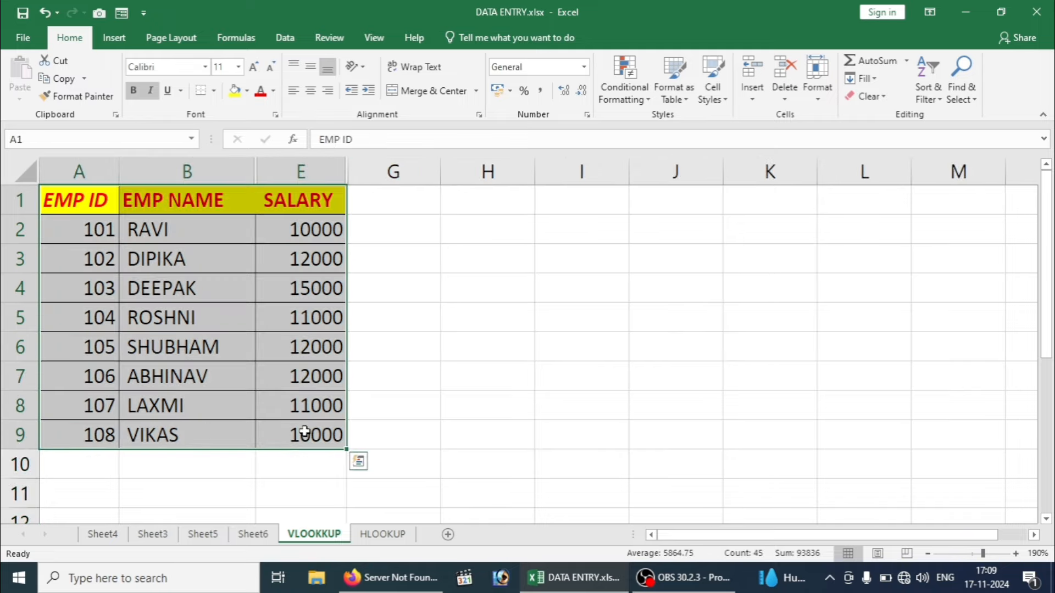
Step: Copy the table, paste it at A1 of a new Sheet1 zoomed to about 250%, then return to VLOOKUP
{"action": "key", "text": "ctrl+c"}
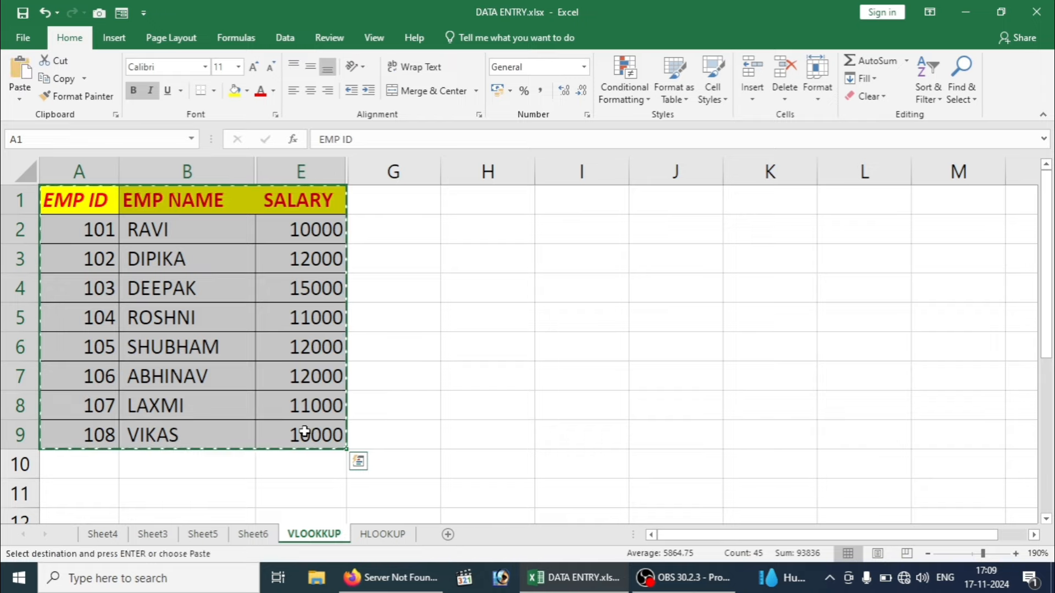
{"action": "left_click", "coordinate": [448, 534]}
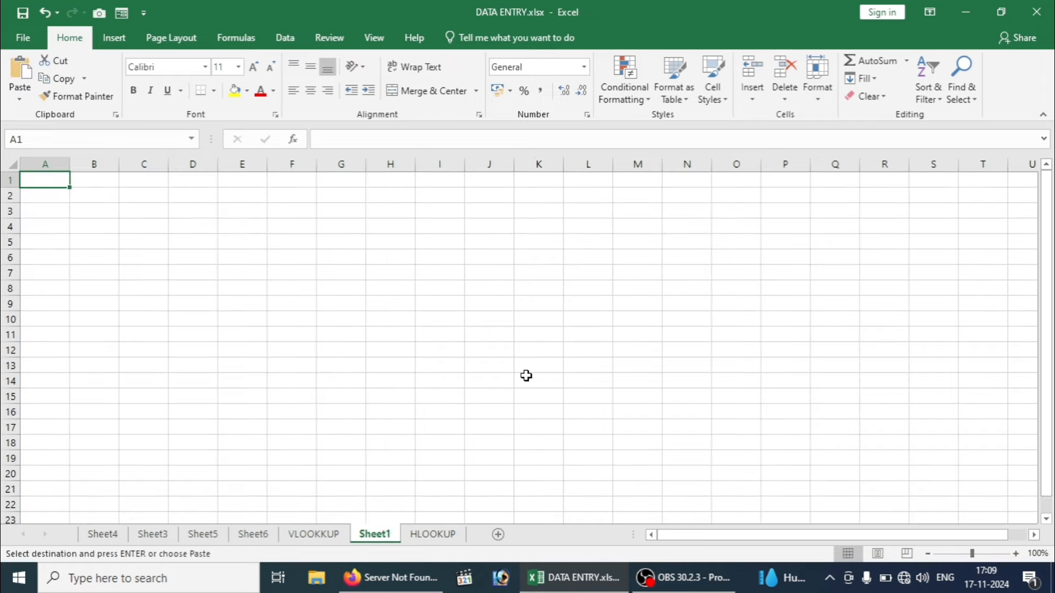
{"action": "left_click", "coordinate": [1014, 553]}
{"action": "left_click", "coordinate": [1015, 553]}
{"action": "left_click", "coordinate": [1014, 554]}
{"action": "left_click", "coordinate": [1015, 553]}
{"action": "left_click", "coordinate": [1014, 554]}
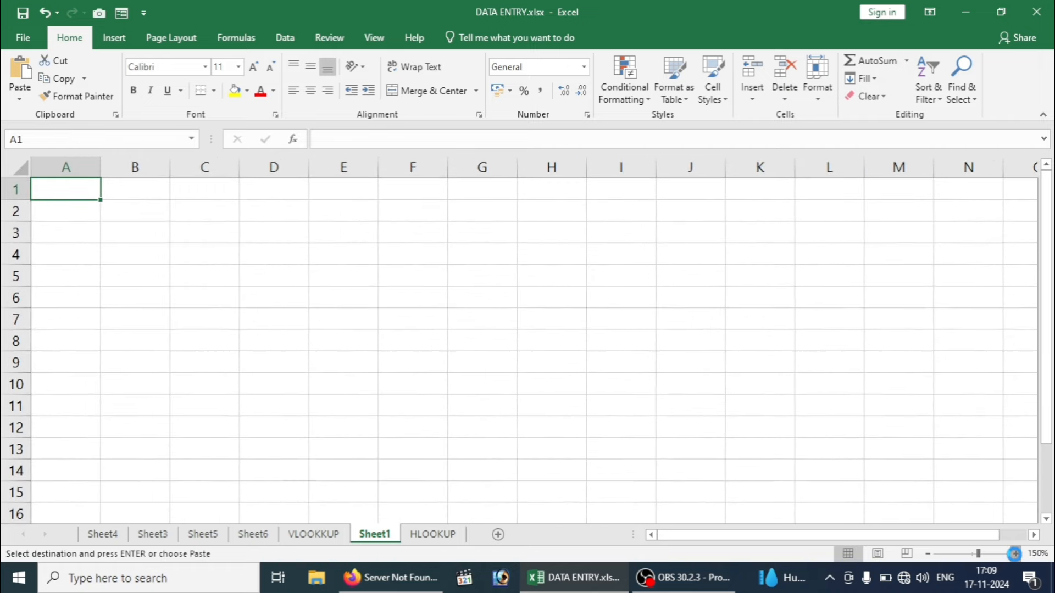
{"action": "left_click", "coordinate": [1014, 553]}
{"action": "left_click", "coordinate": [1014, 554]}
{"action": "left_click", "coordinate": [1014, 553]}
{"action": "left_click", "coordinate": [1015, 553]}
{"action": "left_click", "coordinate": [1014, 553]}
{"action": "left_click", "coordinate": [1014, 553]}
{"action": "left_click", "coordinate": [1014, 553]}
{"action": "left_click", "coordinate": [1014, 553]}
{"action": "left_click", "coordinate": [1014, 553]}
{"action": "left_click", "coordinate": [1015, 553]}
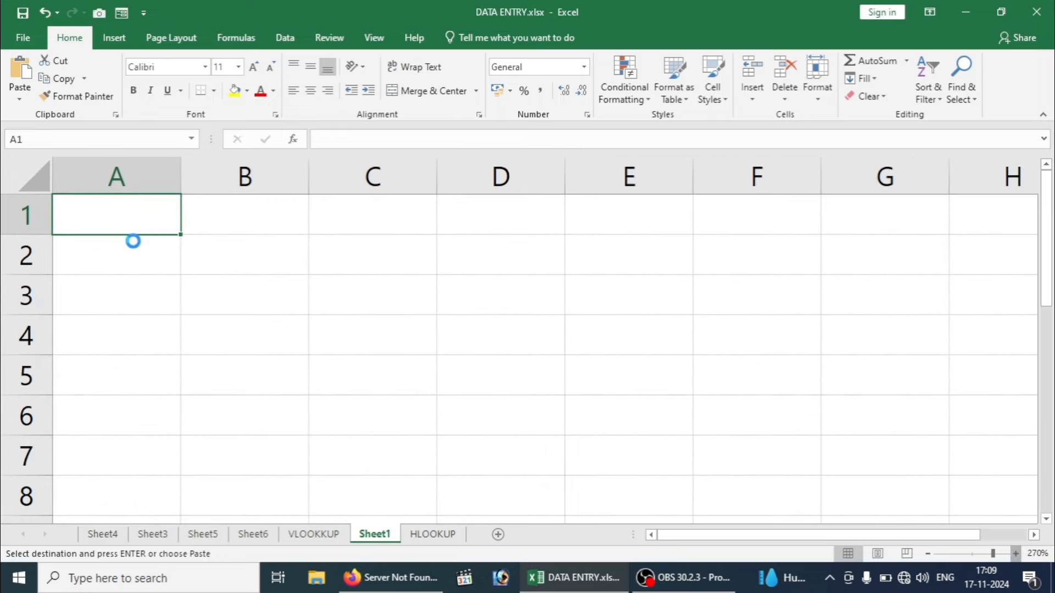
{"action": "key", "text": "ctrl+v"}
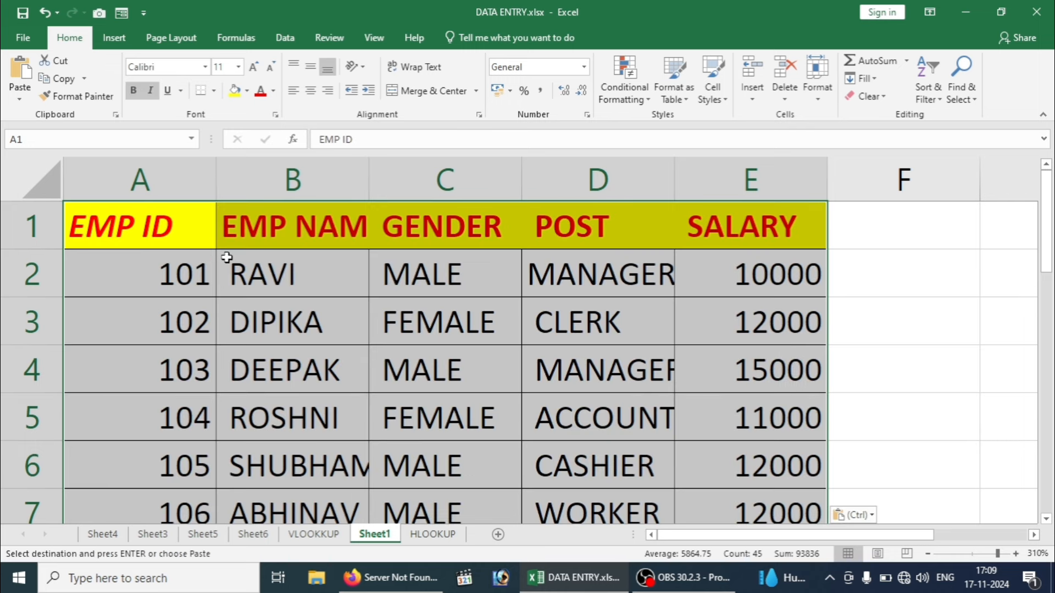
{"action": "left_click", "coordinate": [313, 534]}
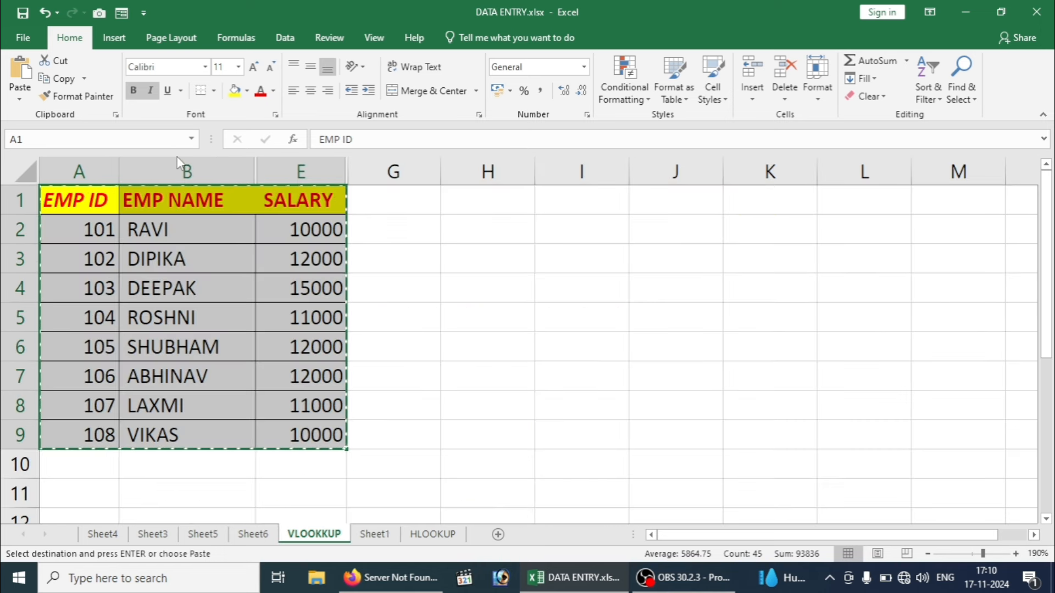
Step: Check the HLOOKUP sheet and Sheet1's paste, return to VLOOKUP, and cancel the pending copy
{"action": "left_click", "coordinate": [439, 534]}
{"action": "left_click", "coordinate": [379, 536]}
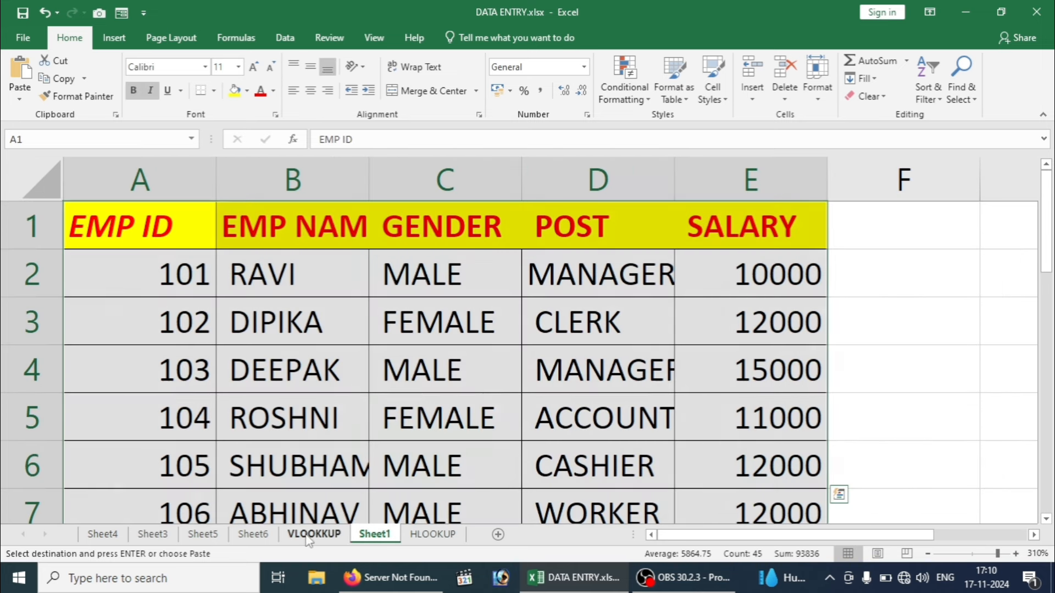
{"action": "left_click", "coordinate": [313, 534]}
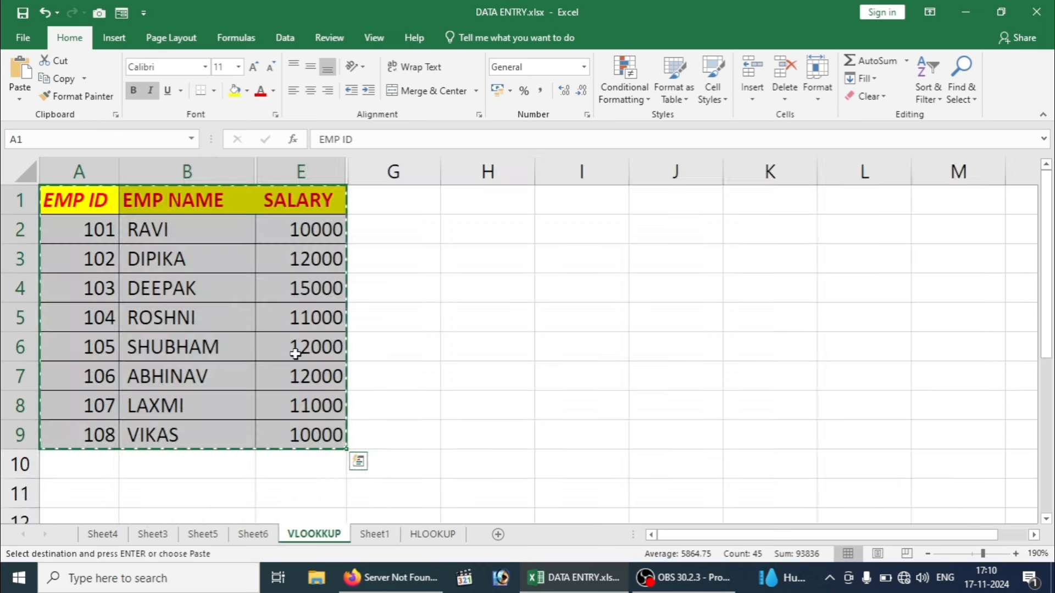
{"action": "left_click", "coordinate": [295, 354]}
{"action": "left_click", "coordinate": [506, 289]}
{"action": "key", "text": "Escape"}
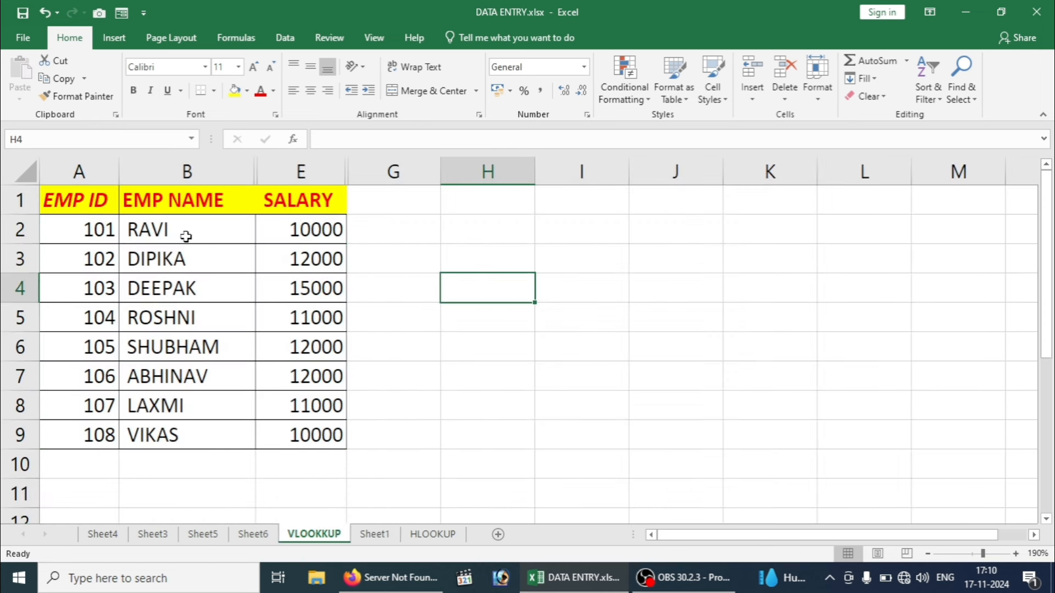
Step: Select the whole table from EMP ID and copy only its visible cells using Alt+;
{"action": "left_click_drag", "start_coordinate": [77, 203], "coordinate": [278, 369]}
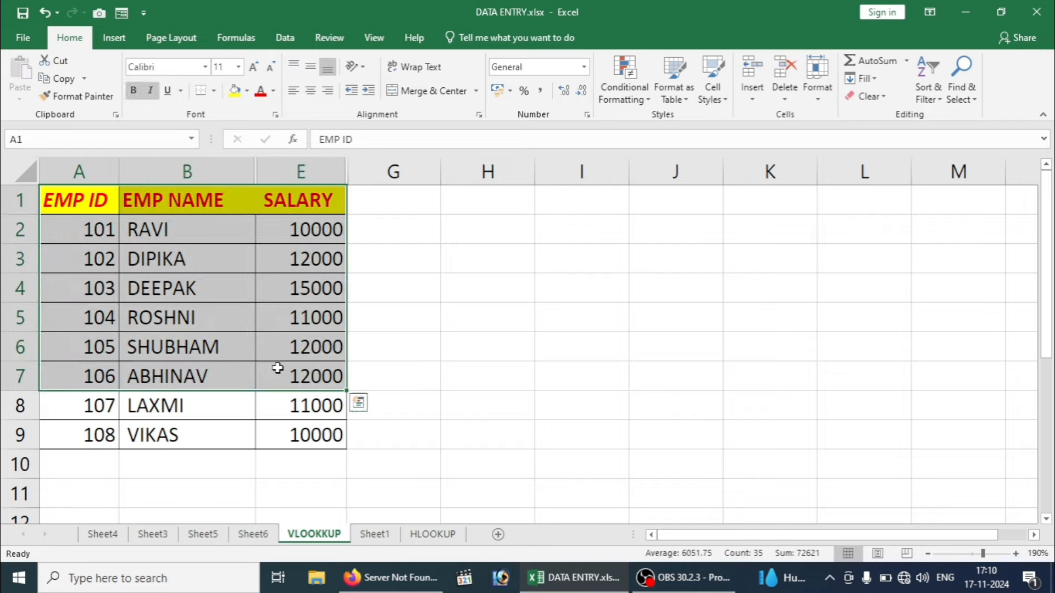
{"action": "left_click", "coordinate": [84, 203]}
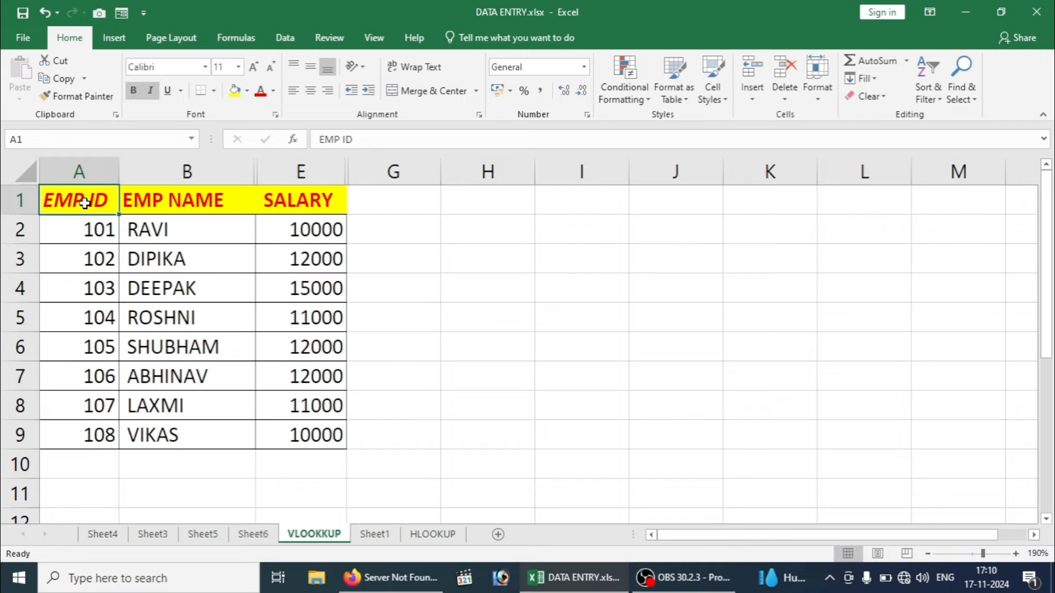
{"action": "key", "text": "ctrl+a"}
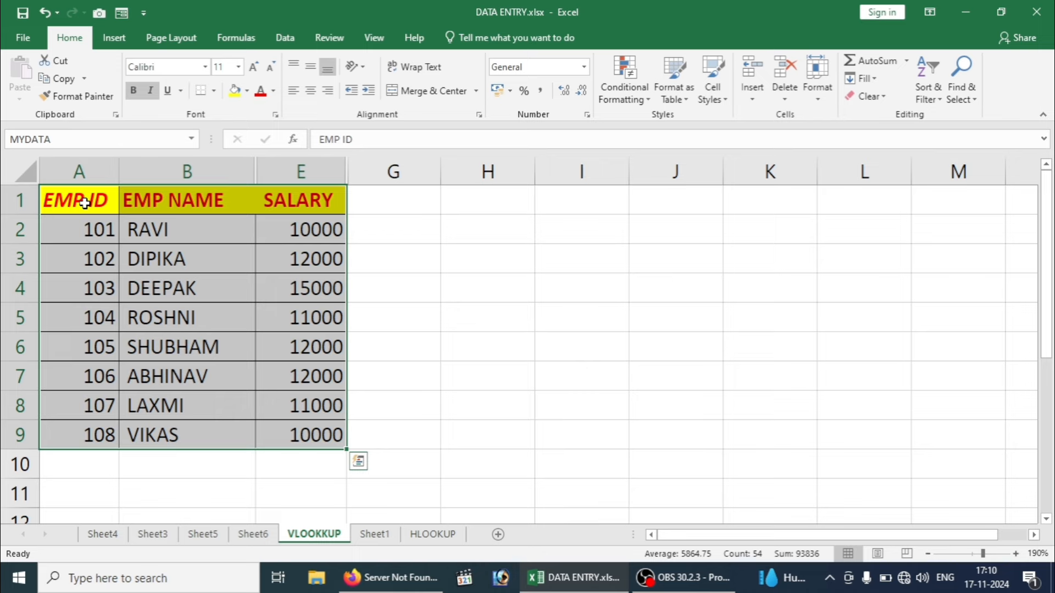
{"action": "left_click", "coordinate": [85, 203]}
{"action": "key", "text": "ctrl+a"}
{"action": "key", "text": "alt+semicolon"}
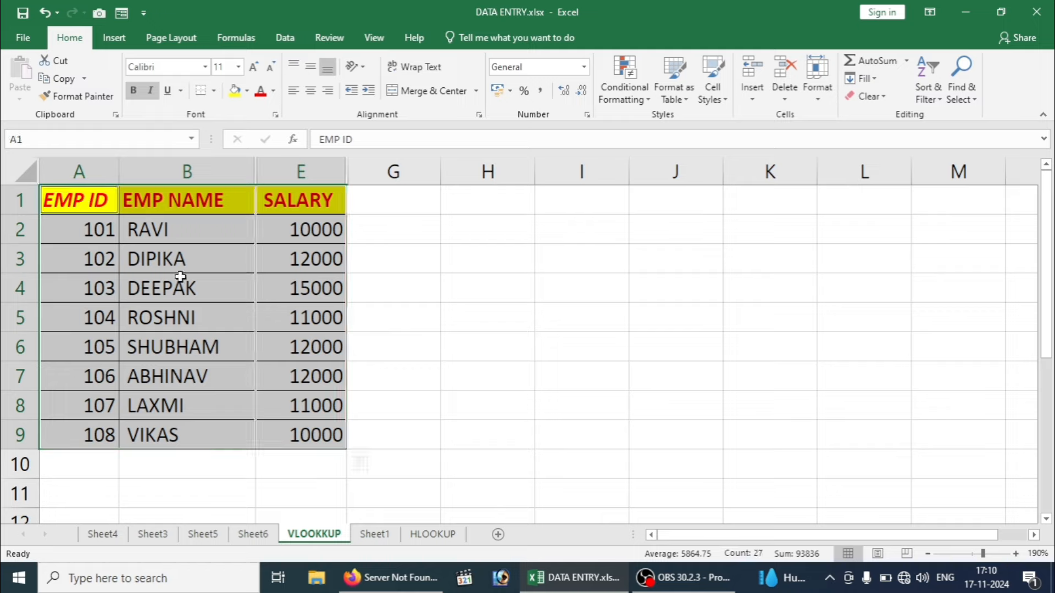
{"action": "key", "text": "ctrl+c"}
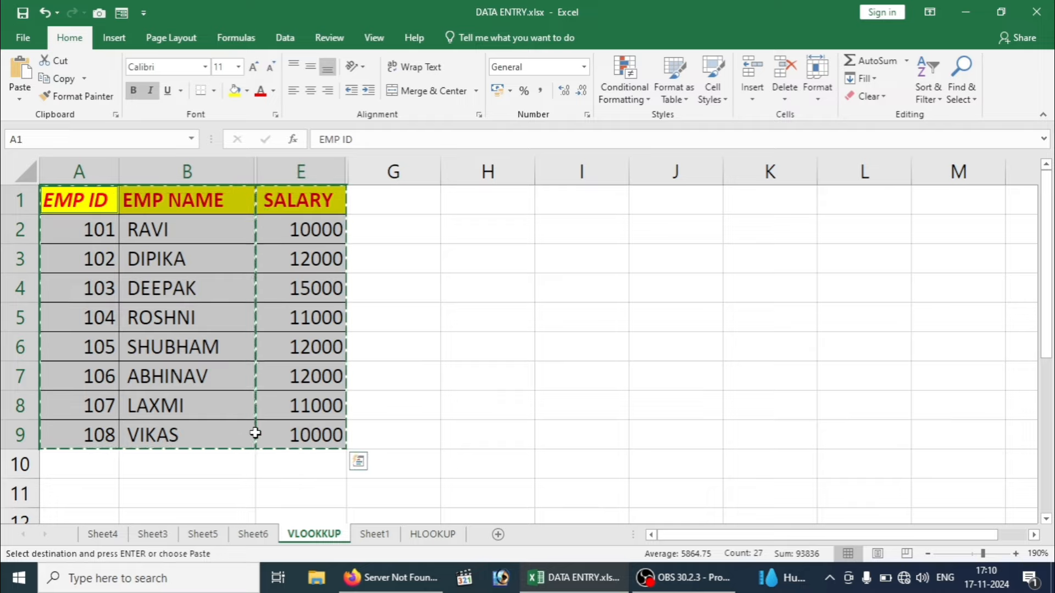
Step: Paste the visible-cells copy at G1 on Sheet1 and autofit column H for EMP NAME
{"action": "left_click", "coordinate": [374, 537]}
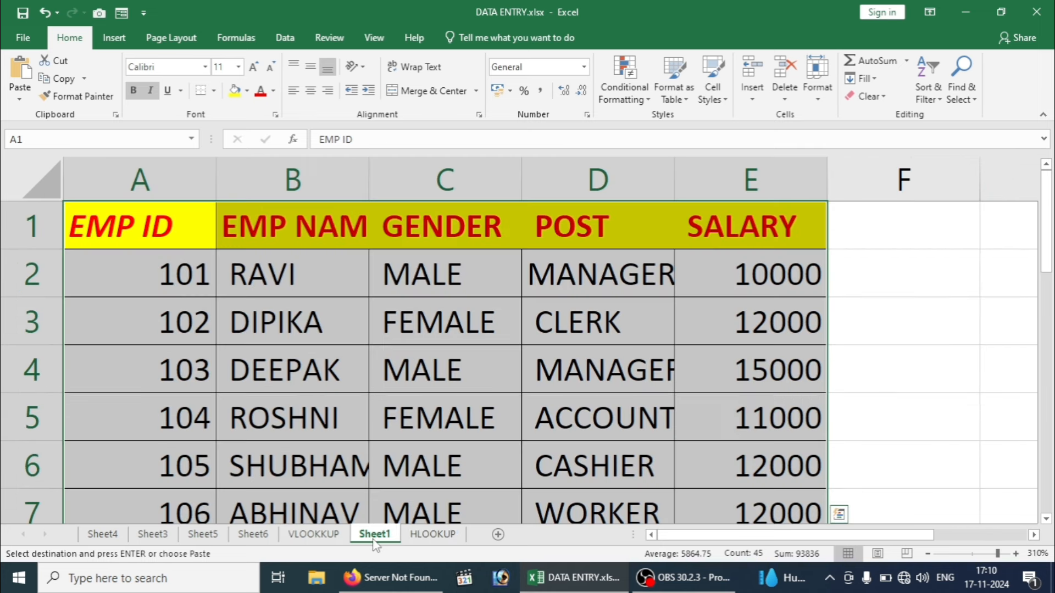
{"action": "left_click", "coordinate": [913, 238]}
{"action": "key", "text": "Right"}
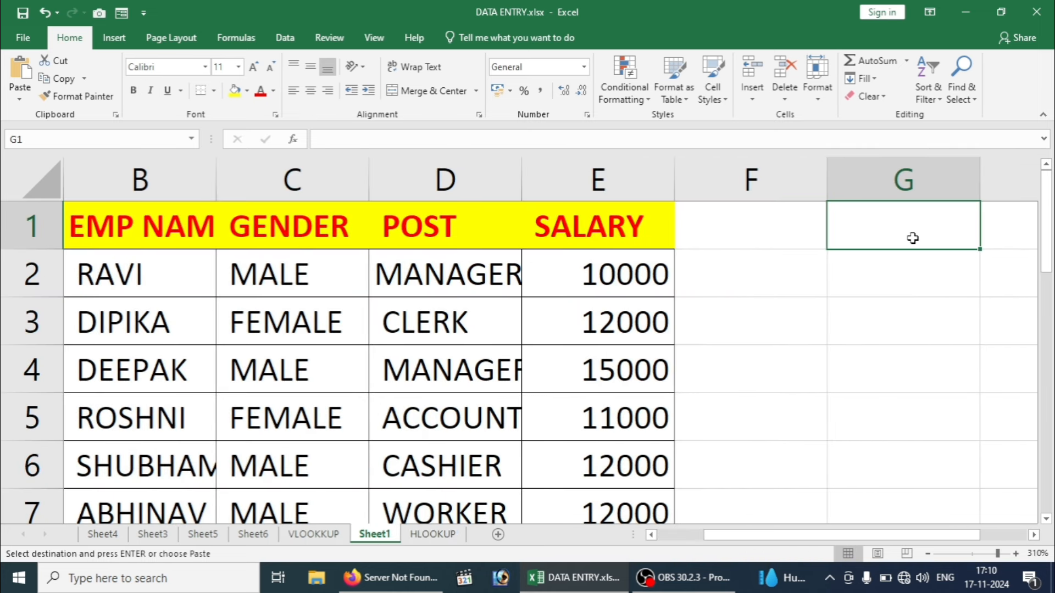
{"action": "key", "text": "ctrl+v"}
{"action": "key", "text": "Right"}
{"action": "key", "text": "Right"}
{"action": "key", "text": "Right"}
{"action": "key", "text": "Right"}
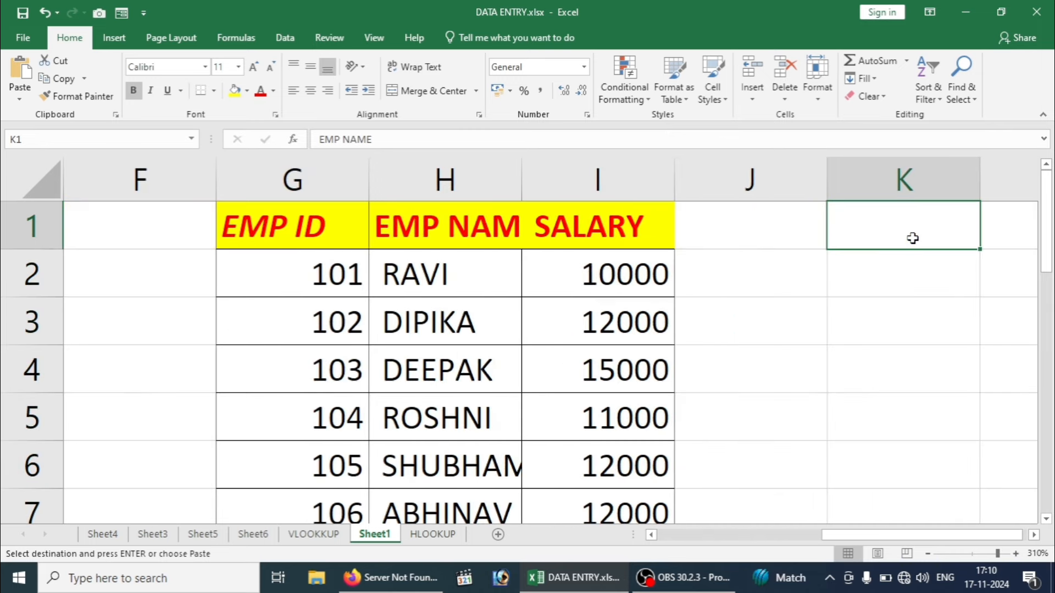
{"action": "key", "text": "Right"}
{"action": "key", "text": "Left"}
{"action": "key", "text": "Left"}
{"action": "key", "text": "Left"}
{"action": "key", "text": "Left"}
{"action": "key", "text": "Left"}
{"action": "key", "text": "Left"}
{"action": "key", "text": "Left"}
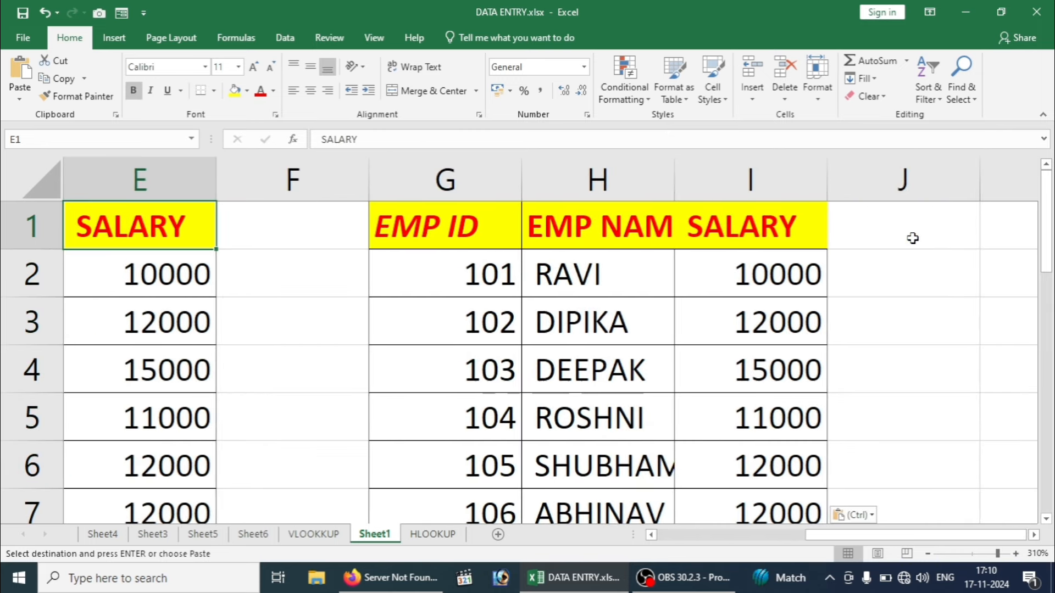
{"action": "double_click", "coordinate": [674, 170]}
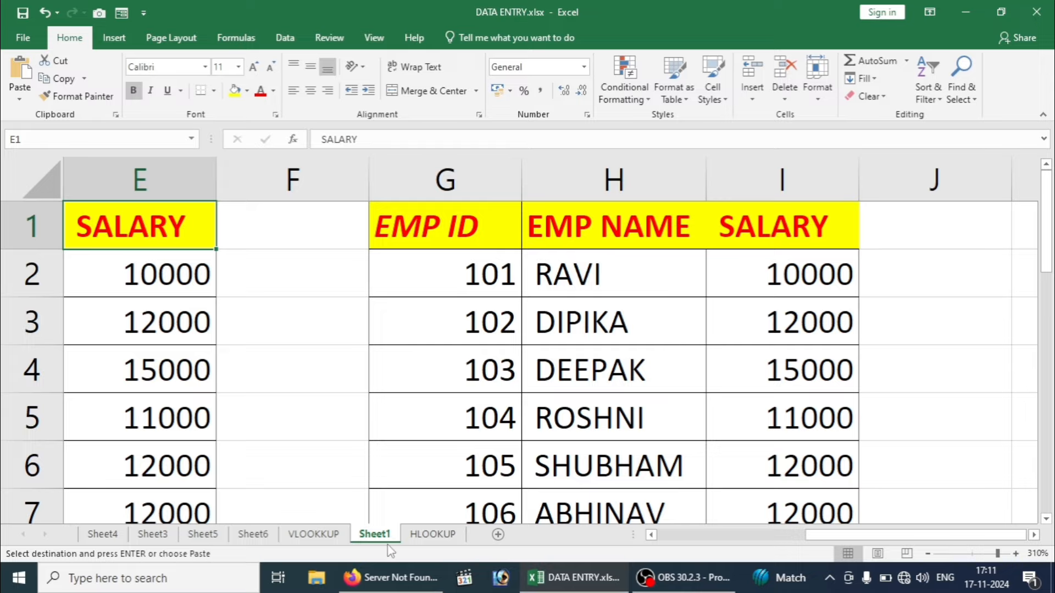
{"action": "left_click", "coordinate": [321, 534]}
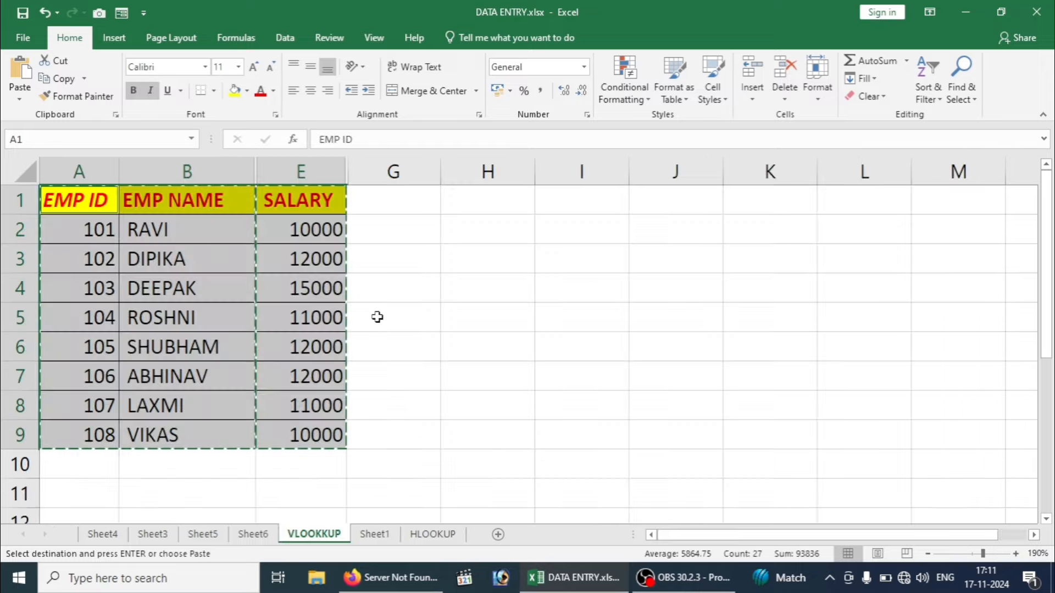
Step: Cancel the pending copy and undo the pasted tables, returning to the VLOOKUP sheet
{"action": "left_click", "coordinate": [452, 307]}
{"action": "key", "text": "Escape"}
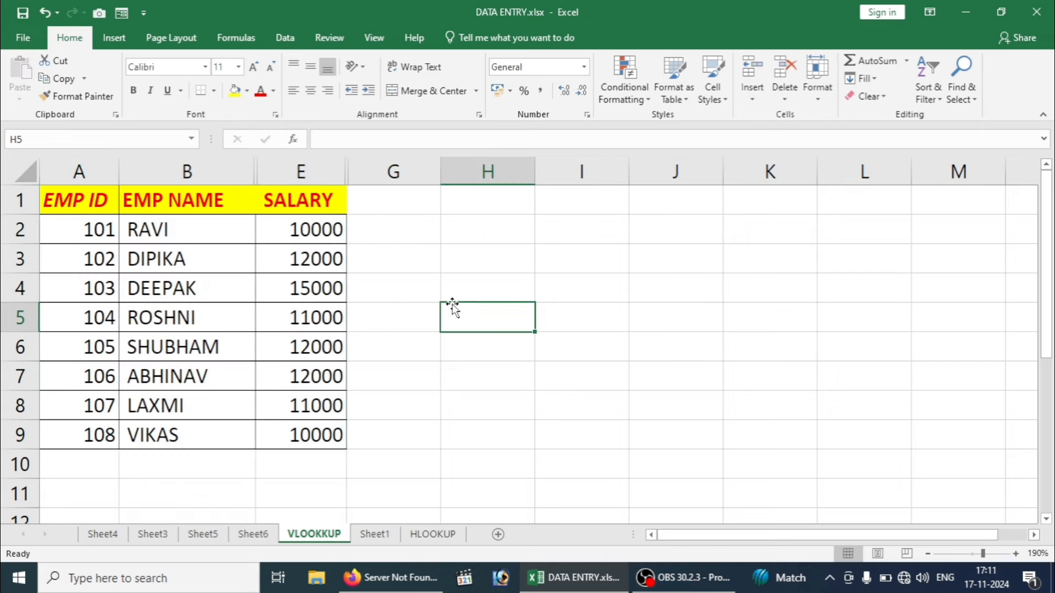
{"action": "left_click", "coordinate": [282, 396]}
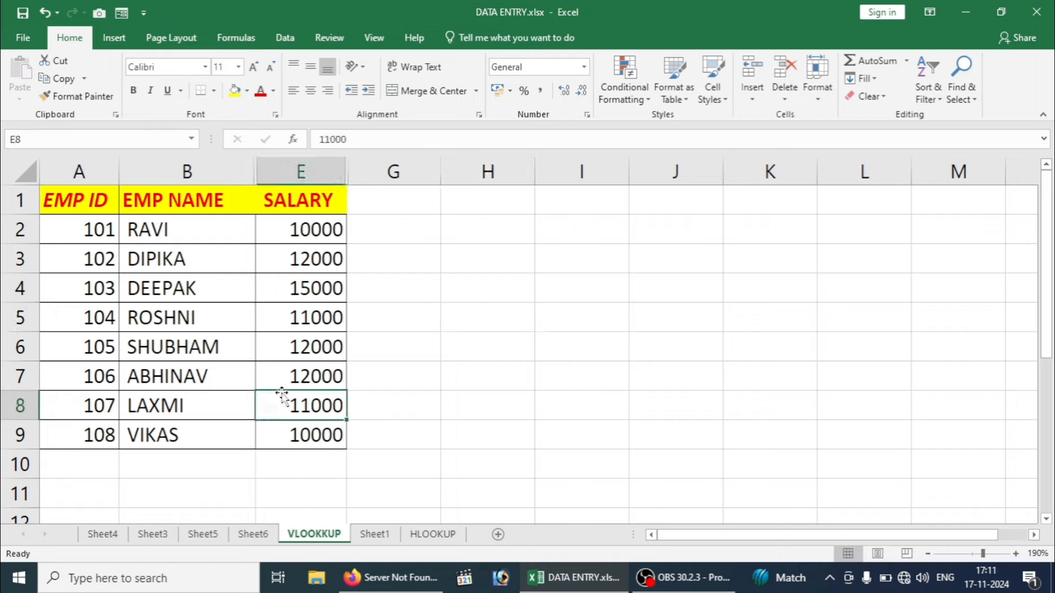
{"action": "key", "text": "ctrl+z"}
{"action": "key", "text": "ctrl+z"}
{"action": "key", "text": "ctrl+z"}
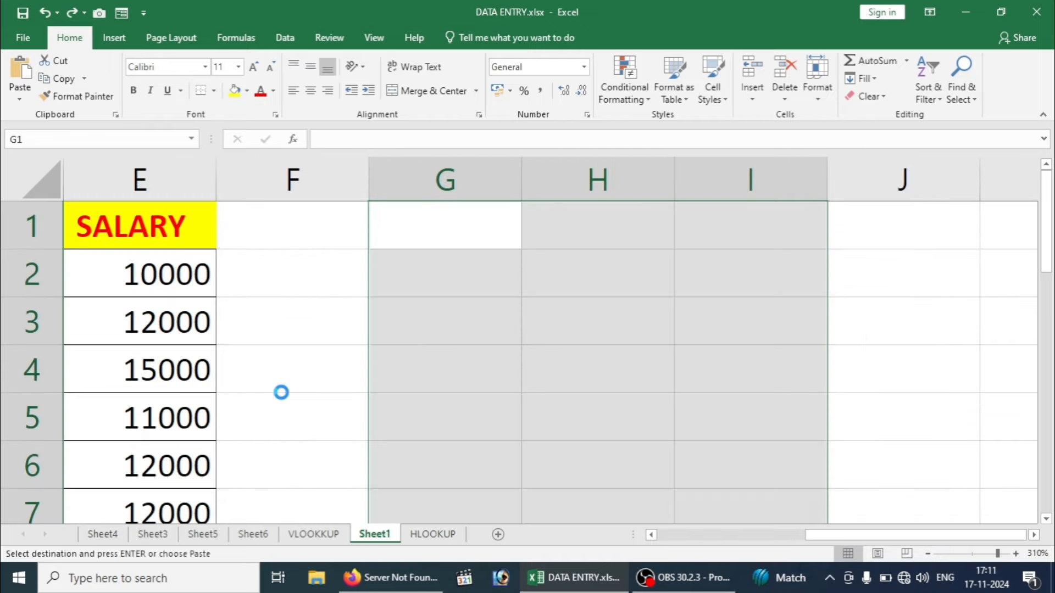
{"action": "key", "text": "ctrl+z"}
{"action": "key", "text": "ctrl+z"}
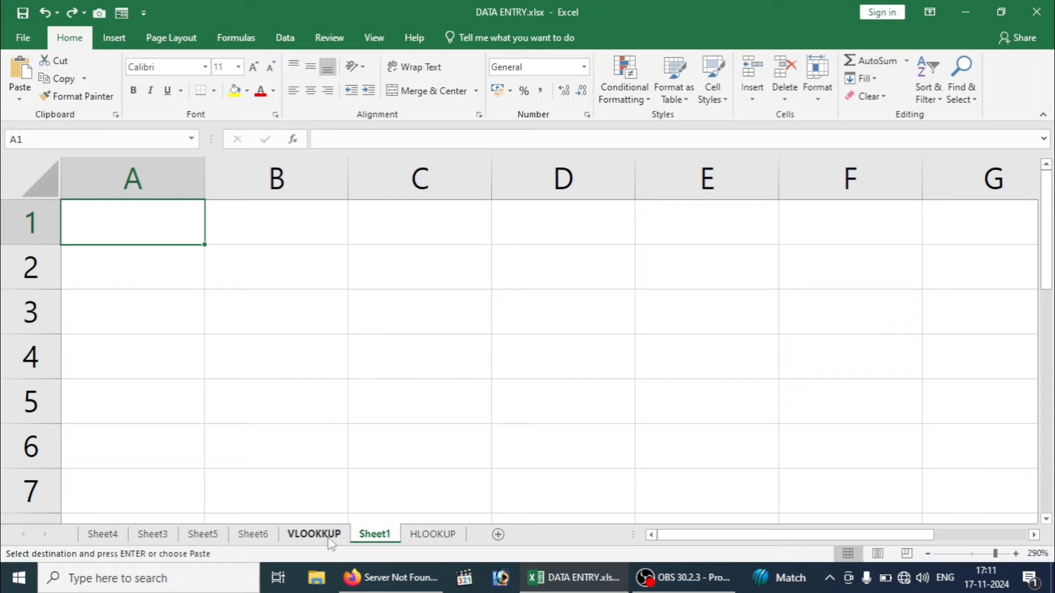
{"action": "left_click", "coordinate": [313, 534]}
Step: Select the salaries E2:E9 together with the empty cell below them
{"action": "left_click", "coordinate": [441, 358]}
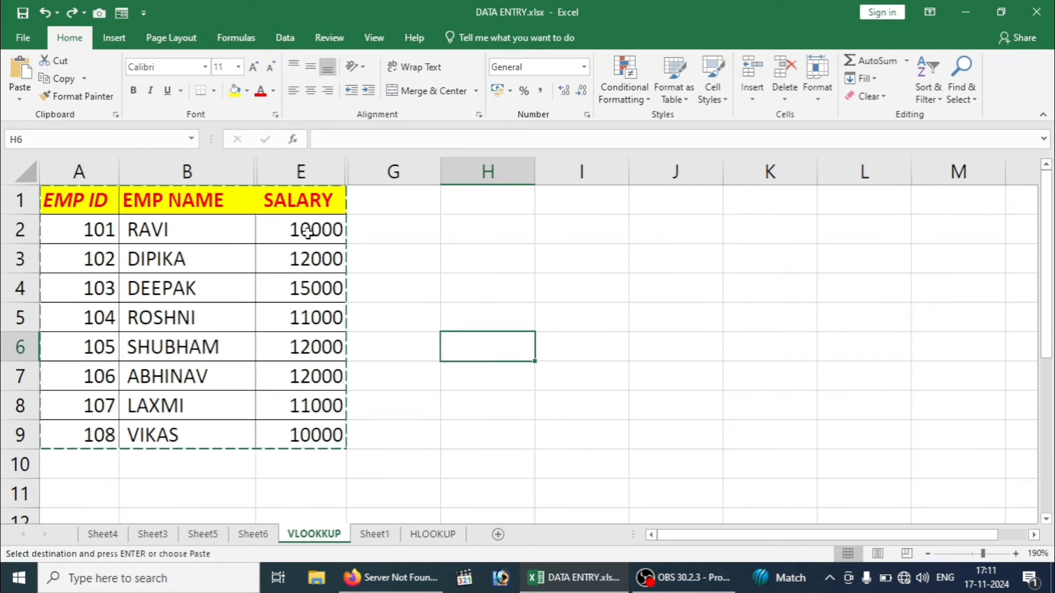
{"action": "left_click_drag", "start_coordinate": [301, 233], "coordinate": [317, 452]}
{"action": "left_click", "coordinate": [313, 459]}
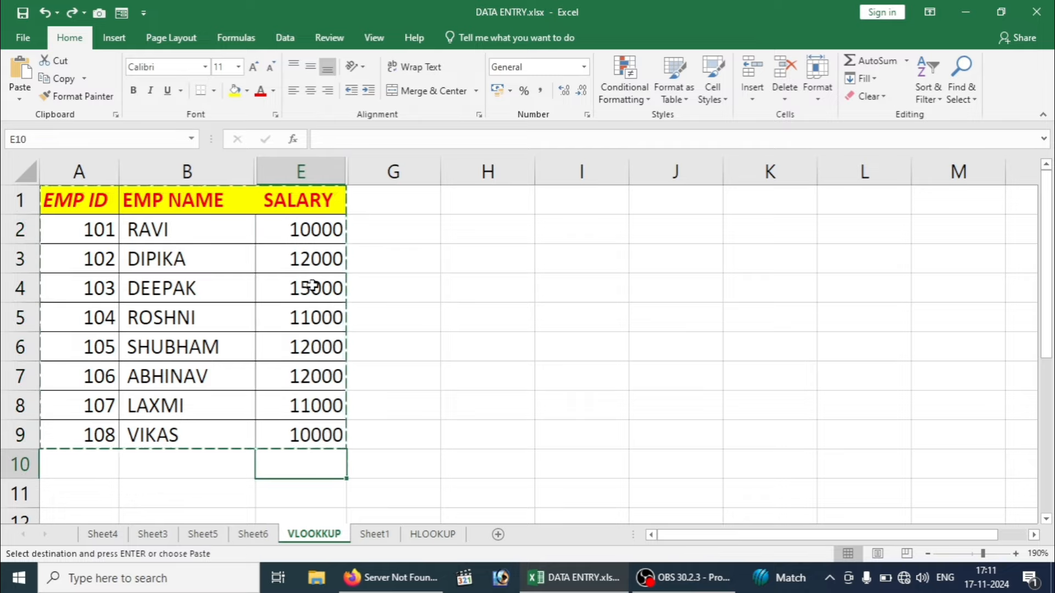
{"action": "left_click_drag", "start_coordinate": [307, 228], "coordinate": [308, 467]}
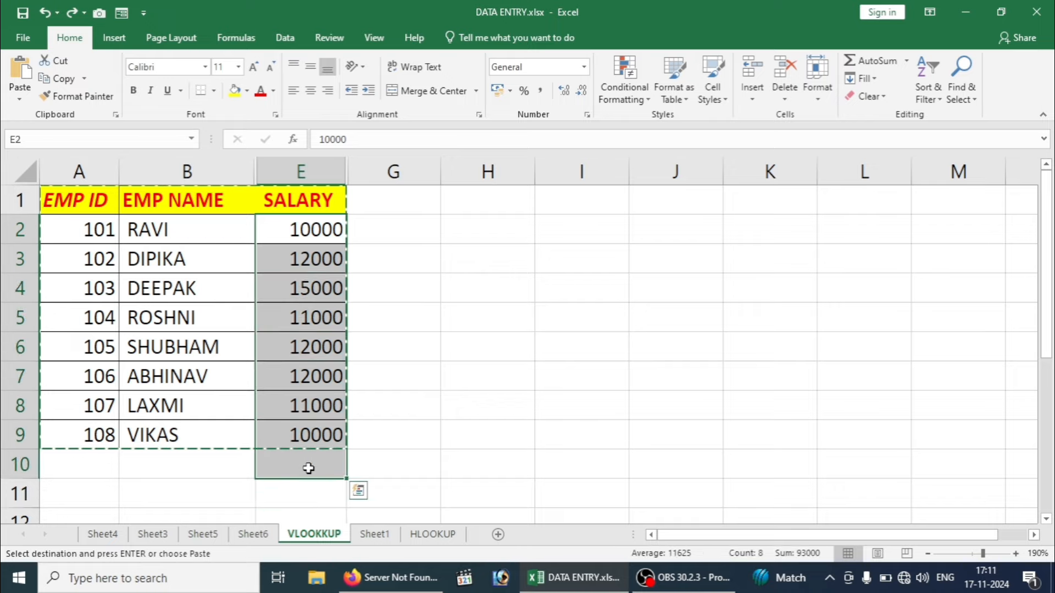
Step: AutoSum the salaries into E10, check the 93000 total, then delete it
{"action": "key", "text": "alt+equal"}
{"action": "left_click", "coordinate": [401, 465]}
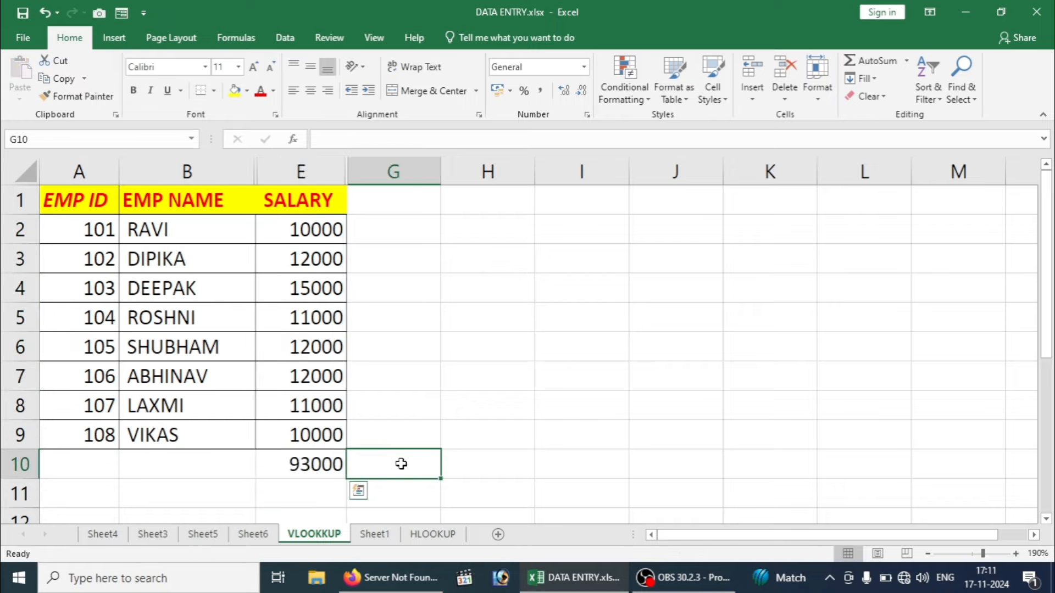
{"action": "left_click", "coordinate": [324, 464]}
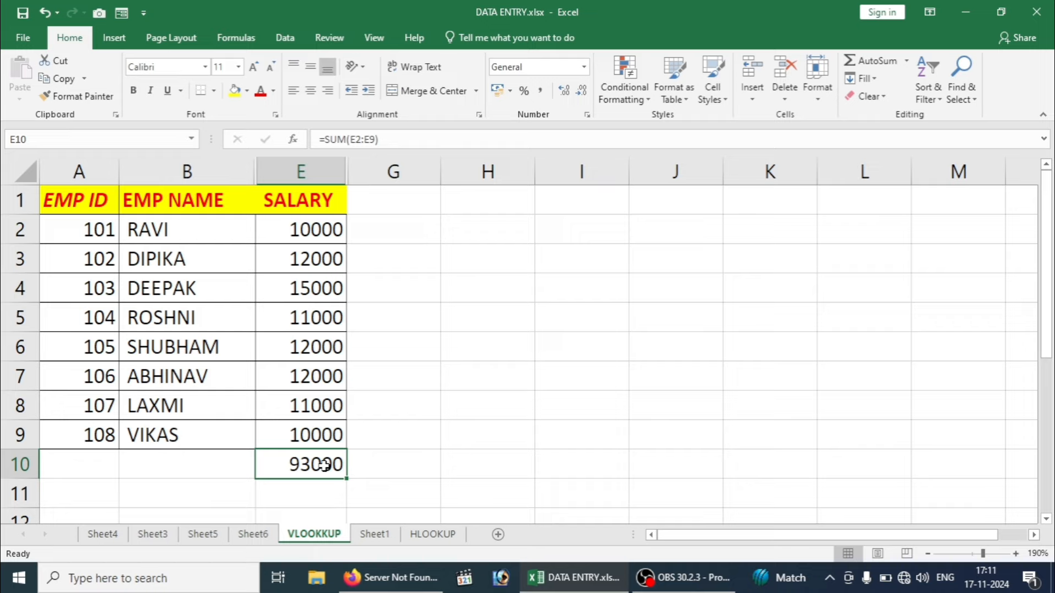
{"action": "key", "text": "Delete"}
{"action": "key", "text": "Home"}
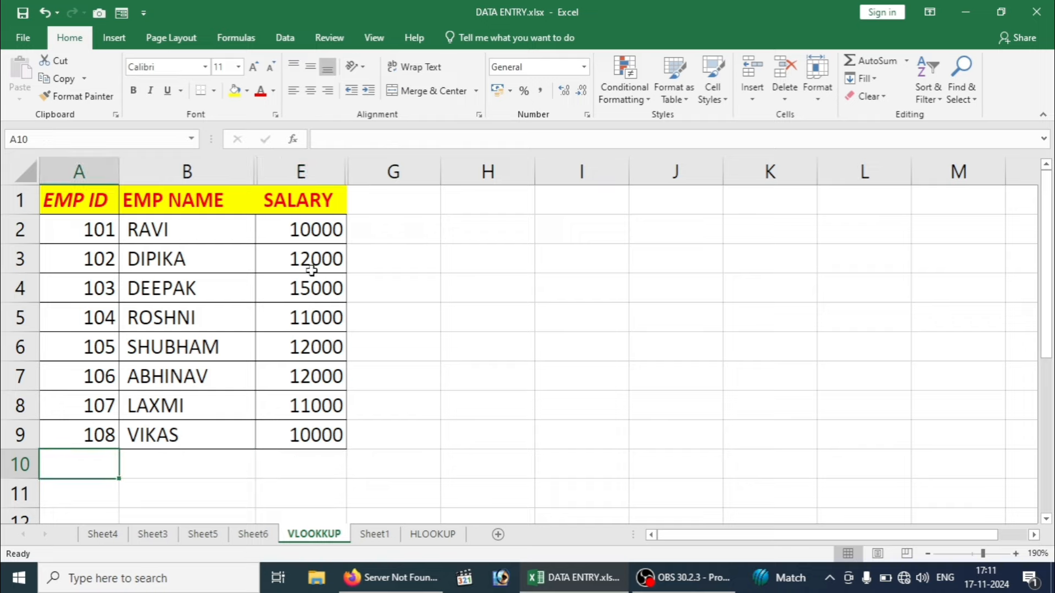
Step: Enter 21321 in G2, AutoSum E2:G2 into H2, then delete that total
{"action": "left_click", "coordinate": [378, 236]}
{"action": "type", "text": "21321"}
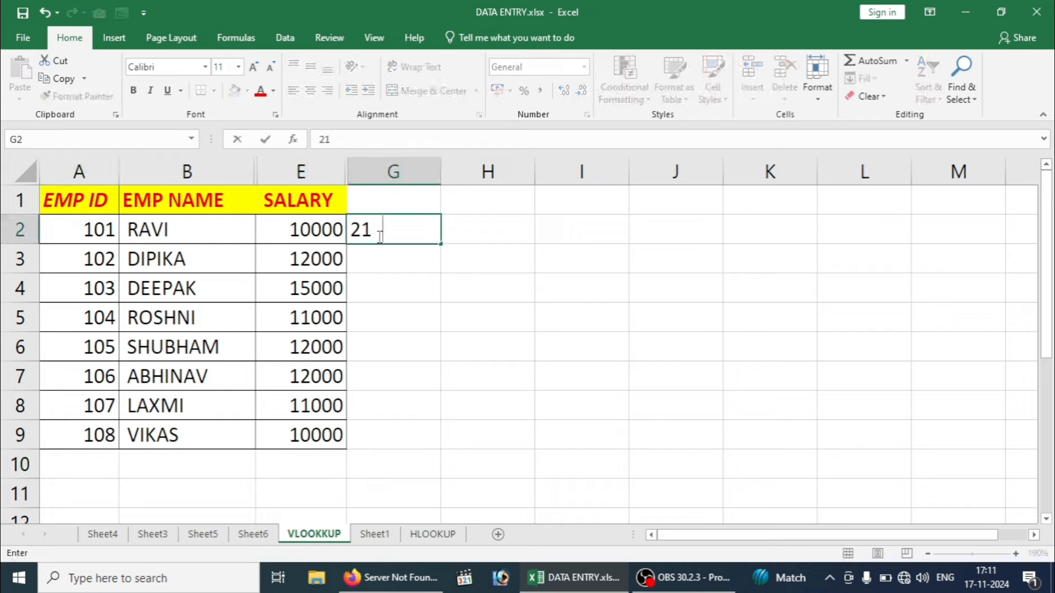
{"action": "left_click", "coordinate": [470, 231]}
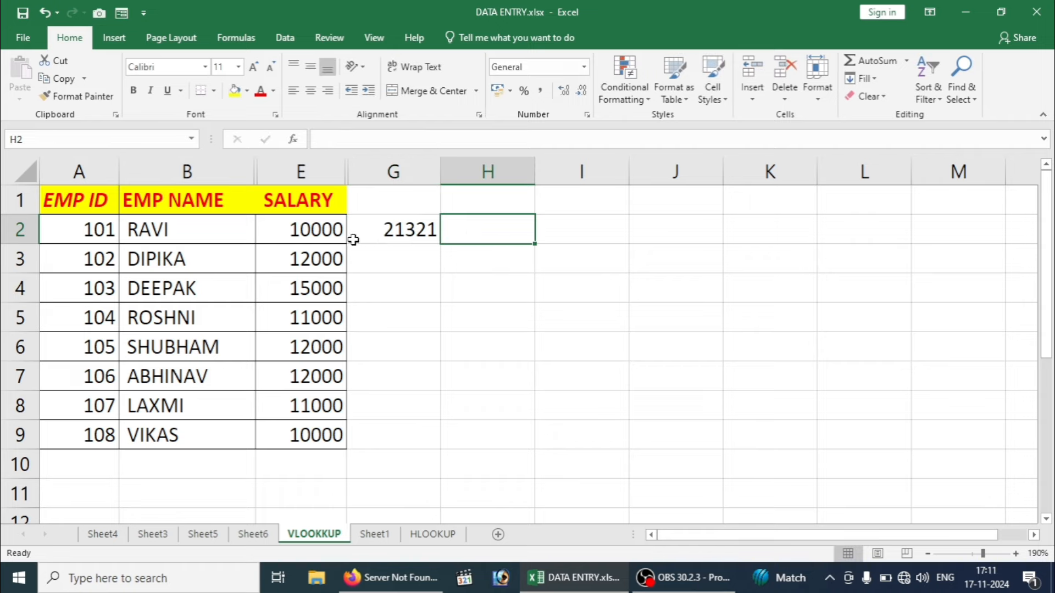
{"action": "left_click_drag", "start_coordinate": [323, 229], "coordinate": [437, 219]}
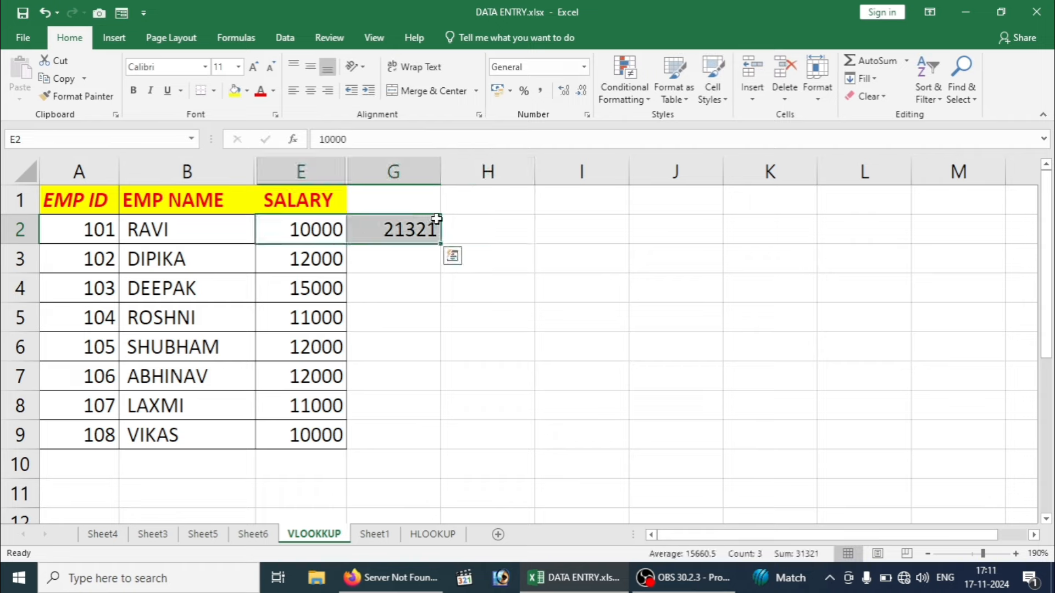
{"action": "key", "text": "alt+="}
{"action": "left_click", "coordinate": [511, 228]}
{"action": "key", "text": "Delete"}
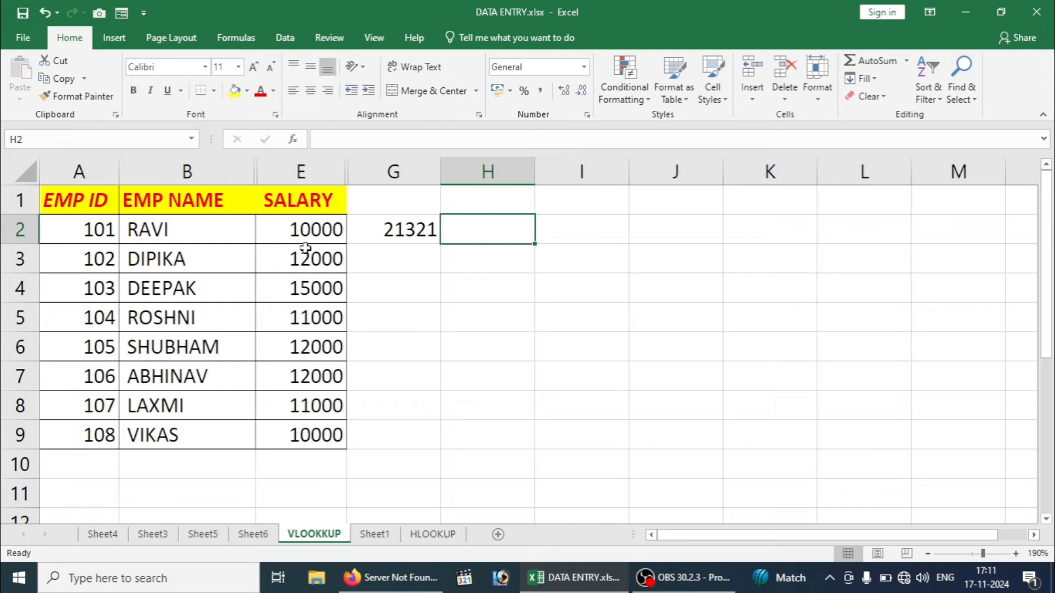
Step: Total the salaries from the ribbon, undo it, and undo an accidental deletion of E2:E9
{"action": "left_click_drag", "start_coordinate": [305, 228], "coordinate": [308, 469]}
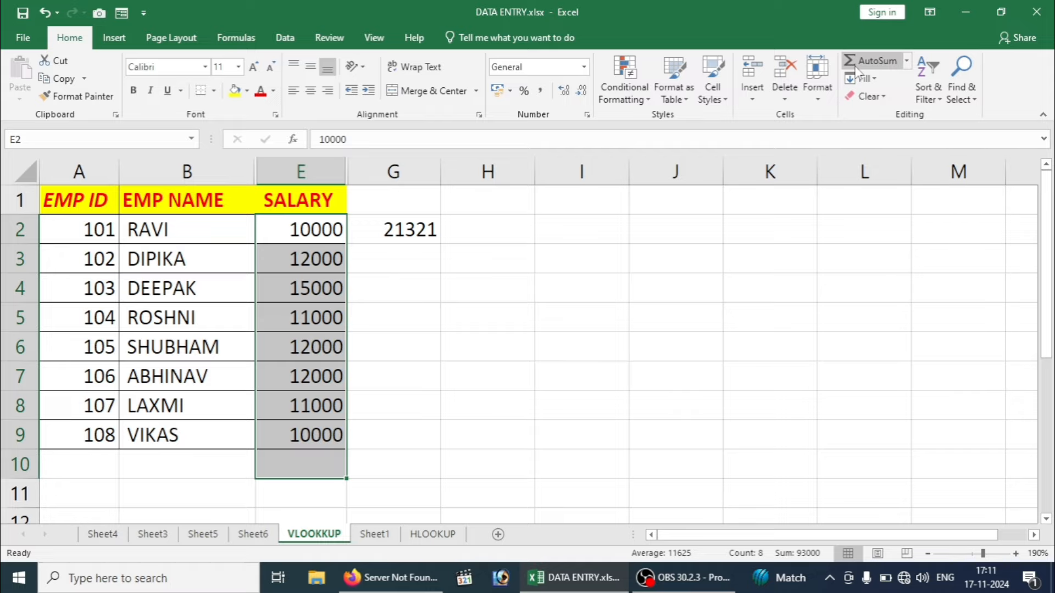
{"action": "left_click", "coordinate": [893, 64]}
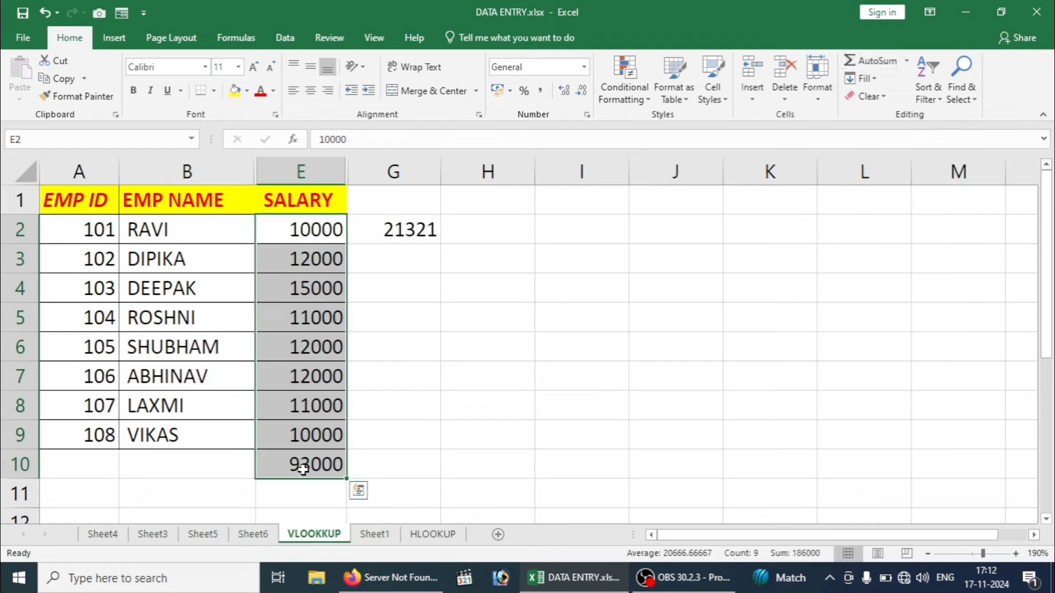
{"action": "key", "text": "ctrl+z"}
{"action": "key", "text": "super+plus"}
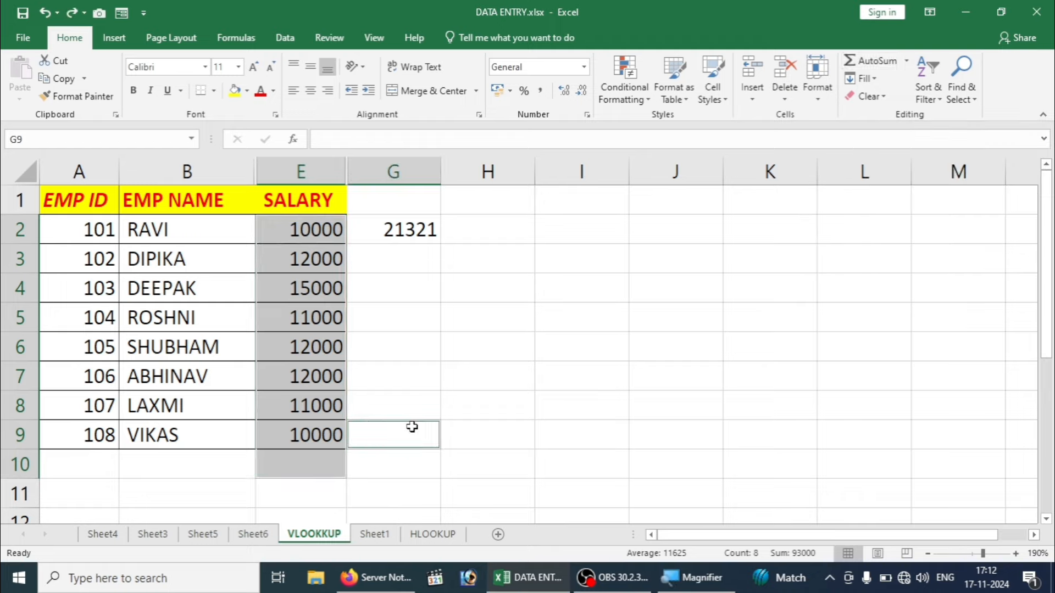
{"action": "key", "text": "Delete"}
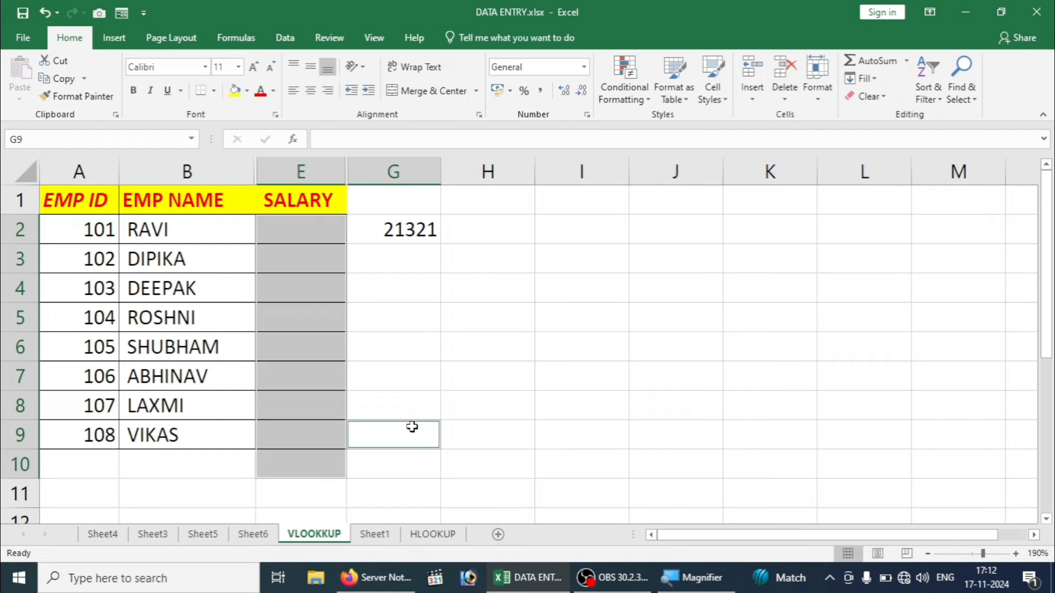
{"action": "key", "text": "ctrl+z"}
{"action": "left_click", "coordinate": [573, 324]}
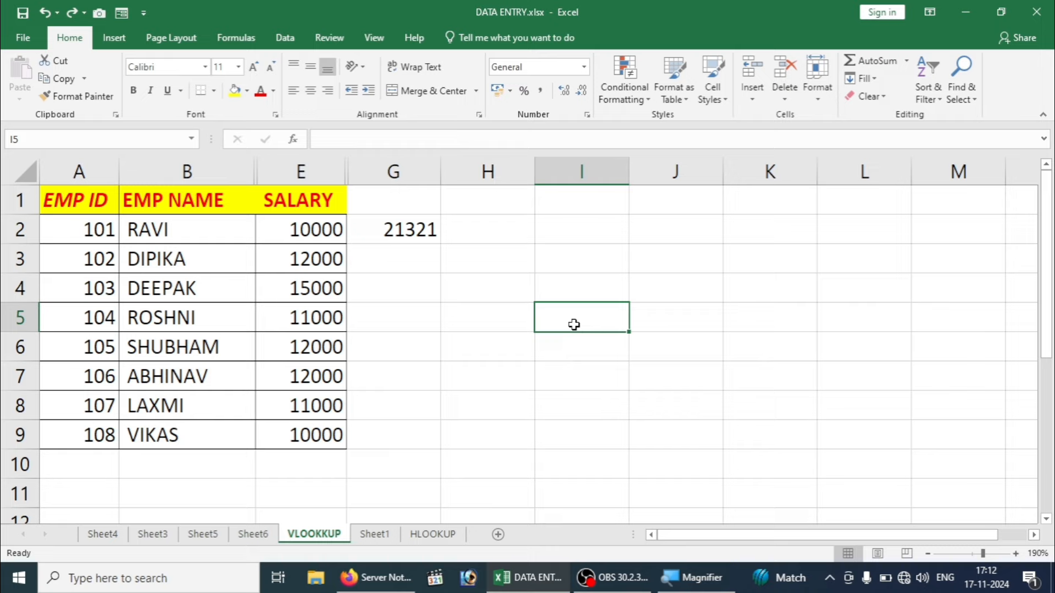
Step: Select columns B through E, hide them with Ctrl+0, and undo the hide
{"action": "left_click_drag", "start_coordinate": [246, 164], "coordinate": [313, 166]}
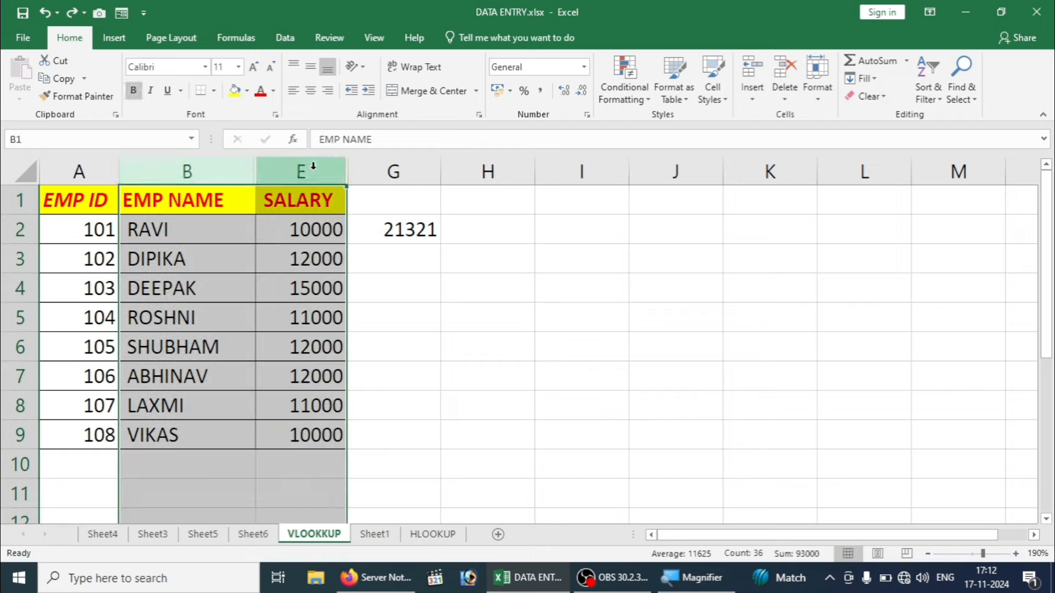
{"action": "key", "text": "ctrl+0"}
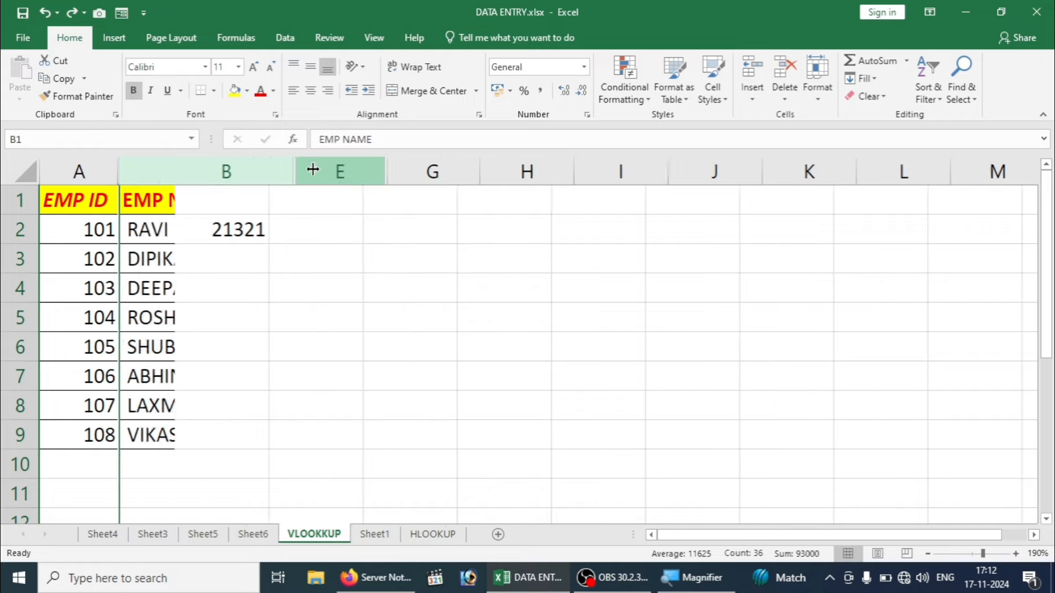
{"action": "key", "text": "ctrl+z"}
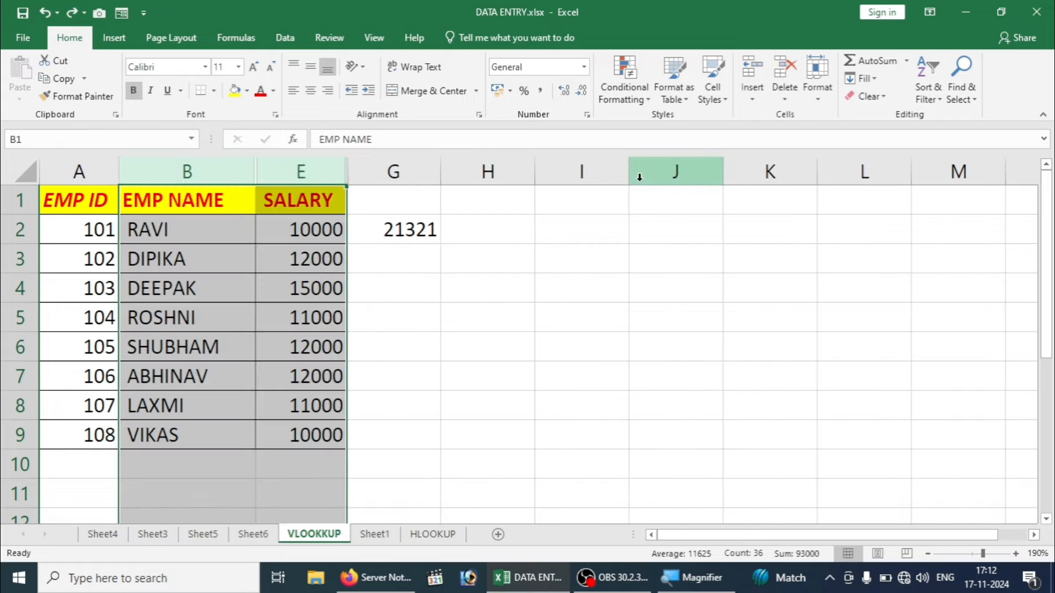
Step: Unhide GENDER and POST via Format > Hide & Unhide > Unhide Columns
{"action": "left_click", "coordinate": [828, 104]}
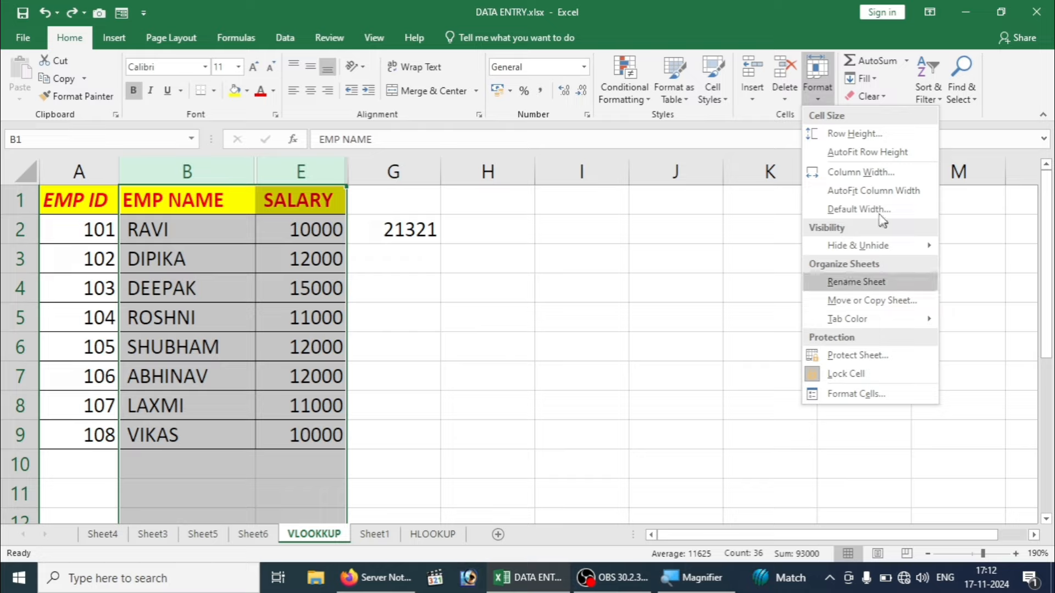
{"action": "mouse_move", "coordinate": [871, 254]}
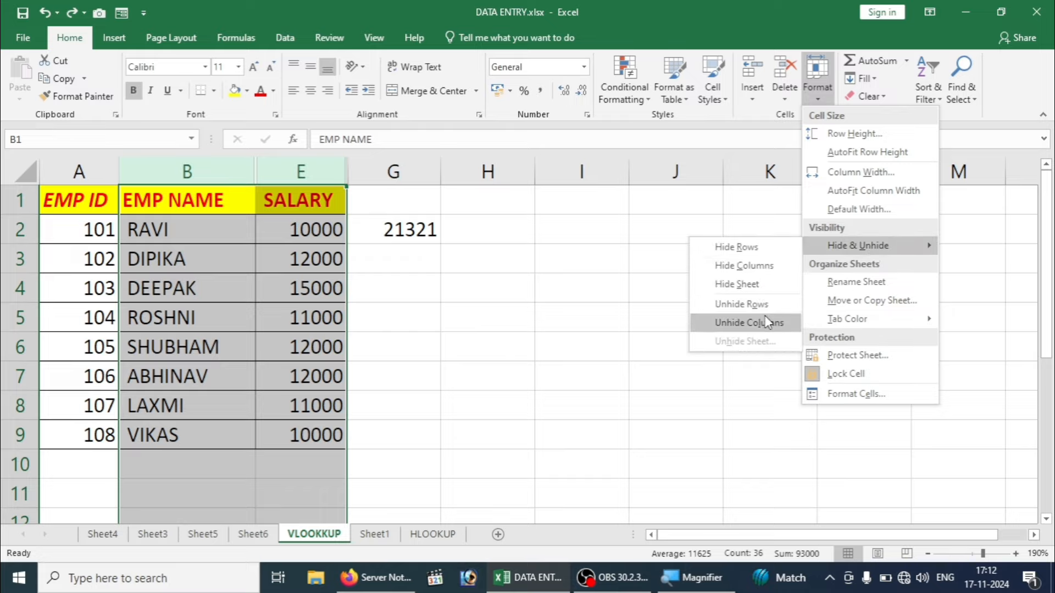
{"action": "left_click", "coordinate": [752, 323]}
{"action": "left_click", "coordinate": [510, 296]}
{"action": "left_click", "coordinate": [407, 257]}
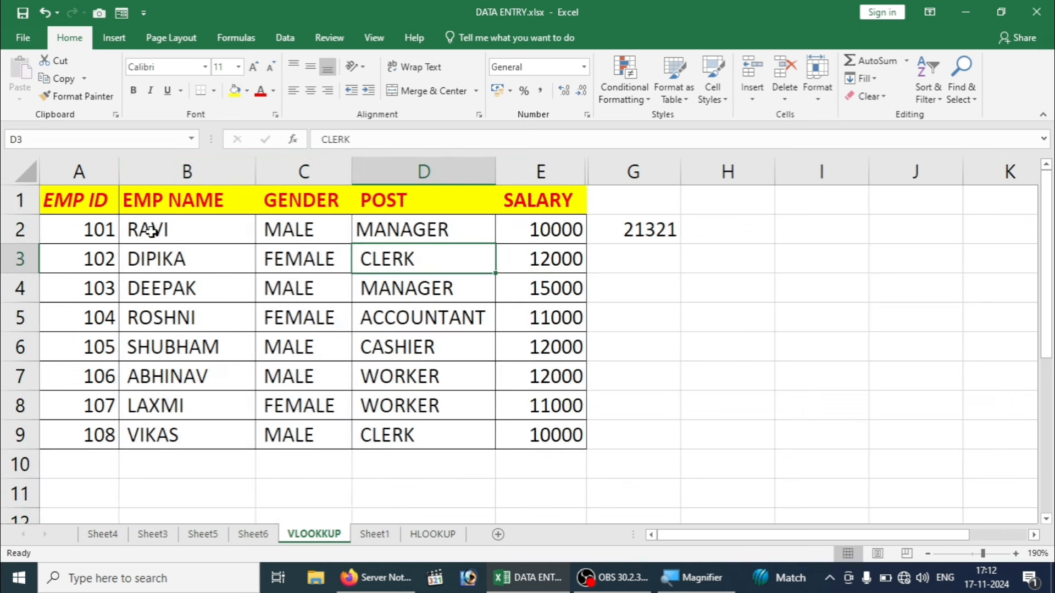
Step: Delete the stray 21321 value from cell G2
{"action": "left_click_drag", "start_coordinate": [87, 207], "coordinate": [529, 400]}
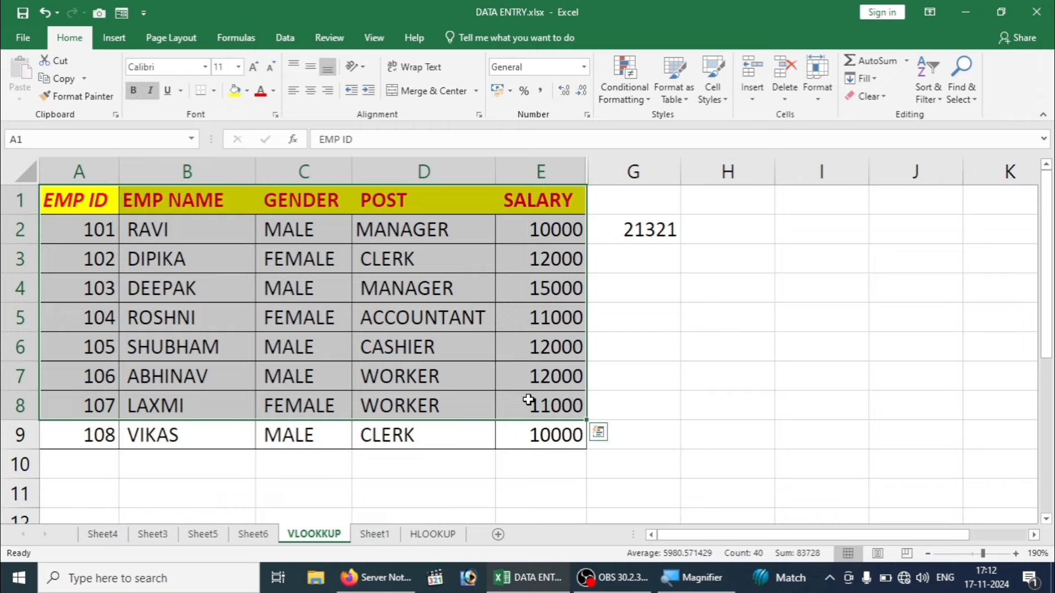
{"action": "left_click", "coordinate": [671, 233]}
{"action": "key", "text": "Delete"}
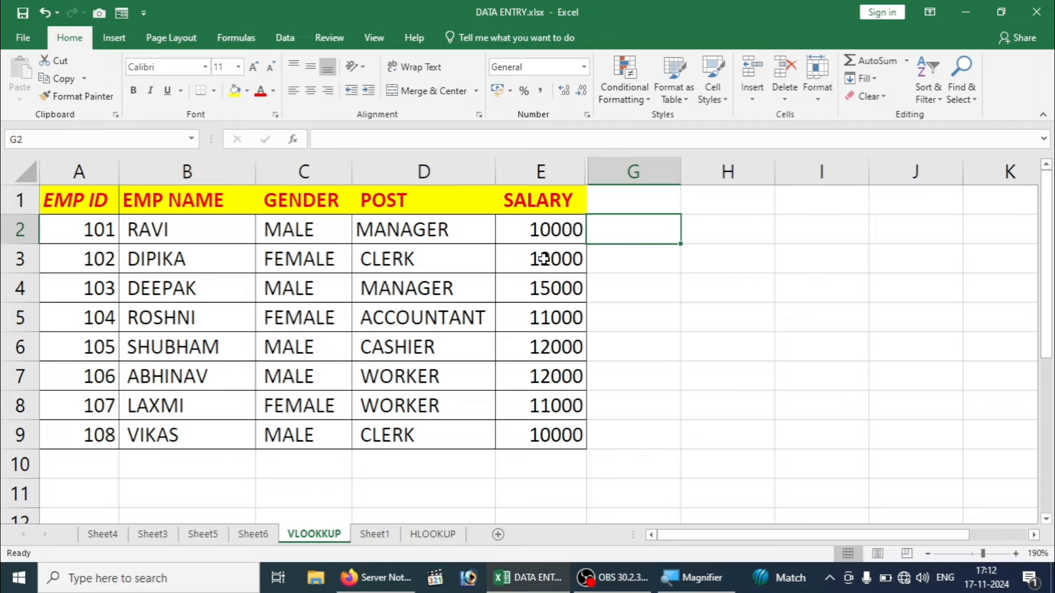
Step: Select the data from EMP ID with Ctrl+Shift+Down and Right, then Ctrl+A from B2
{"action": "left_click", "coordinate": [97, 201]}
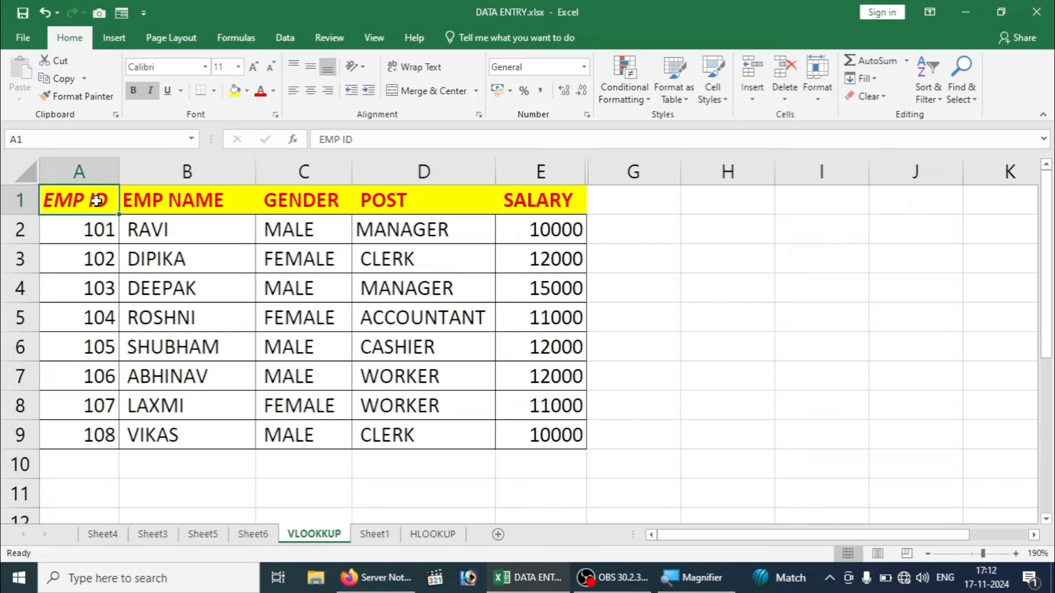
{"action": "key", "text": "ctrl+shift+Down"}
{"action": "key", "text": "ctrl+shift+Right"}
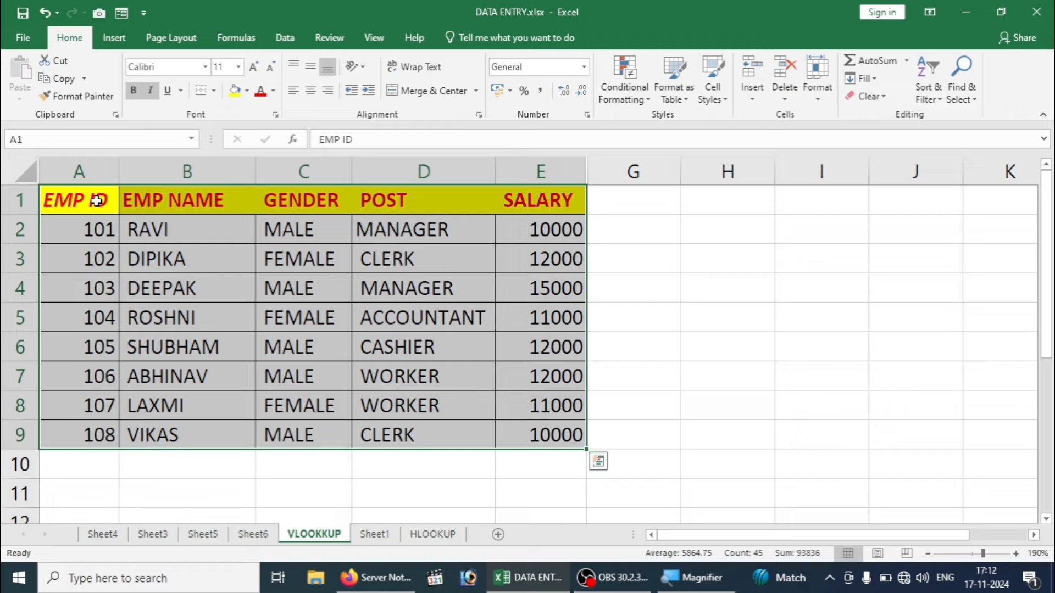
{"action": "left_click", "coordinate": [176, 231]}
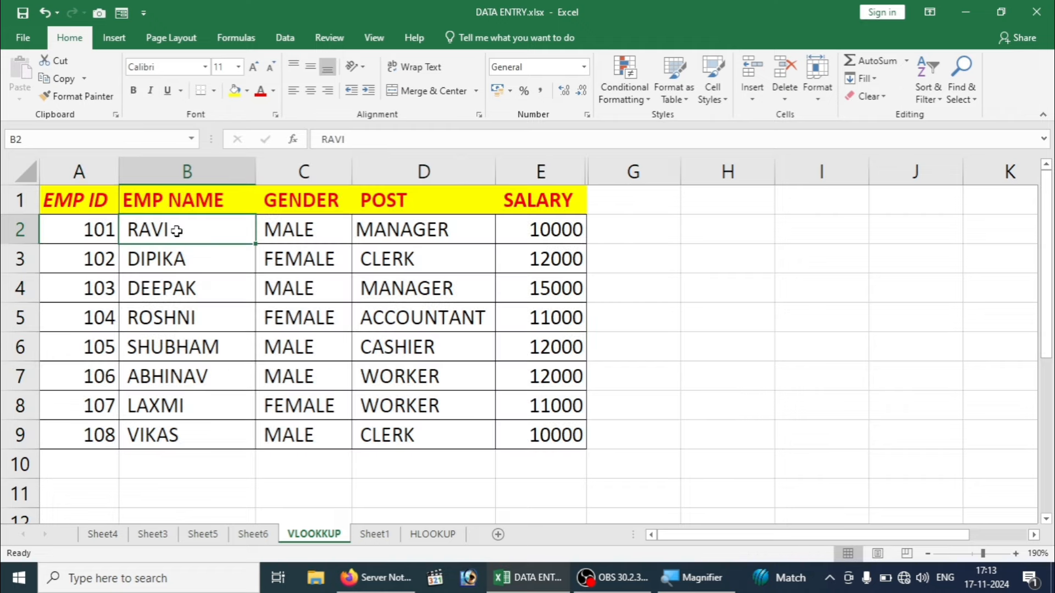
{"action": "key", "text": "ctrl+a"}
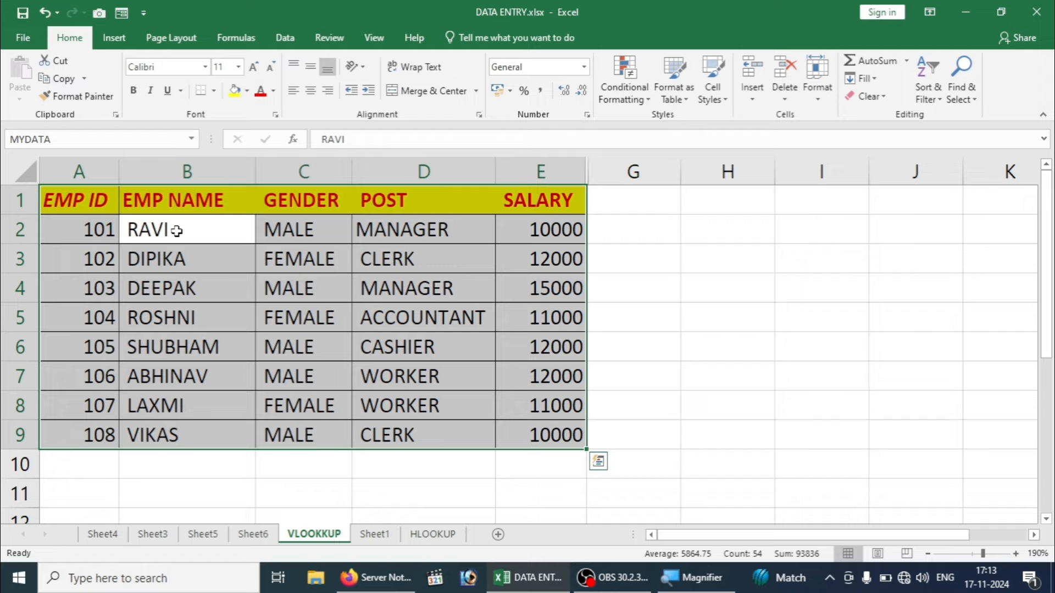
Step: Open and close Quick Analysis, then reselect the whole MYDATA range A1:E9
{"action": "key", "text": "ctrl+q"}
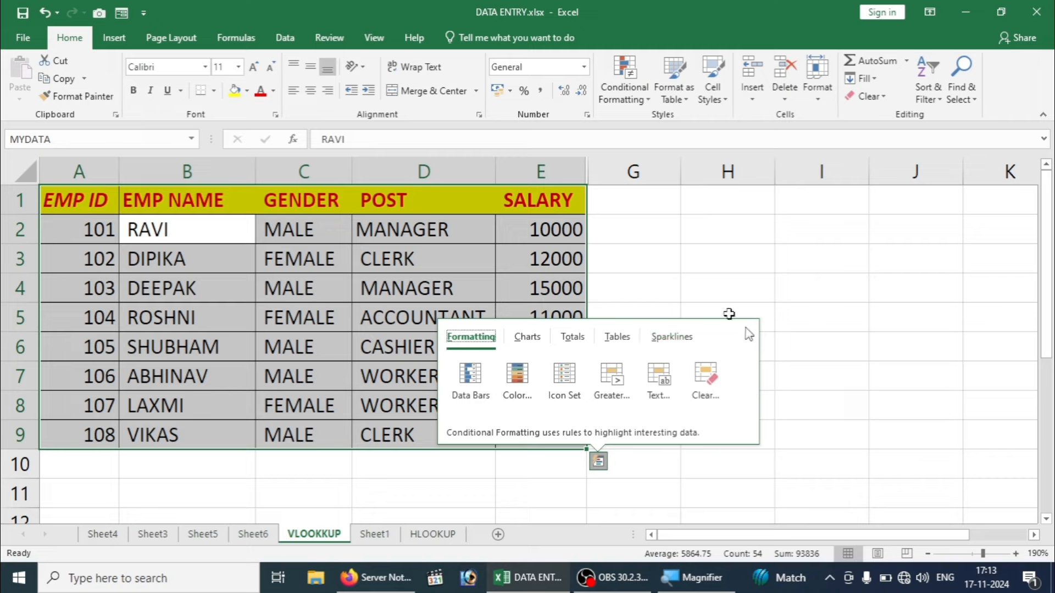
{"action": "left_click", "coordinate": [532, 290]}
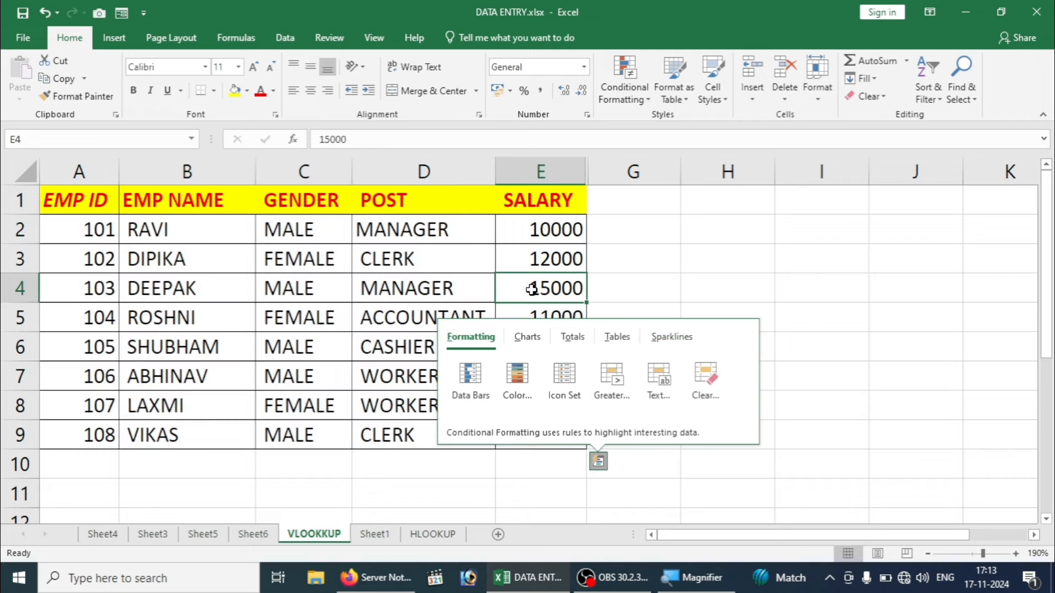
{"action": "left_click", "coordinate": [172, 265]}
{"action": "key", "text": "ctrl+a"}
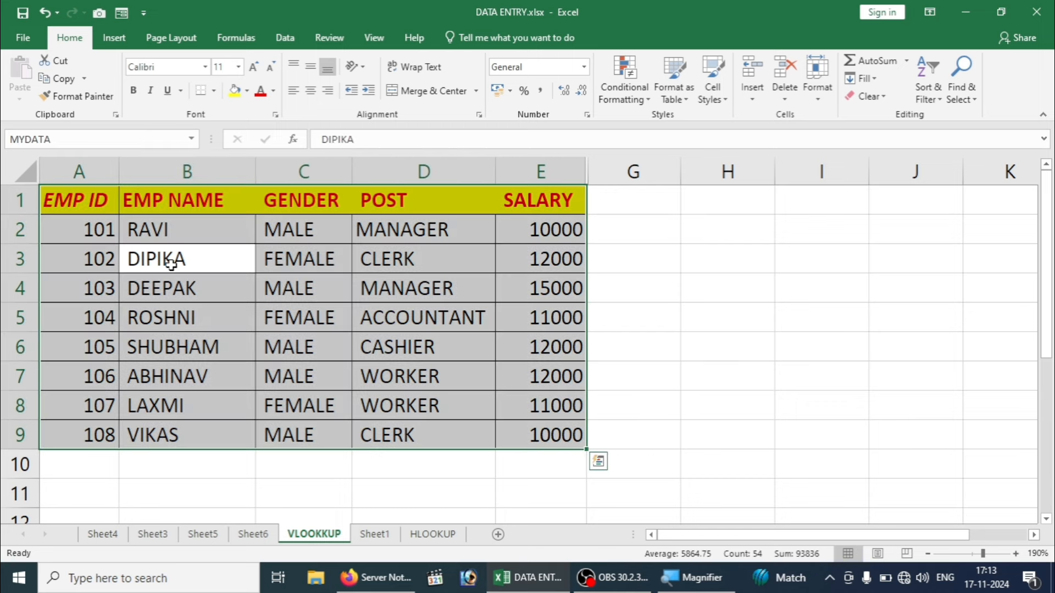
Step: Convert A1:E9 into a table with headers, then dismiss an accidental delete-cells prompt
{"action": "key", "text": "ctrl+t"}
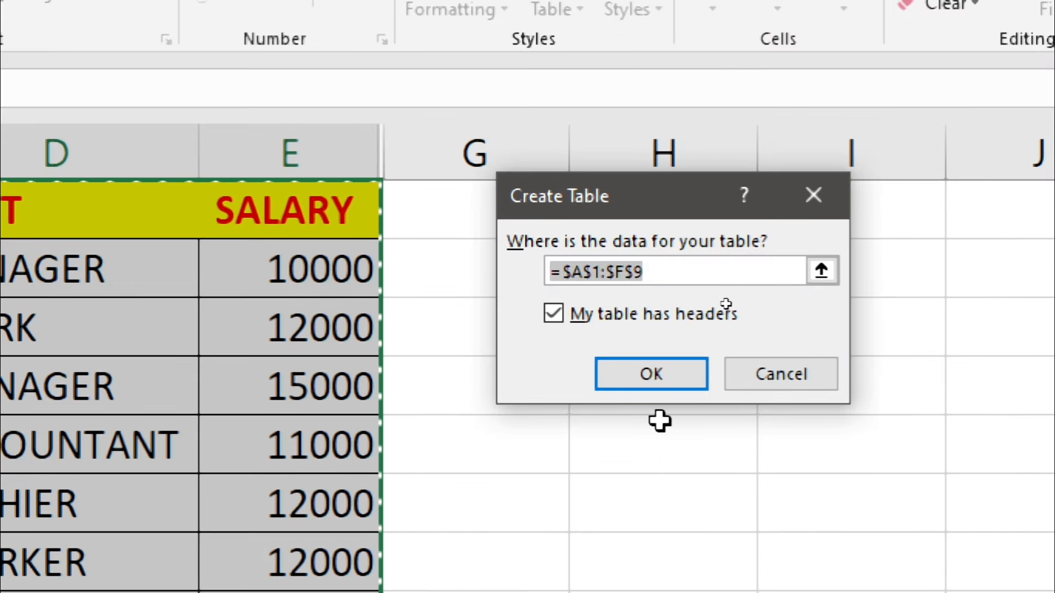
{"action": "left_click", "coordinate": [644, 385]}
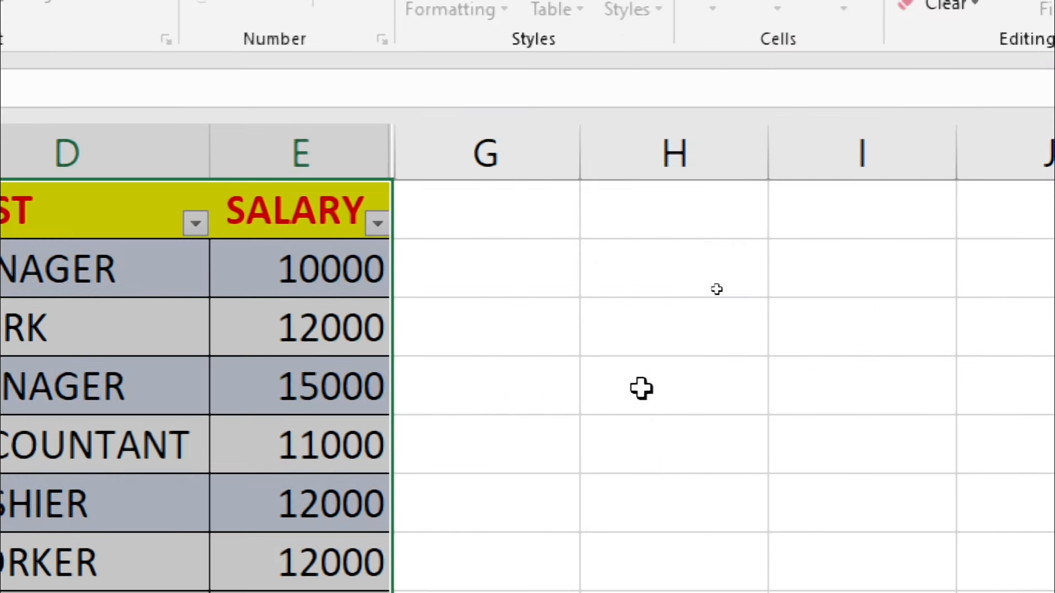
{"action": "left_click", "coordinate": [472, 332]}
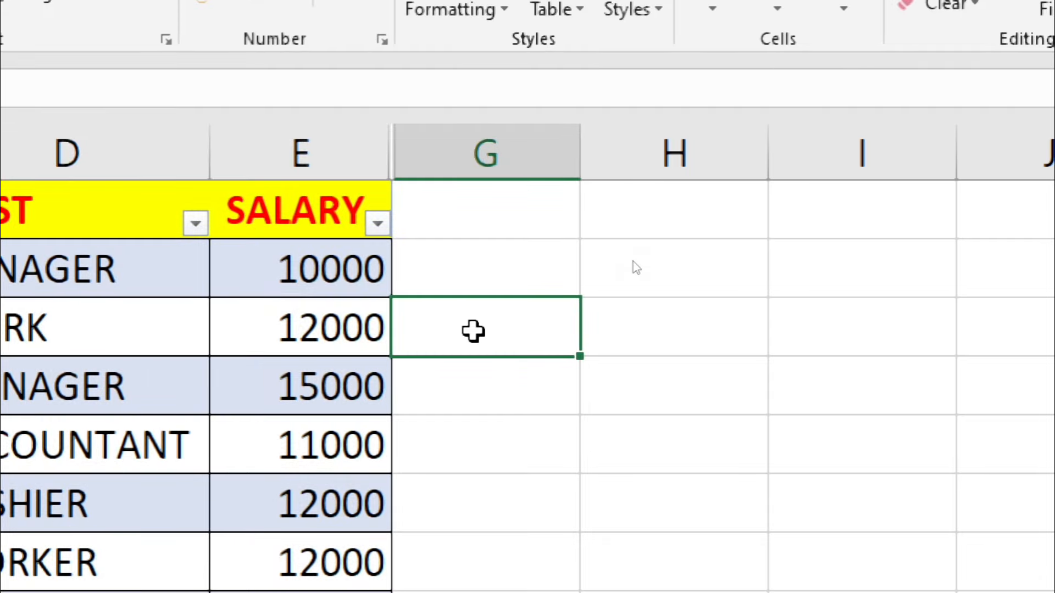
{"action": "key", "text": "ctrl+minus"}
{"action": "key", "text": "Escape"}
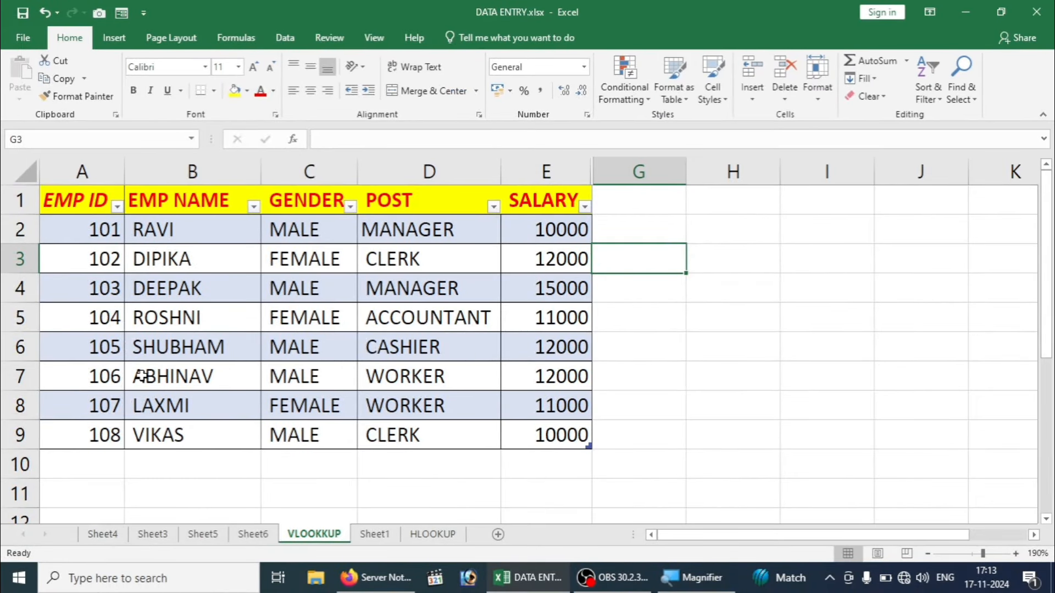
Step: Open the EMP ID and EMP NAME filter lists and close them unchanged
{"action": "left_click", "coordinate": [141, 376]}
{"action": "left_click", "coordinate": [118, 205]}
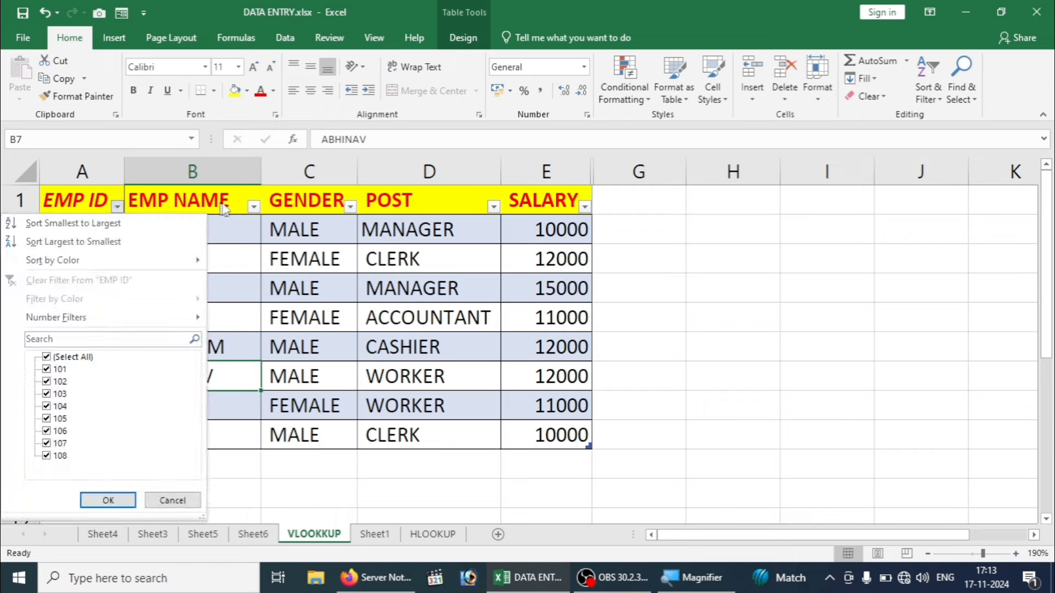
{"action": "left_click", "coordinate": [259, 213]}
{"action": "left_click", "coordinate": [255, 208]}
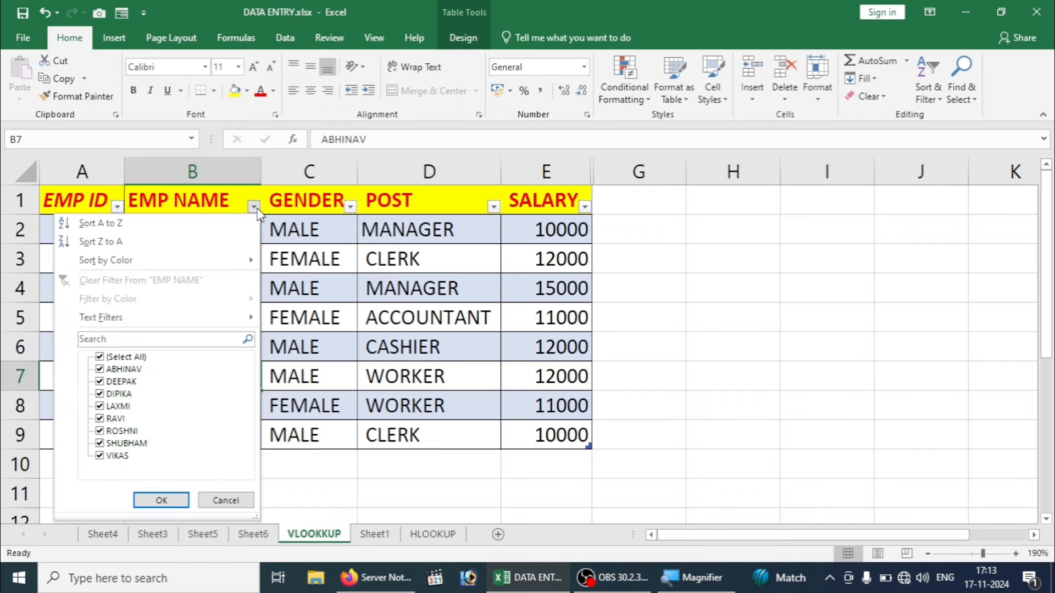
{"action": "left_click", "coordinate": [372, 306]}
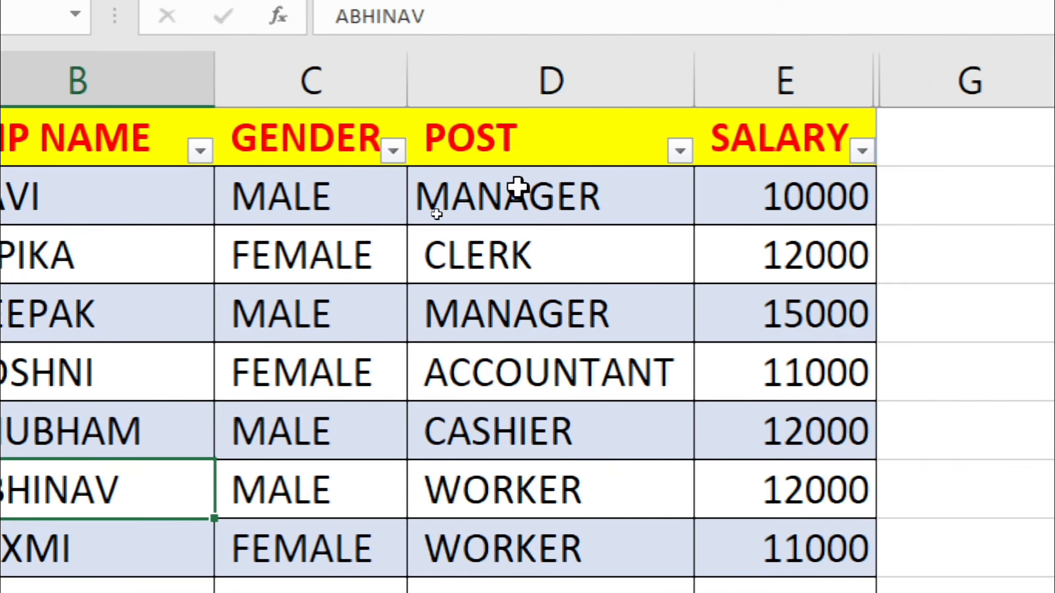
Step: Uncheck MALE in the GENDER filter so only FEMALE employees 102, 104 and 107 show
{"action": "left_click", "coordinate": [300, 142]}
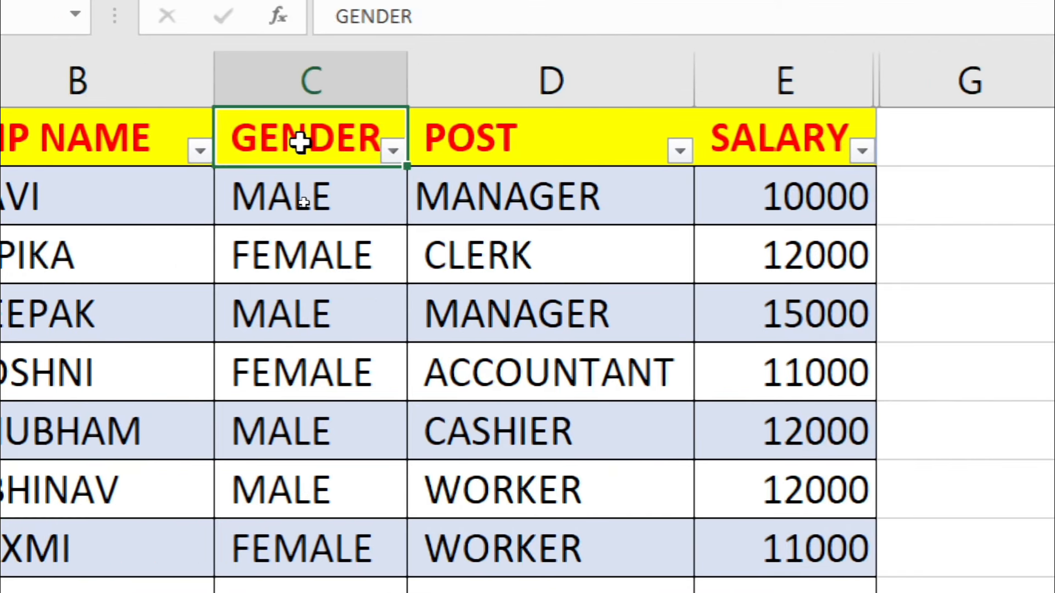
{"action": "left_click", "coordinate": [392, 150]}
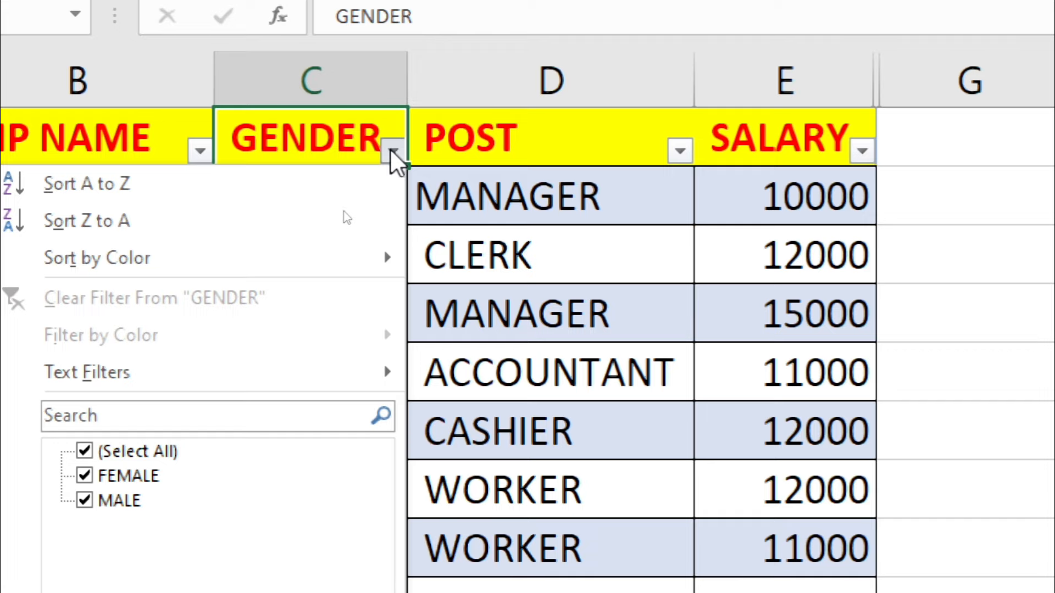
{"action": "left_click", "coordinate": [86, 499]}
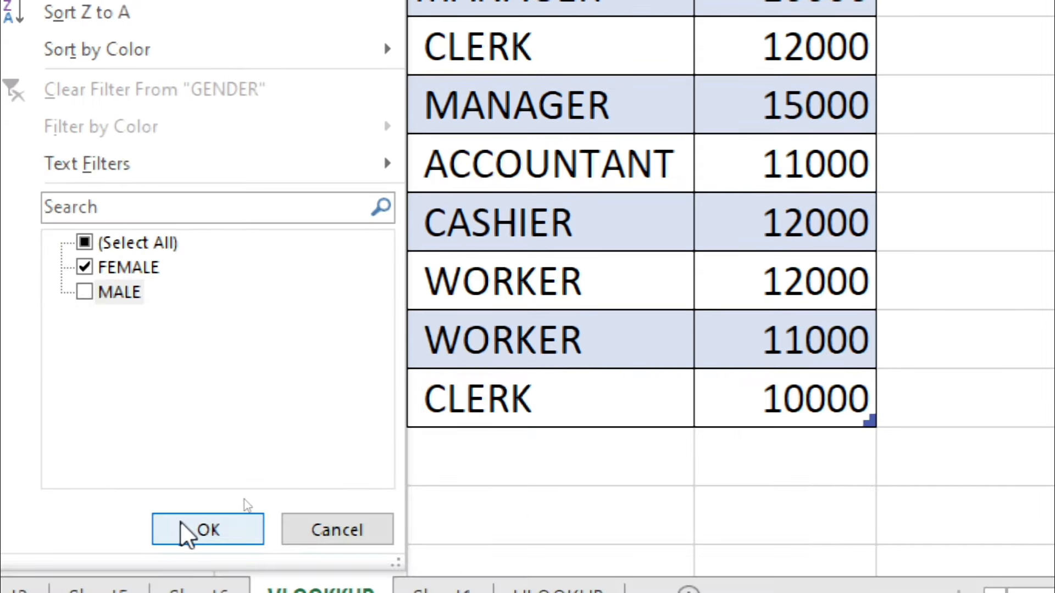
{"action": "left_click", "coordinate": [181, 528]}
Step: Move the active cell back along the header row to A1
{"action": "left_click", "coordinate": [368, 304]}
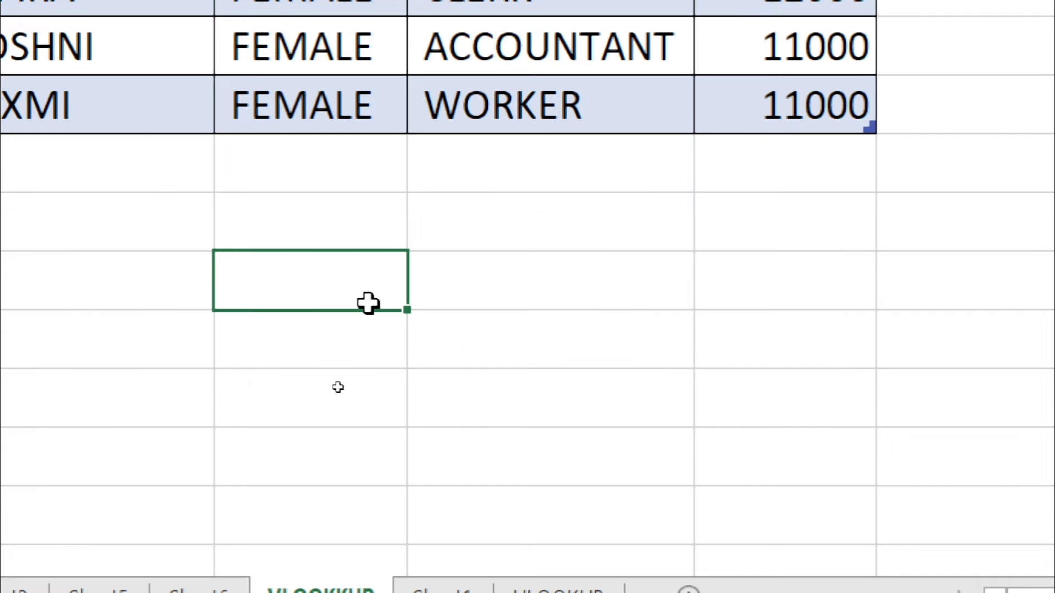
{"action": "key", "text": "Up"}
{"action": "key", "text": "Up"}
{"action": "key", "text": "Up"}
{"action": "key", "text": "Up"}
{"action": "key", "text": "Up"}
{"action": "key", "text": "Up"}
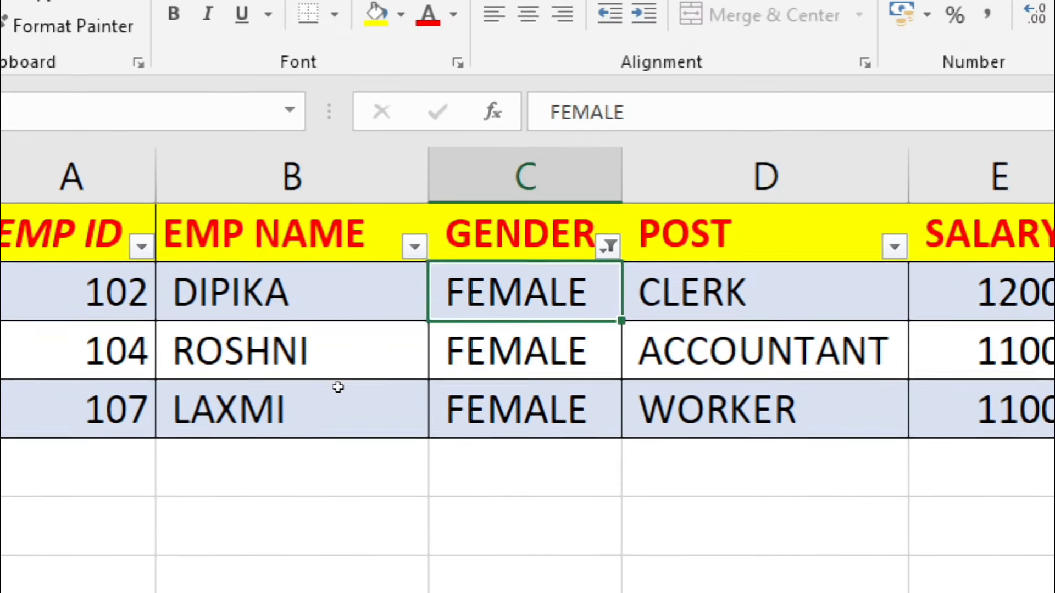
{"action": "key", "text": "Left"}
{"action": "key", "text": "Left"}
{"action": "key", "text": "Right"}
{"action": "key", "text": "Right"}
{"action": "key", "text": "Right"}
{"action": "key", "text": "Right"}
{"action": "key", "text": "Right"}
{"action": "key", "text": "Right"}
{"action": "key", "text": "Right"}
{"action": "key", "text": "Right"}
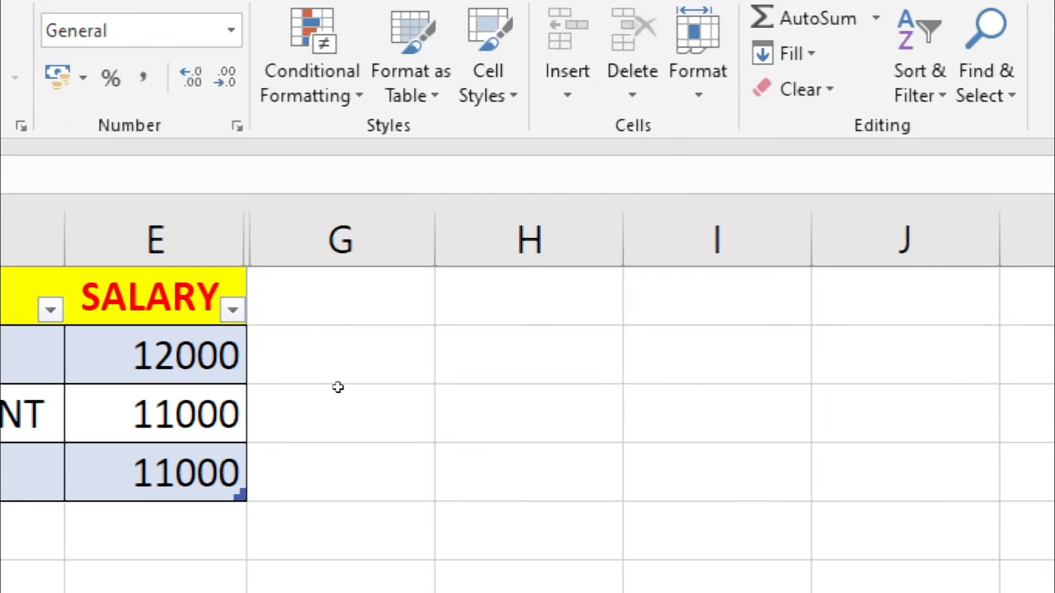
{"action": "key", "text": "Left"}
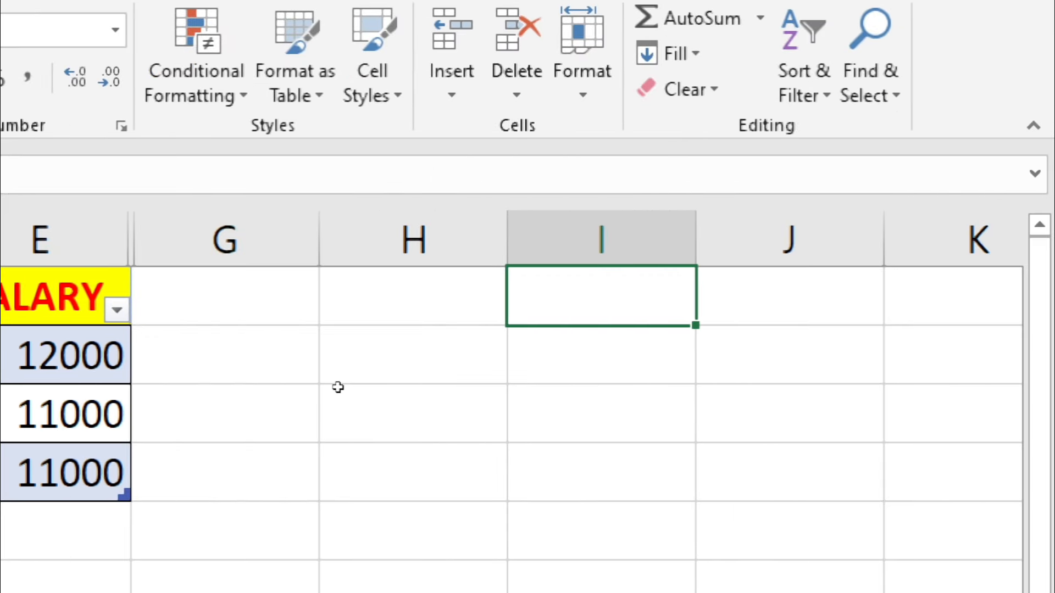
{"action": "key", "text": "Home"}
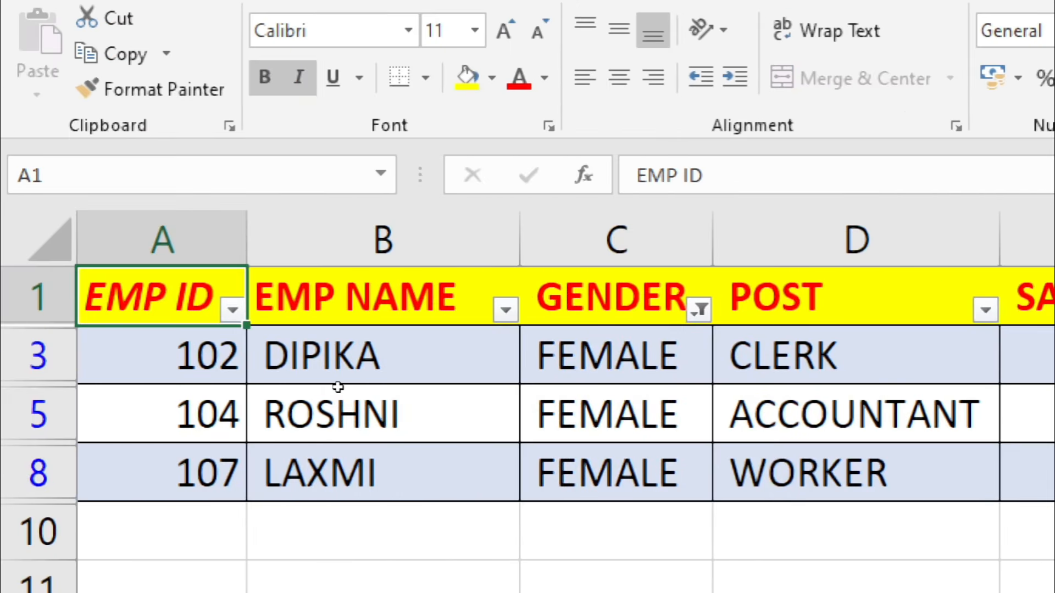
Step: Undo the GENDER filter and table conversion, cancelling the reopened Create Table prompt, restoring all eight employees
{"action": "left_click", "coordinate": [455, 365]}
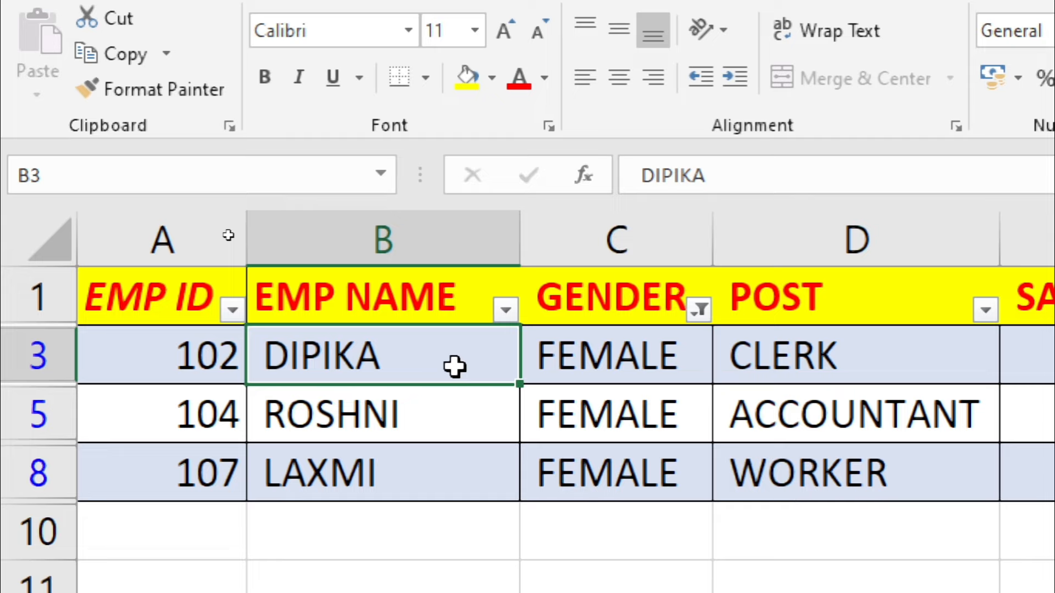
{"action": "key", "text": "ctrl+z"}
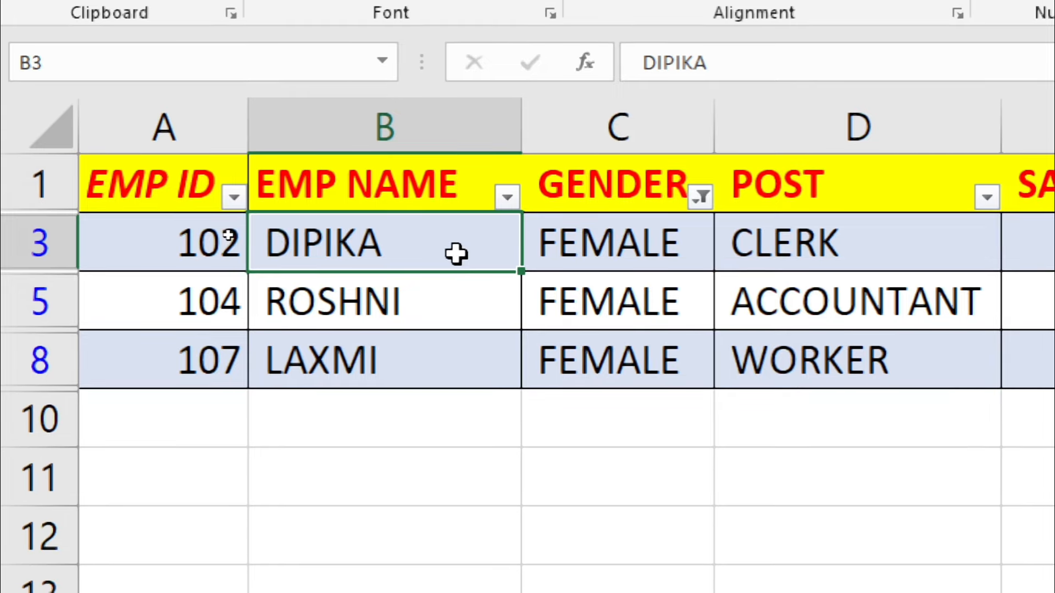
{"action": "key", "text": "ctrl+z"}
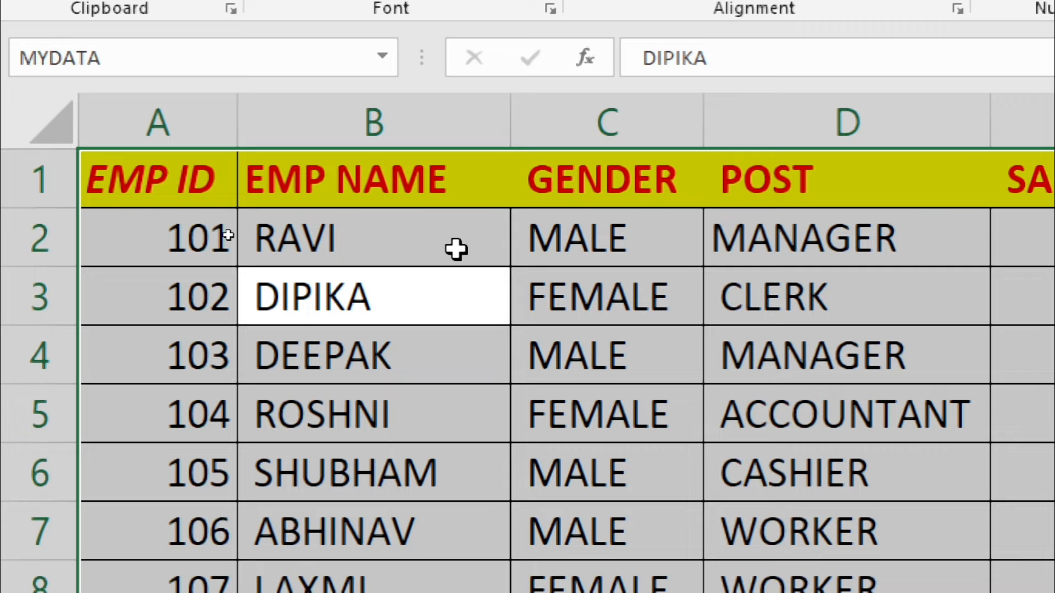
{"action": "key", "text": "ctrl+t"}
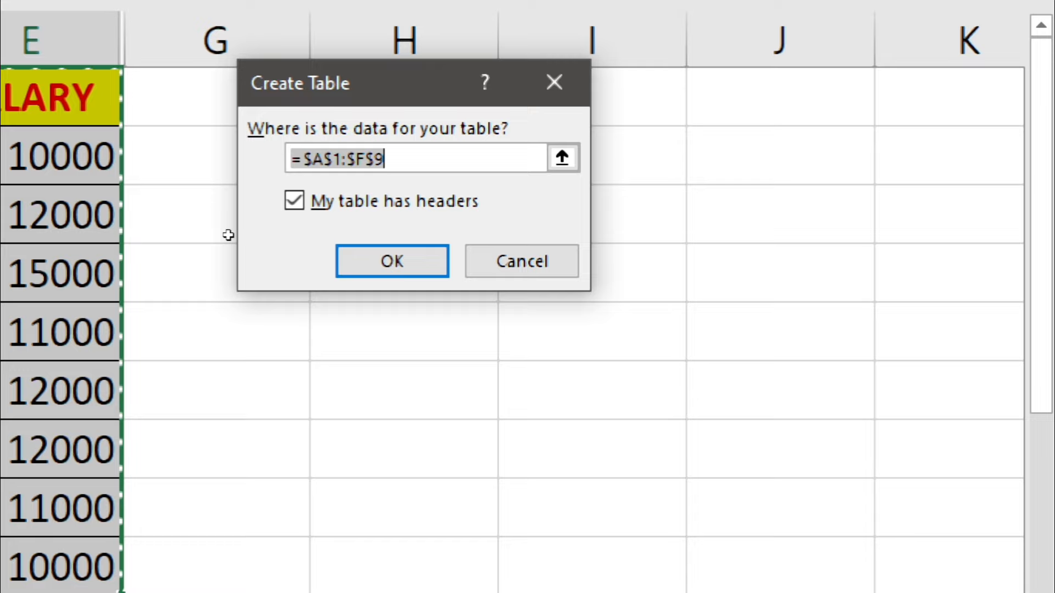
{"action": "key", "text": "Escape"}
{"action": "left_click", "coordinate": [288, 248]}
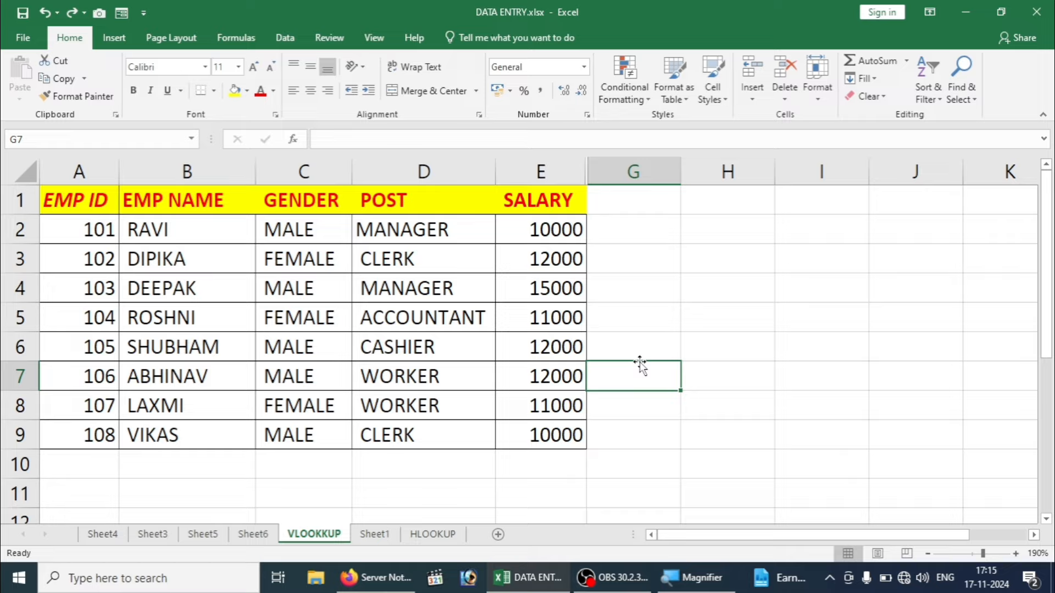
{"action": "left_click", "coordinate": [155, 269]}
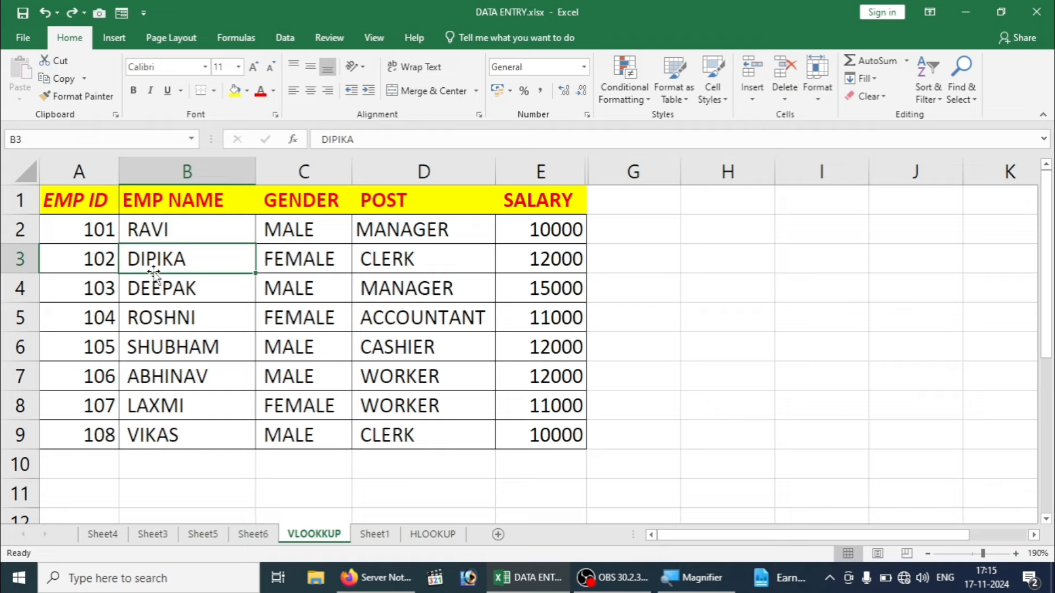
Step: Select the employee range from A1 to E9, finishing with Ctrl+A on the whole table
{"action": "left_click", "coordinate": [71, 205]}
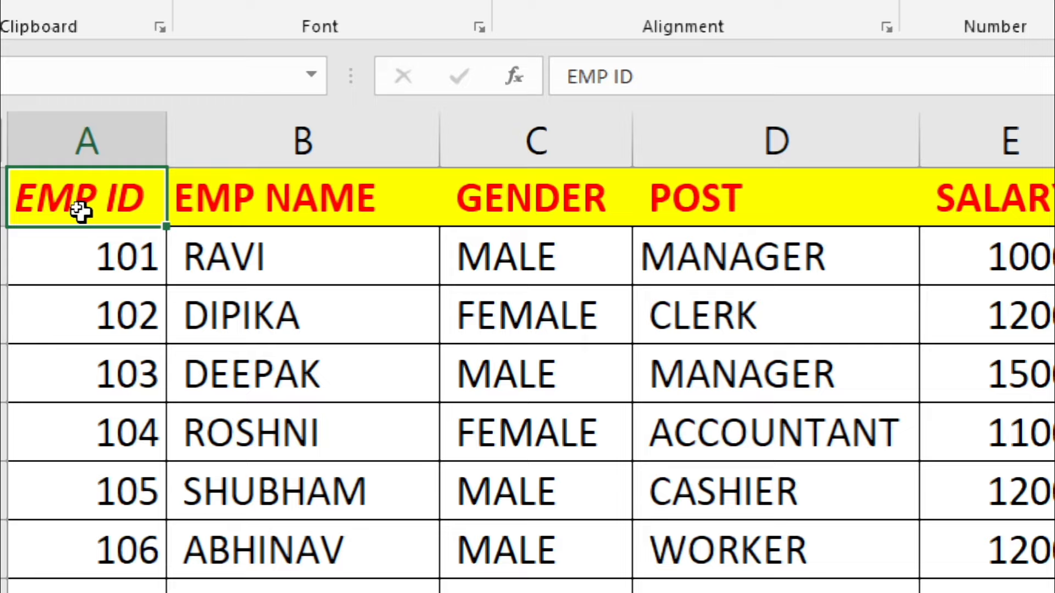
{"action": "key", "text": "ctrl+shift+End"}
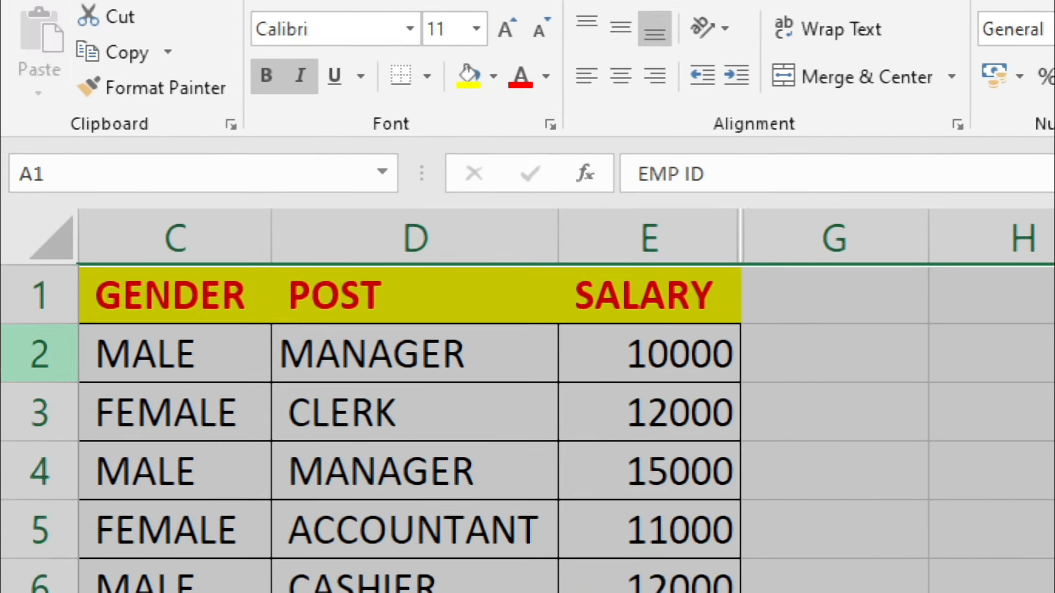
{"action": "left_click", "coordinate": [435, 451]}
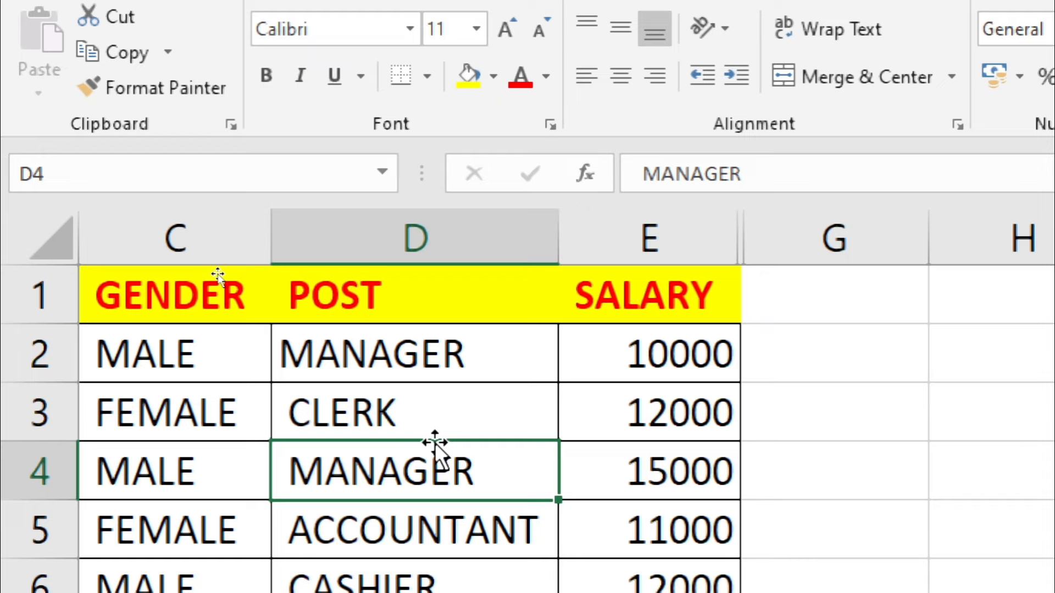
{"action": "key", "text": "Down"}
{"action": "key", "text": "Down"}
{"action": "key", "text": "Down"}
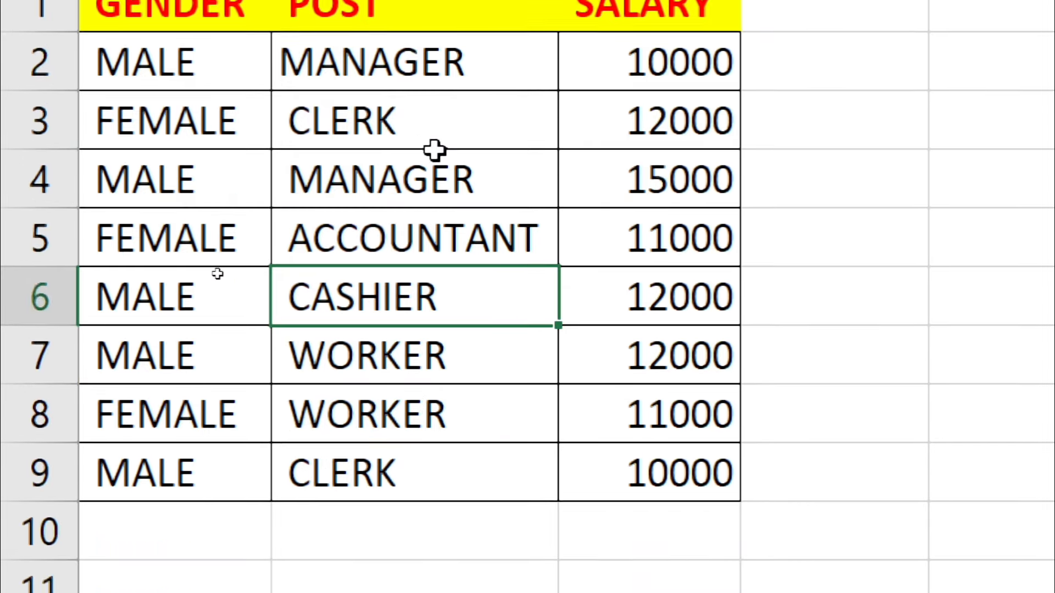
{"action": "left_click", "coordinate": [658, 439]}
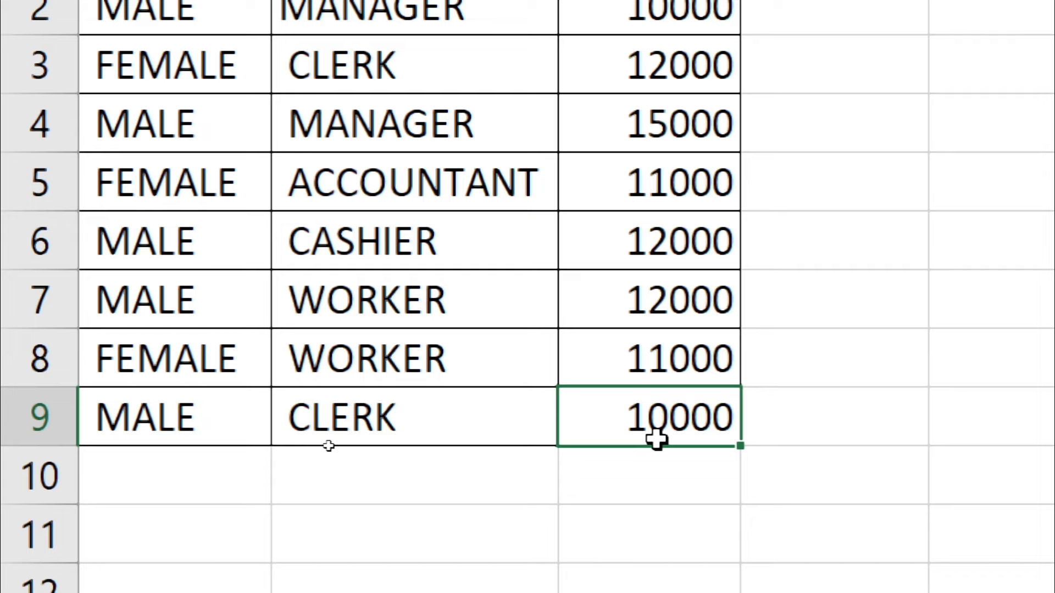
{"action": "key", "text": "ctrl+a"}
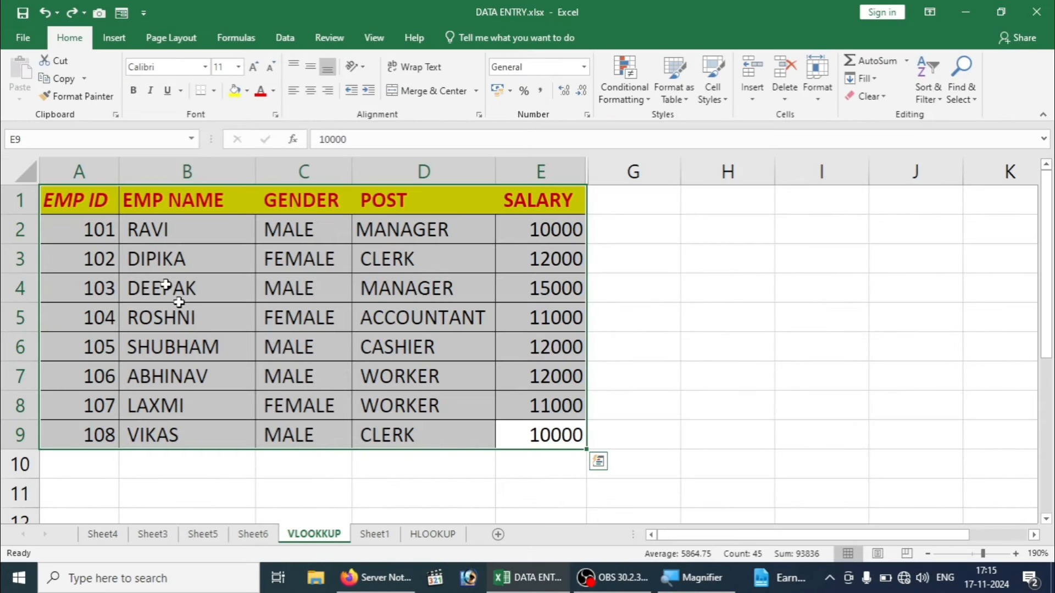
{"action": "left_click", "coordinate": [90, 204]}
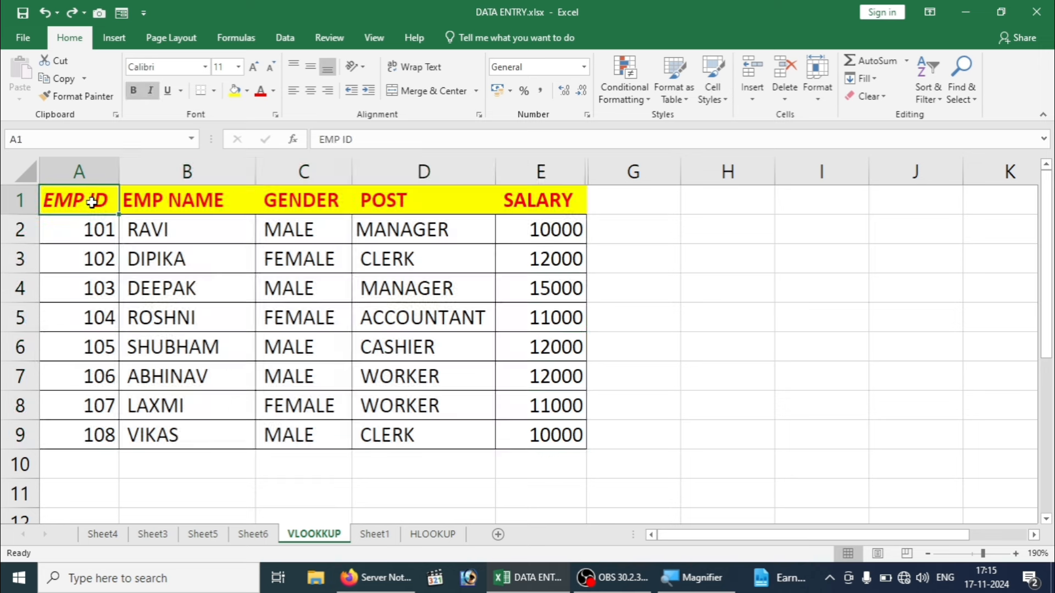
{"action": "left_click", "coordinate": [531, 438]}
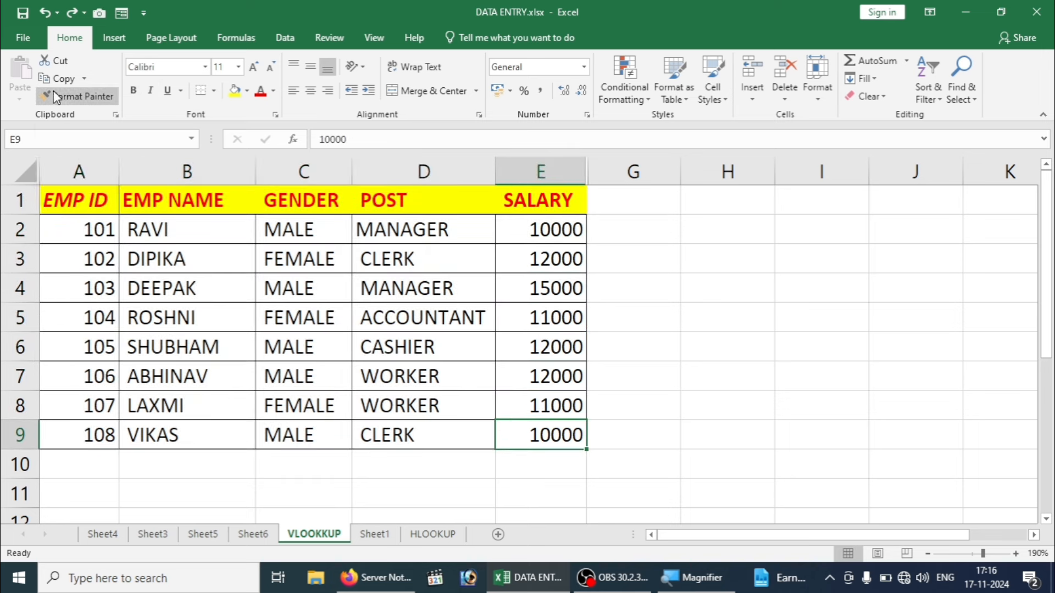
{"action": "left_click", "coordinate": [261, 284]}
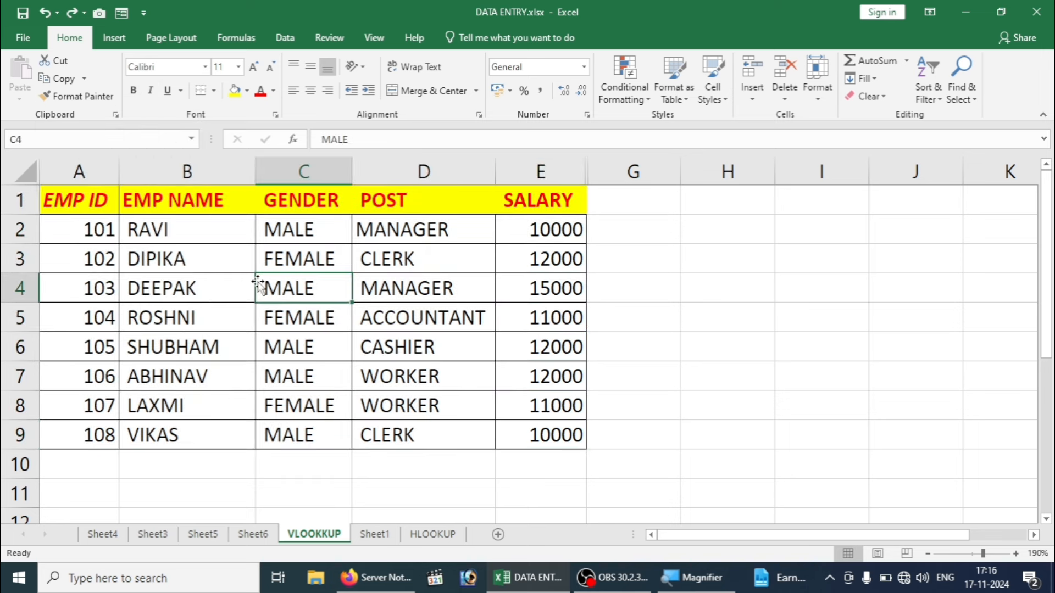
{"action": "left_click", "coordinate": [108, 292]}
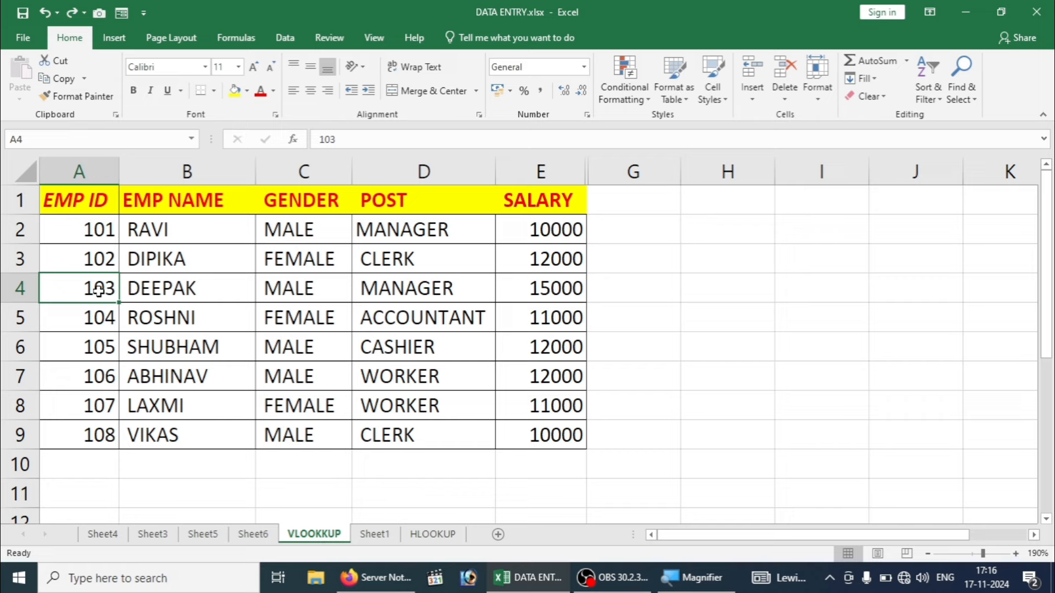
{"action": "key", "text": "ctrl+shift+End"}
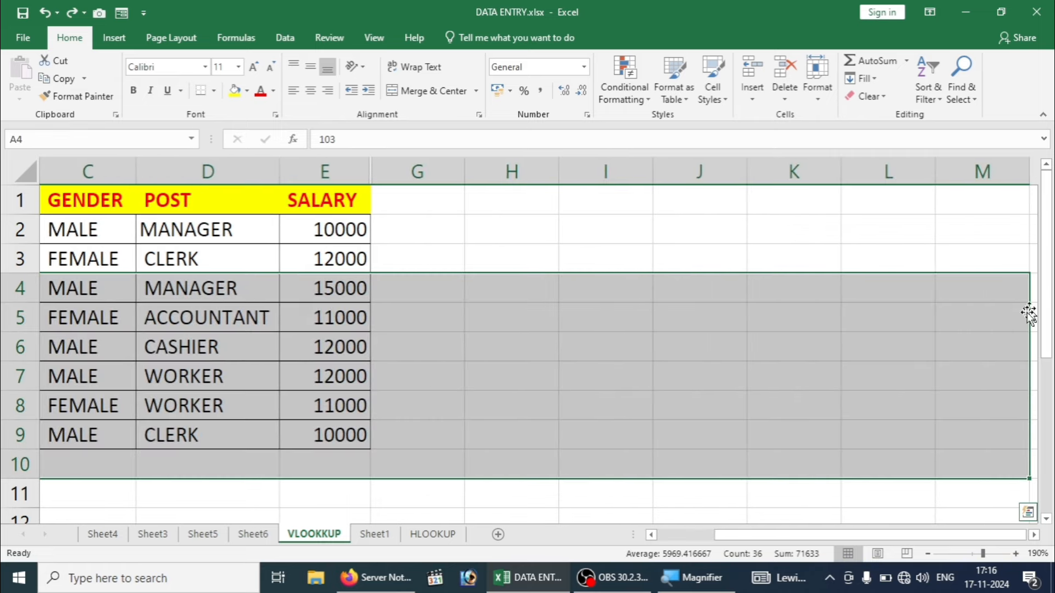
{"action": "left_click", "coordinate": [254, 328]}
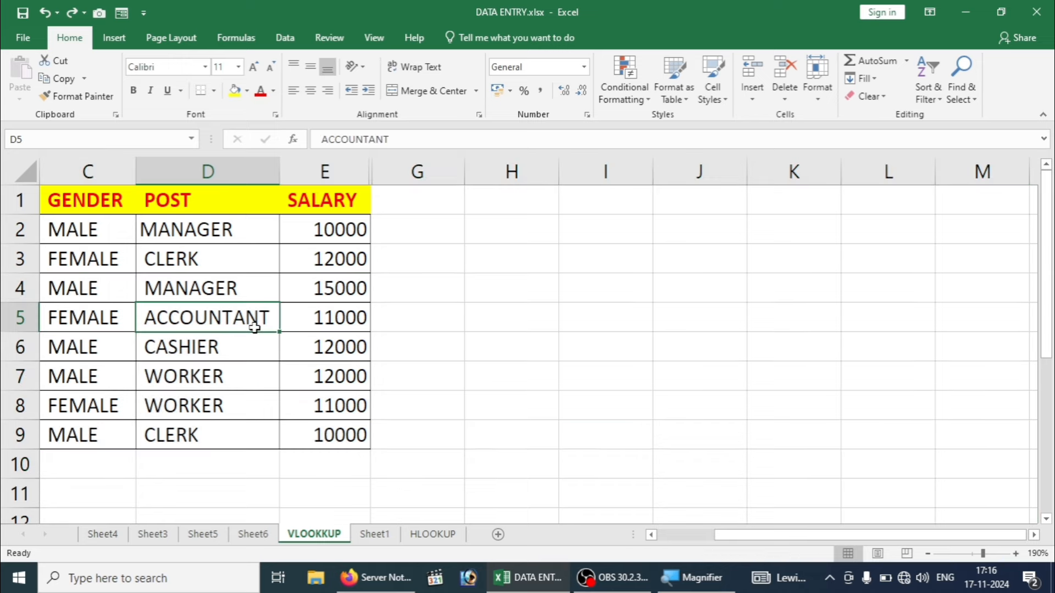
{"action": "key", "text": "Left"}
{"action": "key", "text": "Down"}
{"action": "key", "text": "Down"}
{"action": "key", "text": "Left"}
{"action": "key", "text": "Left"}
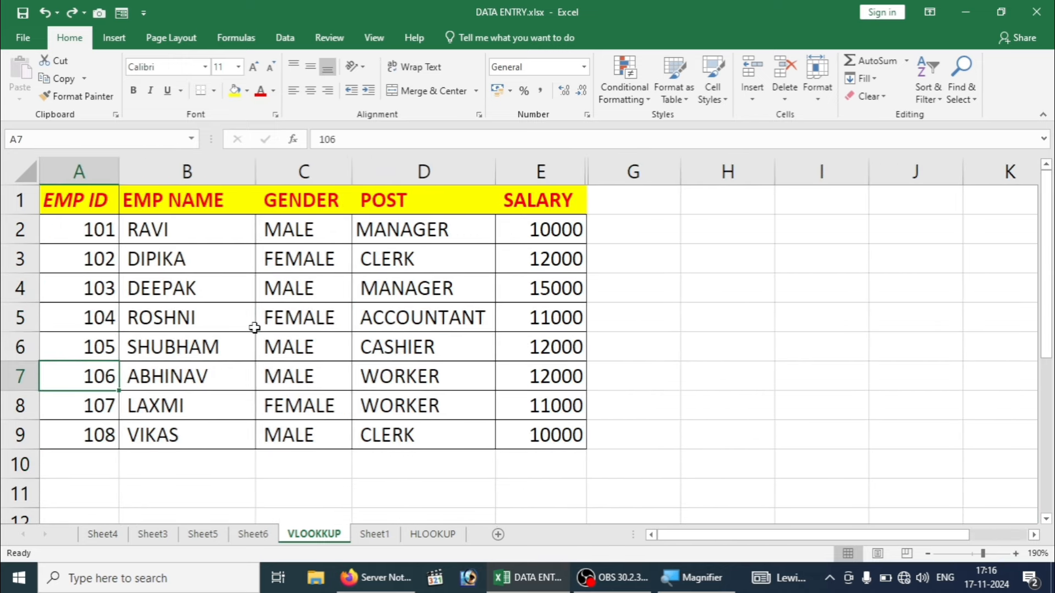
{"action": "left_click", "coordinate": [296, 353]}
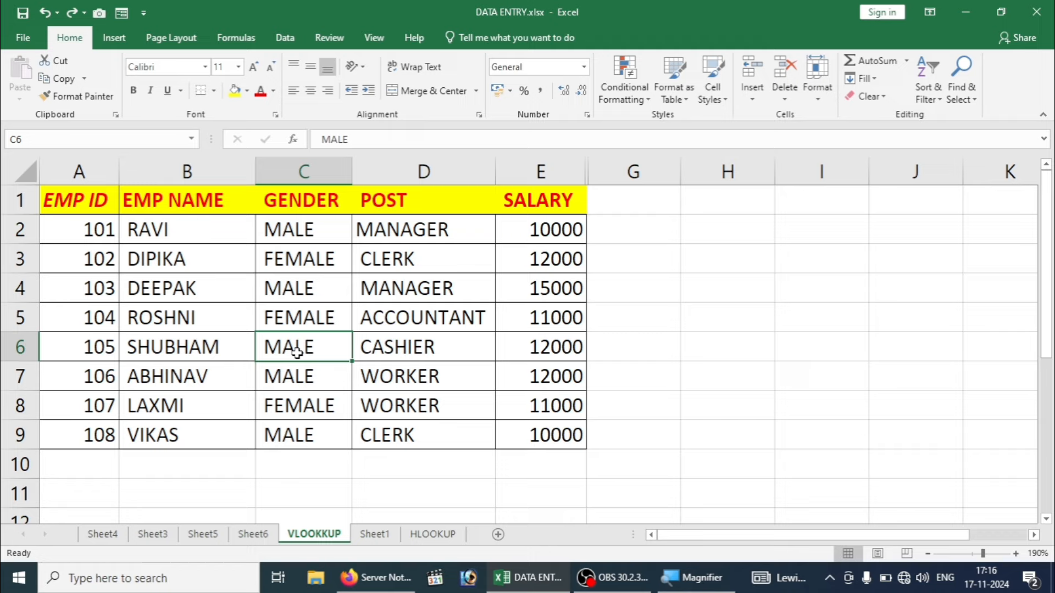
{"action": "key", "text": "ctrl+shift+Home"}
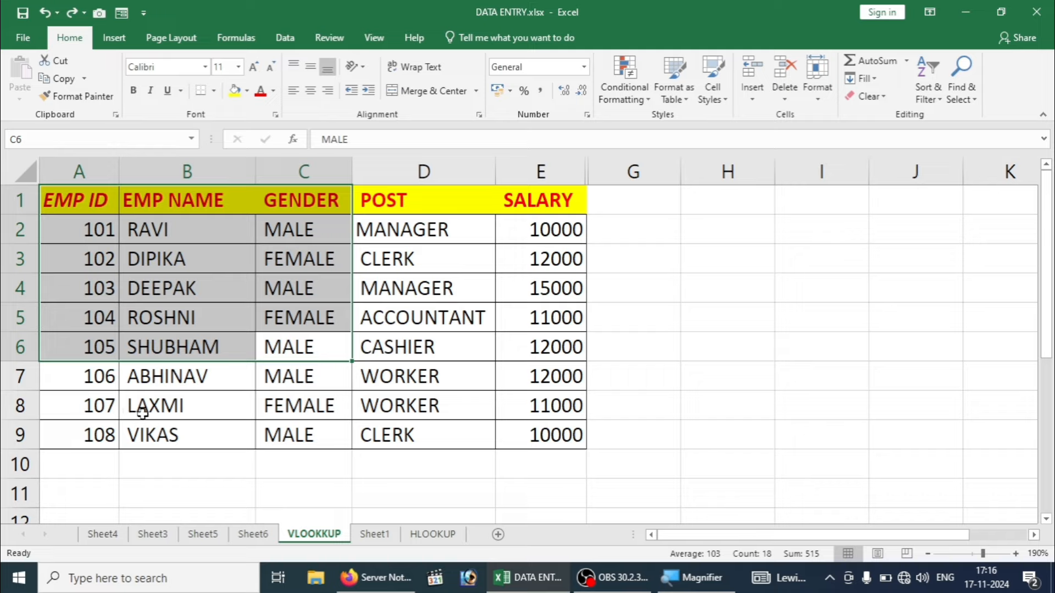
{"action": "left_click", "coordinate": [163, 412]}
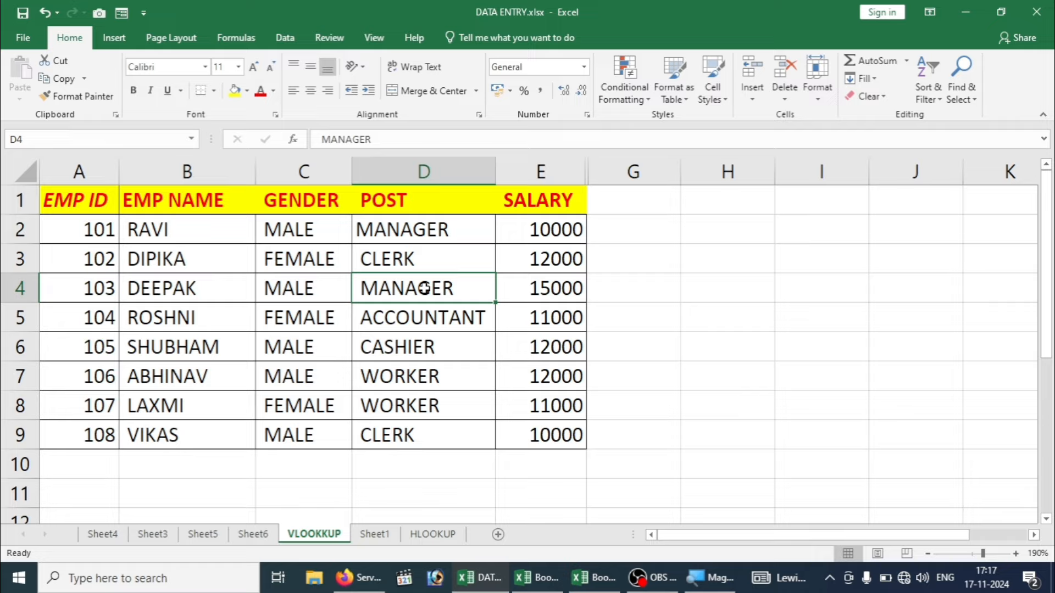
Step: Cycle through Sheet1, HLOOKUP and VLOOKUP, landing on Sheet6's NAME, GENDER, POST, SALARY, CITY table
{"action": "key", "text": "ctrl+Page_Down"}
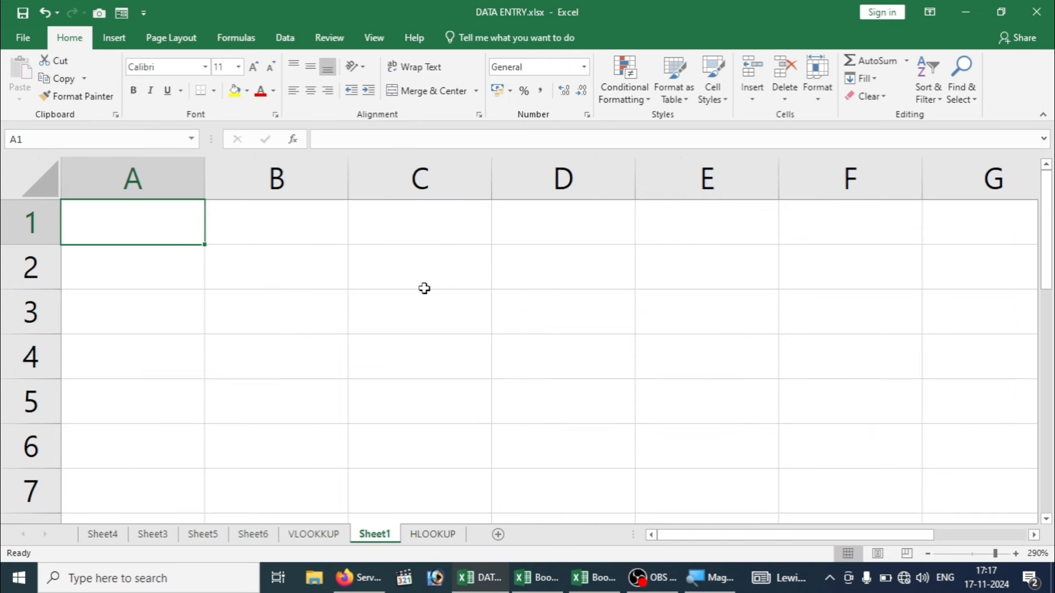
{"action": "key", "text": "ctrl+Page_Down"}
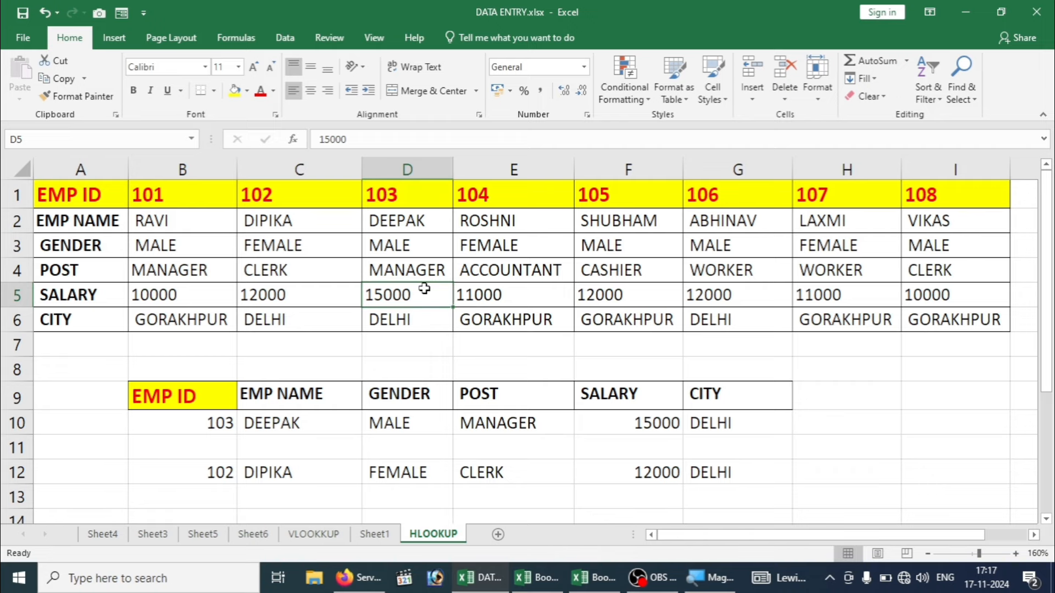
{"action": "key", "text": "ctrl+Page_Up"}
{"action": "key", "text": "ctrl+Page_Up"}
{"action": "key", "text": "ctrl+Page_Up"}
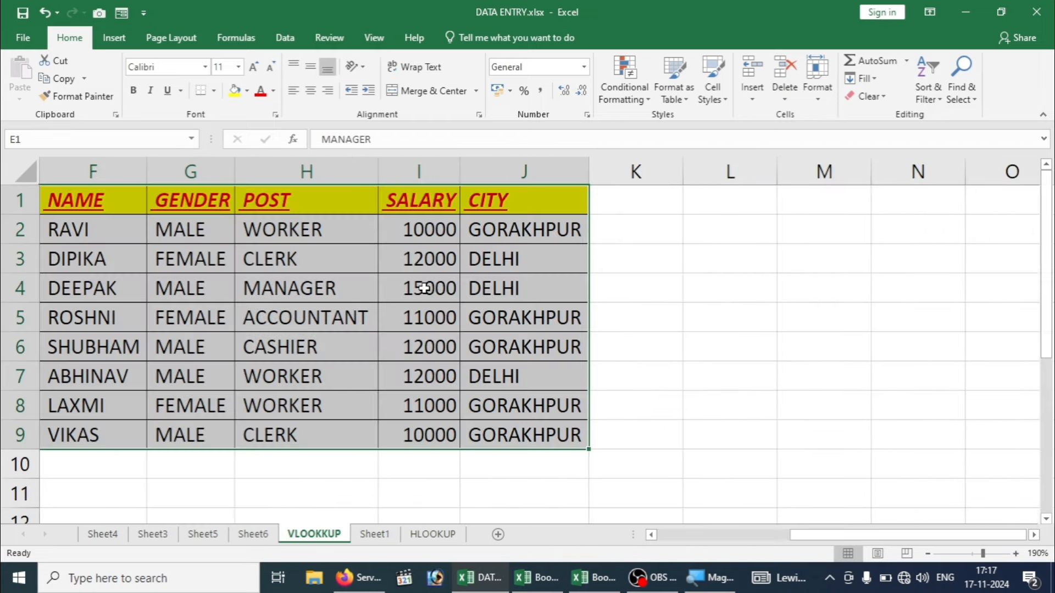
{"action": "key", "text": "ctrl+Page_Up"}
{"action": "key", "text": "ctrl+Page_Up"}
{"action": "key", "text": "ctrl+Page_Up"}
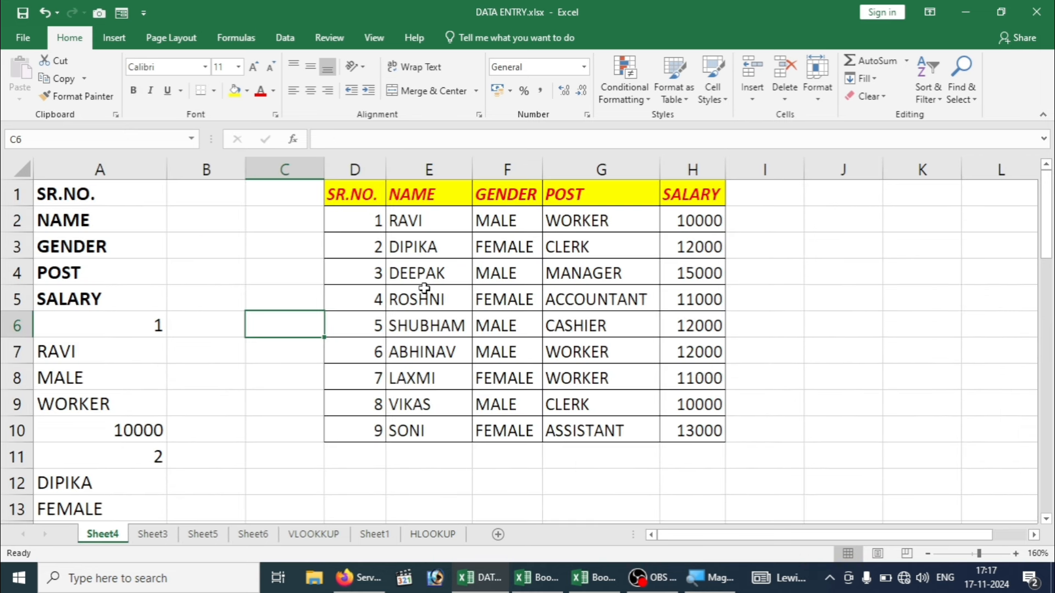
{"action": "key", "text": "ctrl+Page_Down"}
{"action": "key", "text": "ctrl+Page_Down"}
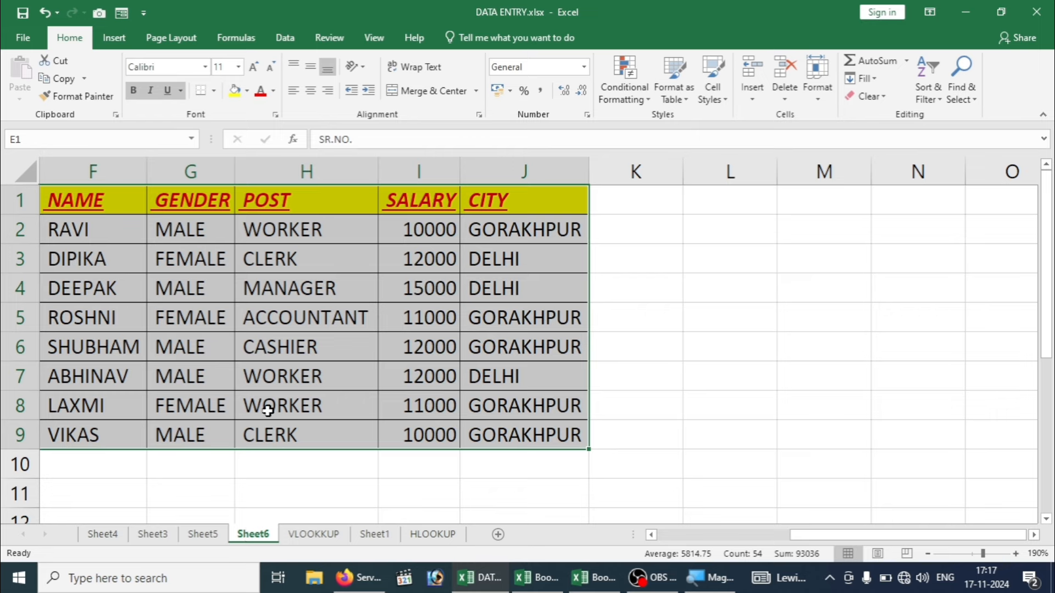
Step: Attach the comment 'advance salary 5000' to the 10000 salary in cell I2
{"action": "left_click", "coordinate": [420, 231]}
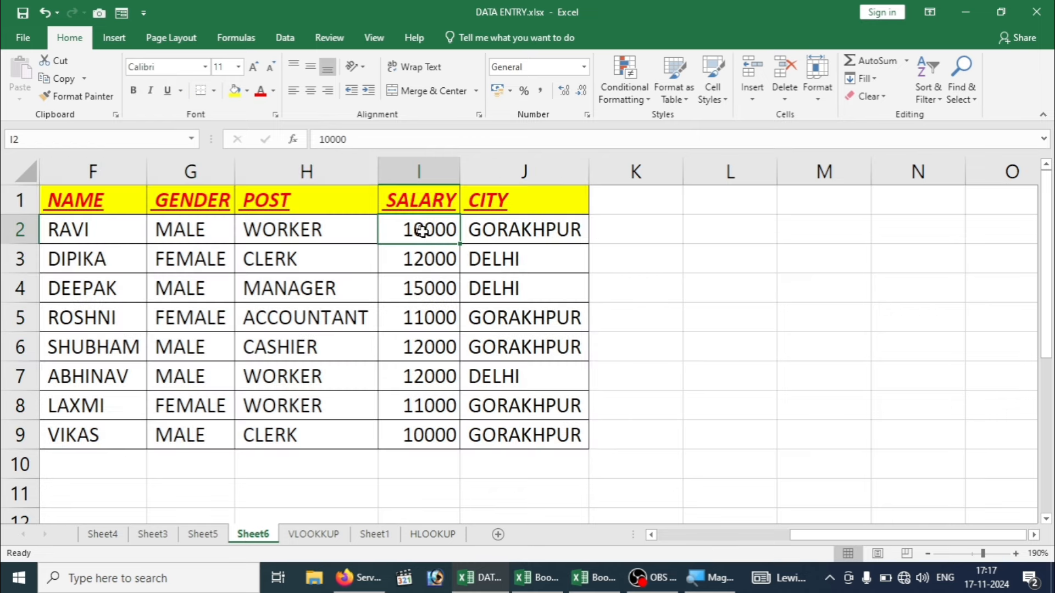
{"action": "left_click", "coordinate": [464, 255]}
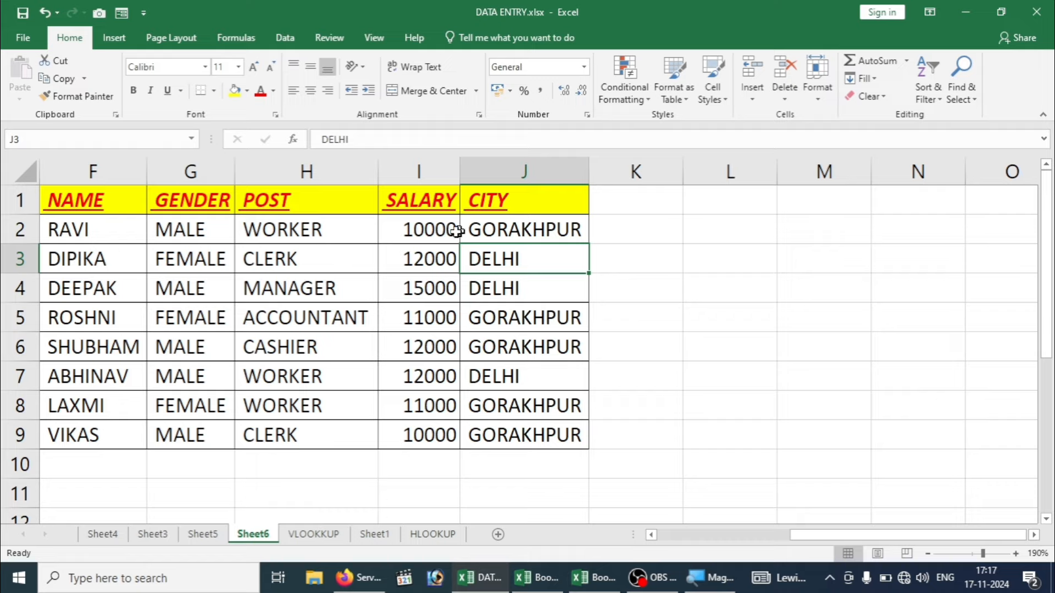
{"action": "left_click", "coordinate": [420, 230]}
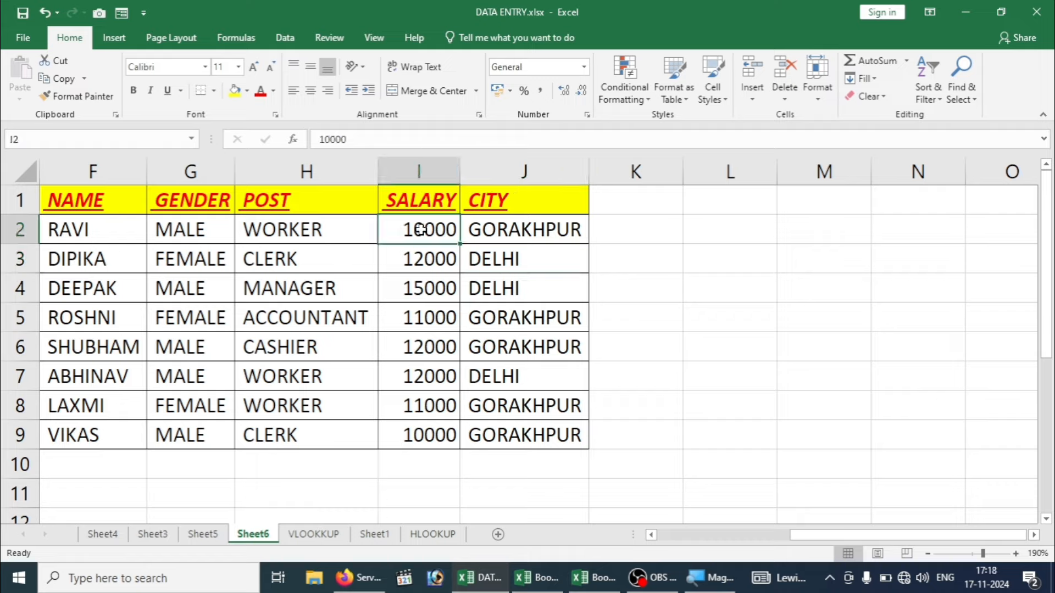
{"action": "key", "text": "shift+F2"}
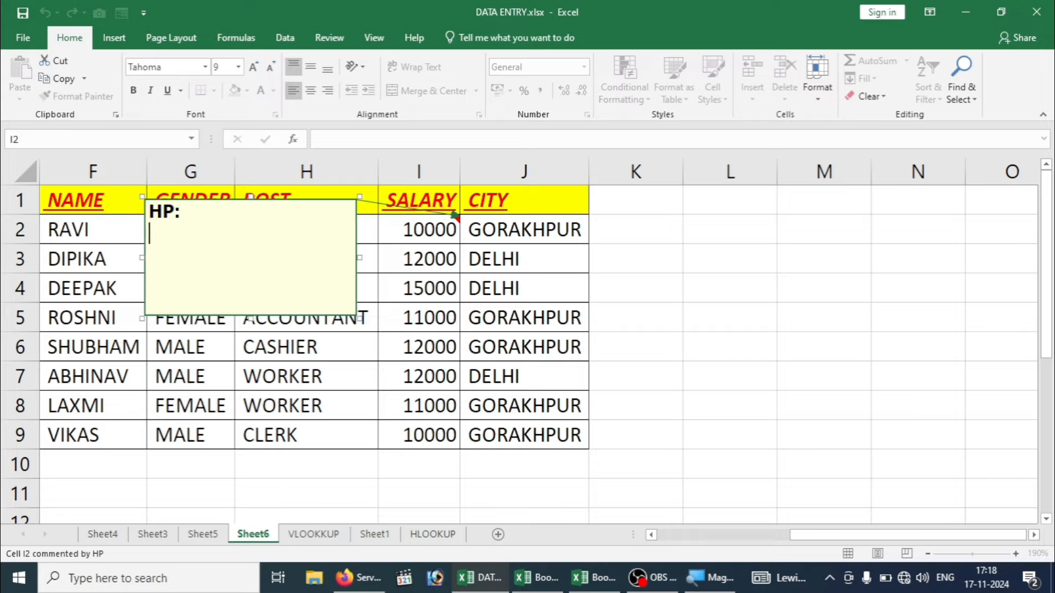
{"action": "type", "text": "adav"}
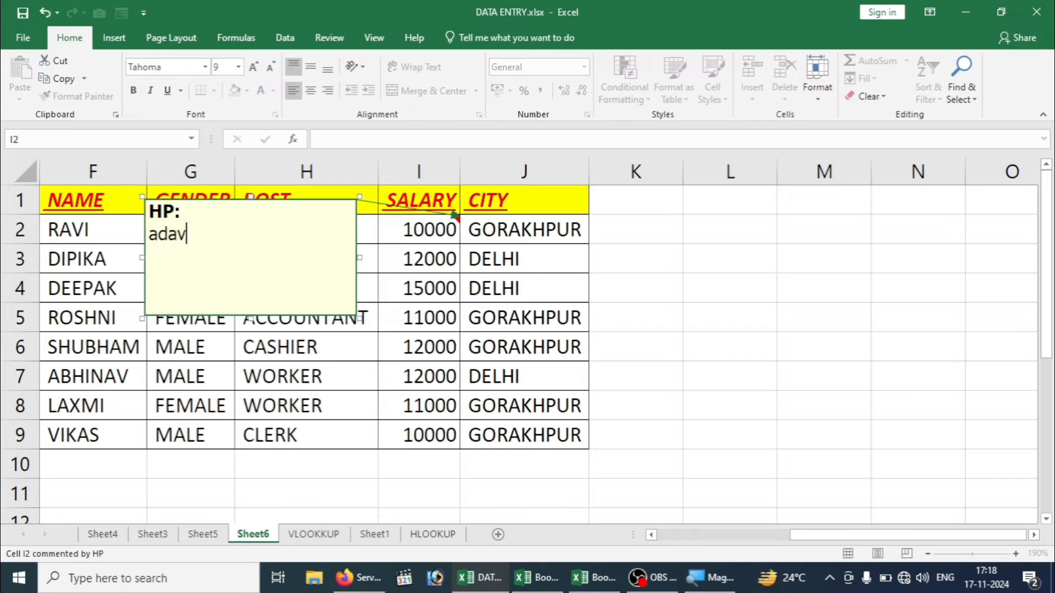
{"action": "key", "text": "BackSpace"}
{"action": "key", "text": "BackSpace"}
{"action": "type", "text": "vance "}
{"action": "type", "text": "salary "}
{"action": "type", "text": "59"}
{"action": "key", "text": "BackSpace"}
{"action": "type", "text": "000"}
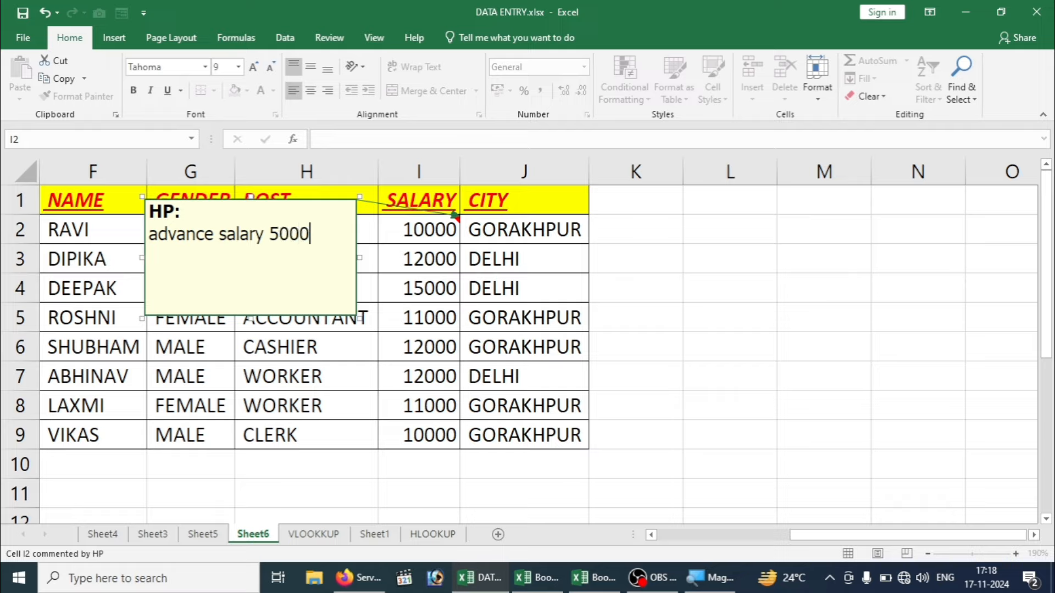
{"action": "left_click", "coordinate": [704, 303]}
{"action": "mouse_move", "coordinate": [416, 231]}
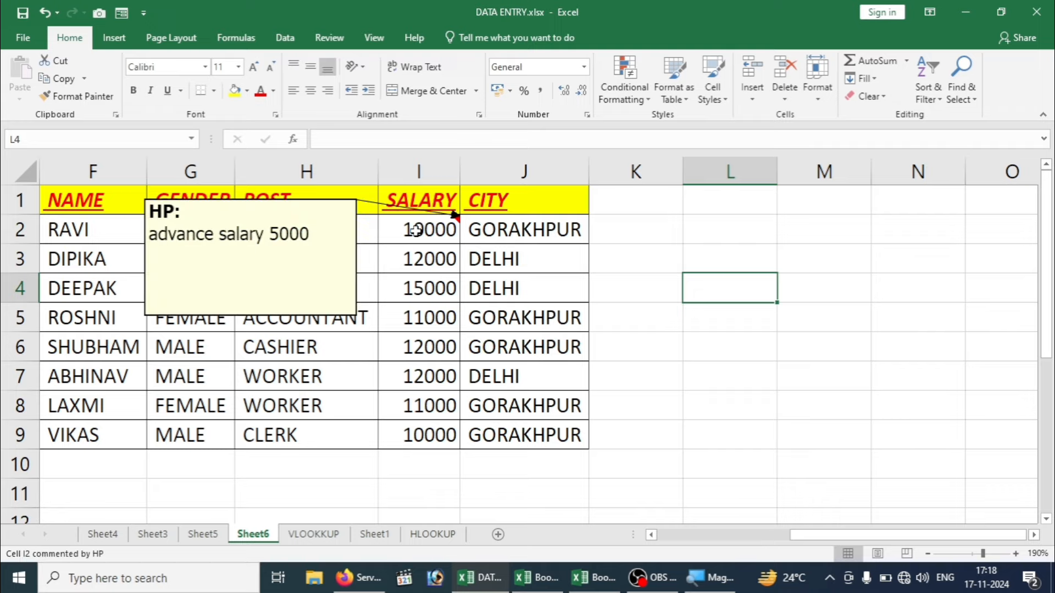
{"action": "left_click", "coordinate": [416, 230]}
Step: Delete the 'advance salary 5000' comment from cell I2 via its right-click menu
{"action": "right_click", "coordinate": [417, 233]}
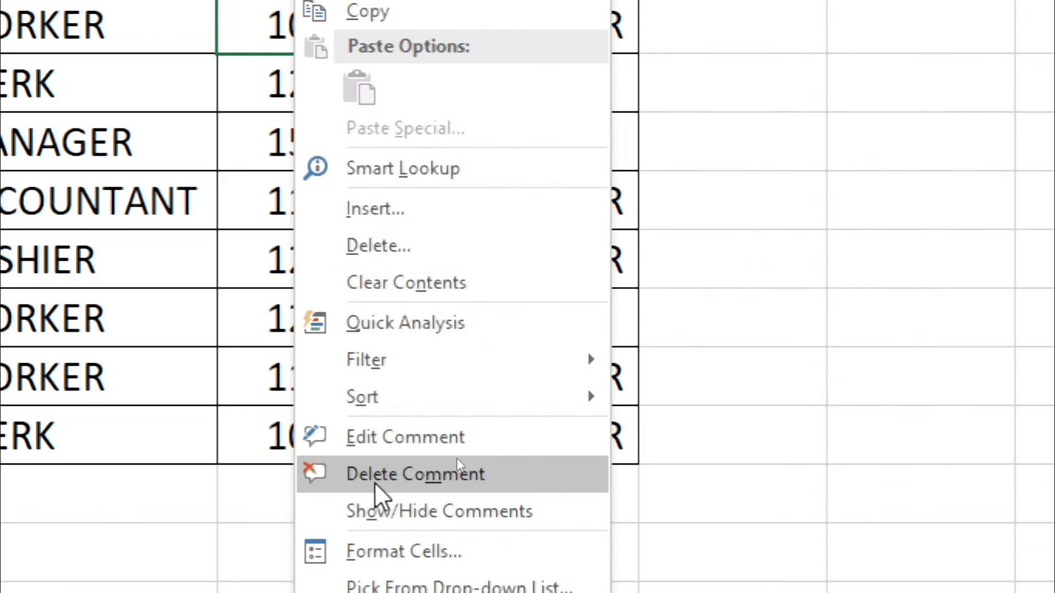
{"action": "left_click", "coordinate": [496, 474]}
{"action": "left_click_drag", "start_coordinate": [500, 474], "coordinate": [502, 353]}
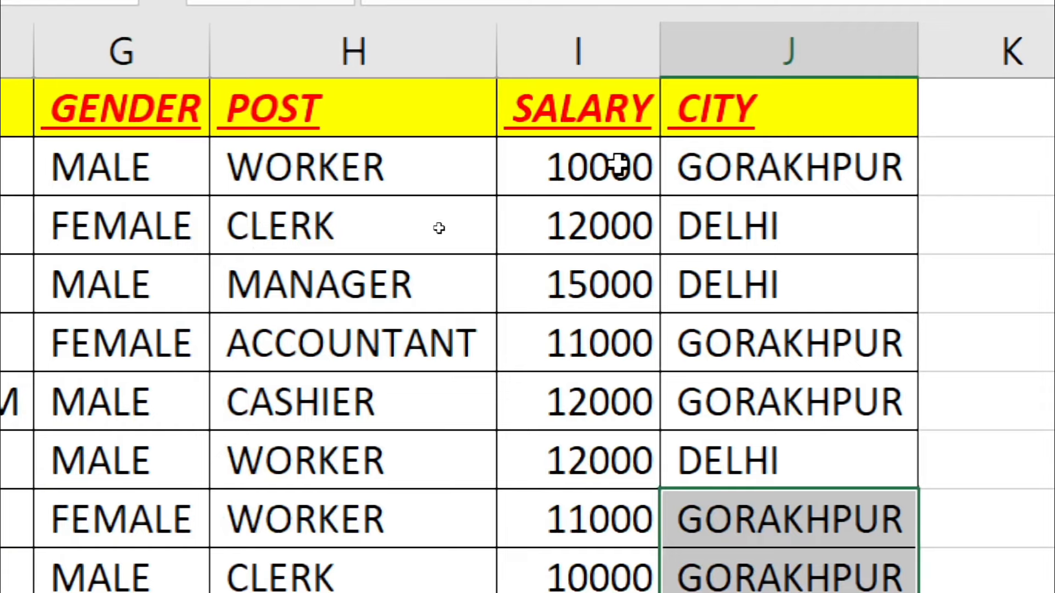
{"action": "left_click", "coordinate": [337, 165]}
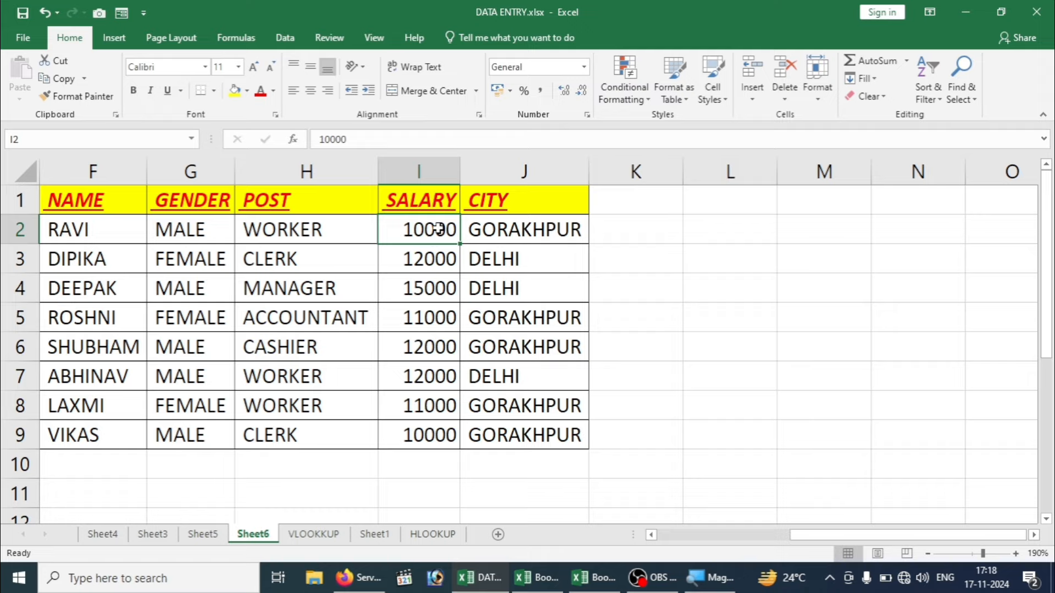
Step: AutoSum the salaries I2:I9 into I10, giving a 93000 total
{"action": "left_click_drag", "start_coordinate": [431, 230], "coordinate": [427, 463]}
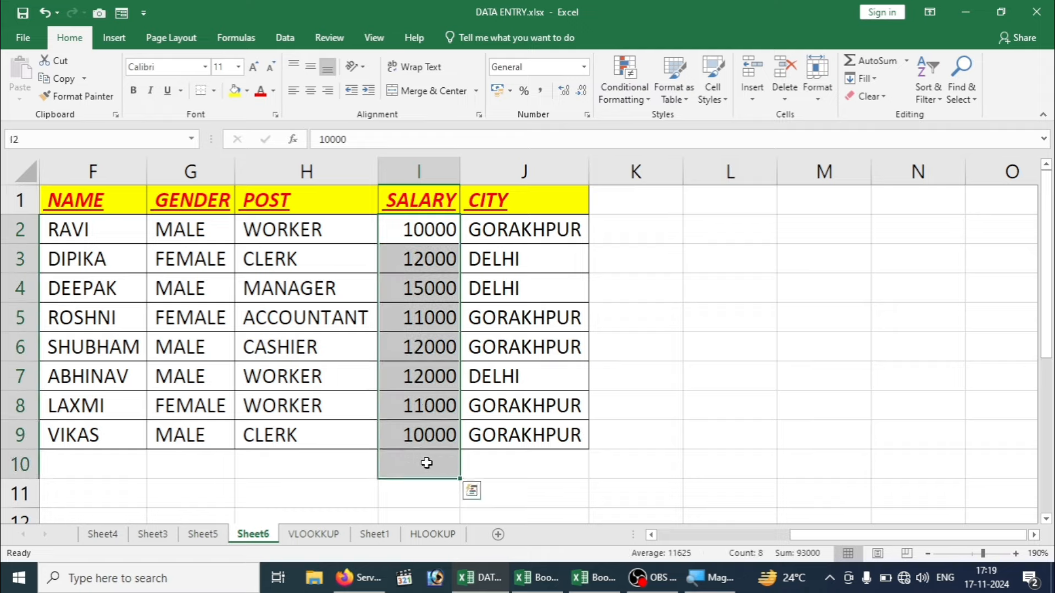
{"action": "key", "text": "alt+equal"}
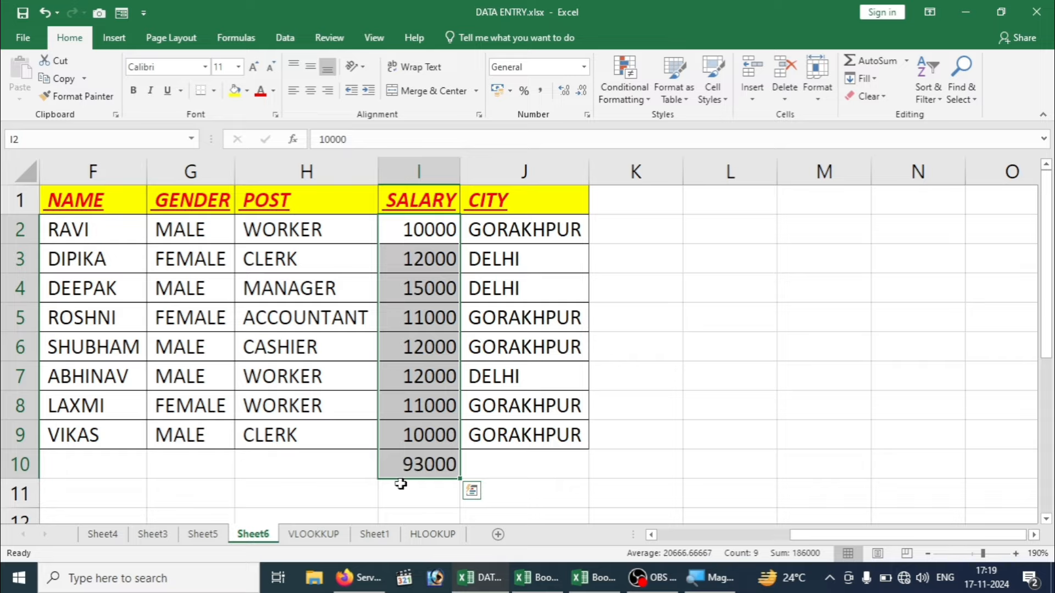
{"action": "left_click", "coordinate": [418, 462]}
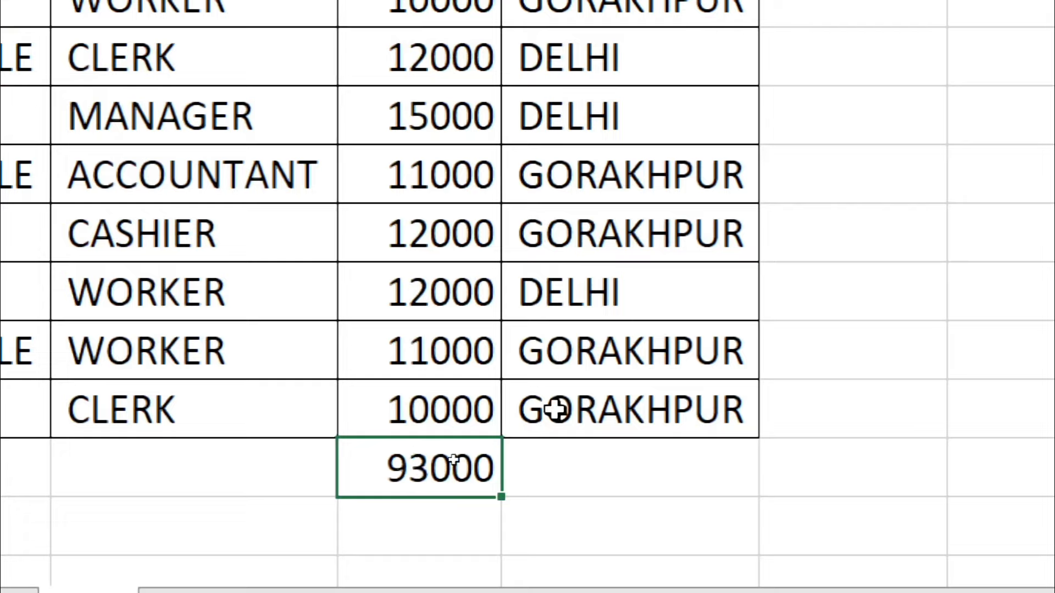
{"action": "left_click", "coordinate": [213, 367]}
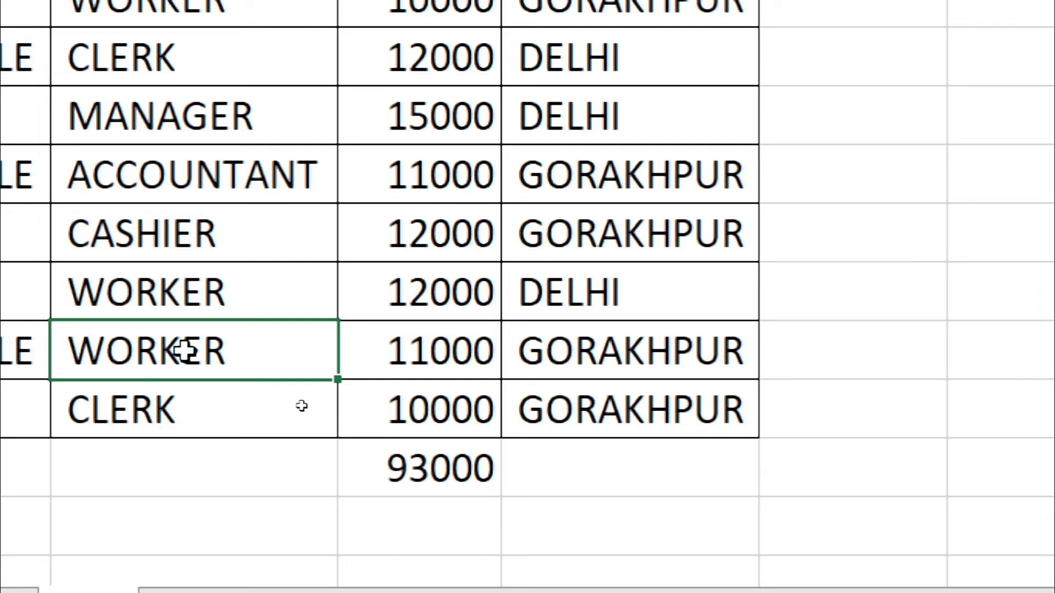
Step: Undo the accidental 'p' overwrite and delete the stray trailing letters so H8 reads WORKER
{"action": "type", "text": "p"}
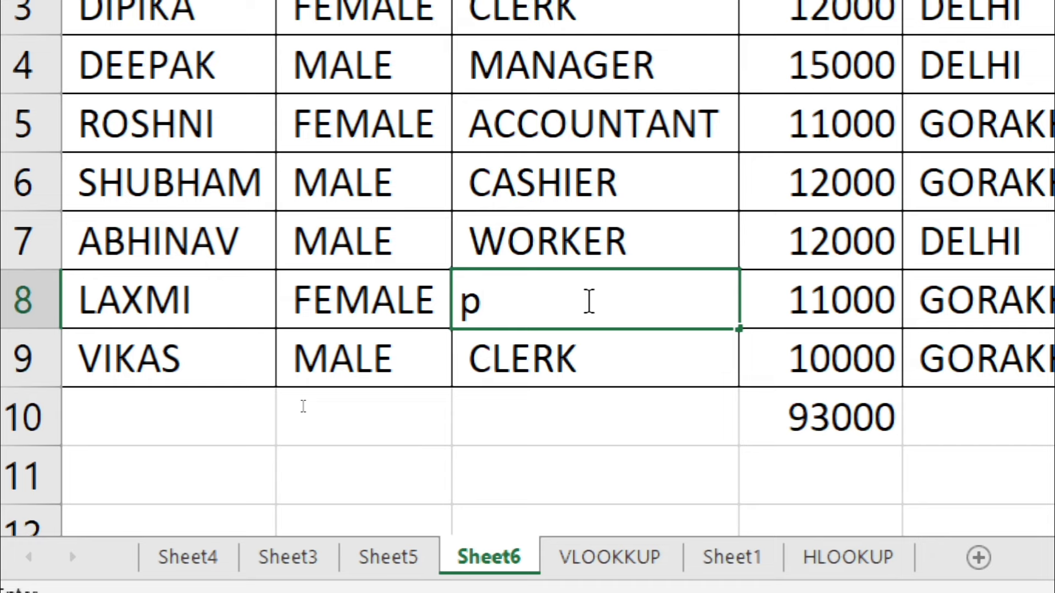
{"action": "key", "text": "ctrl+z"}
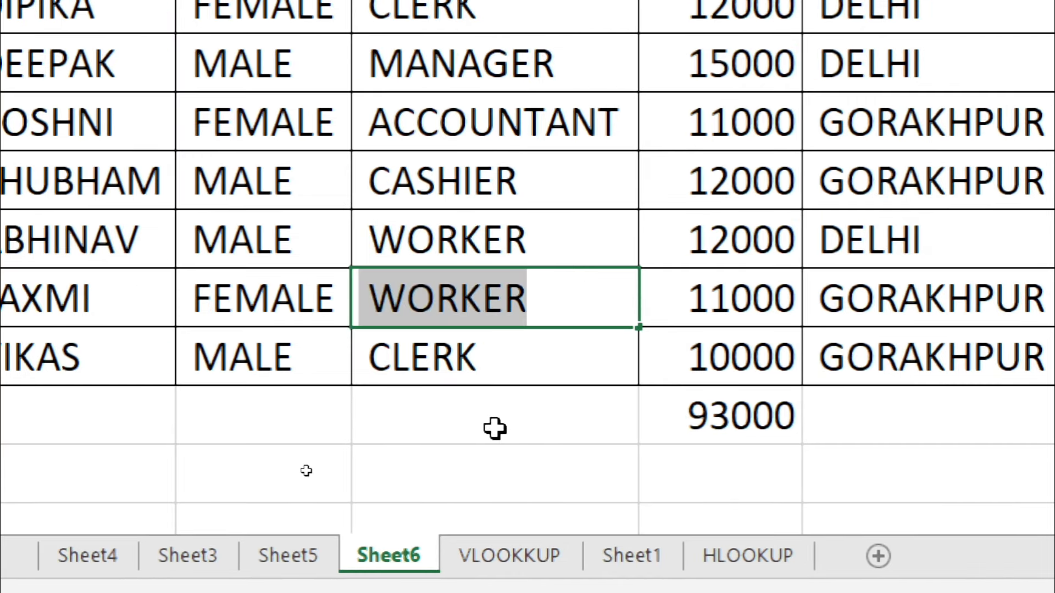
{"action": "left_click", "coordinate": [495, 429]}
{"action": "left_click", "coordinate": [486, 292]}
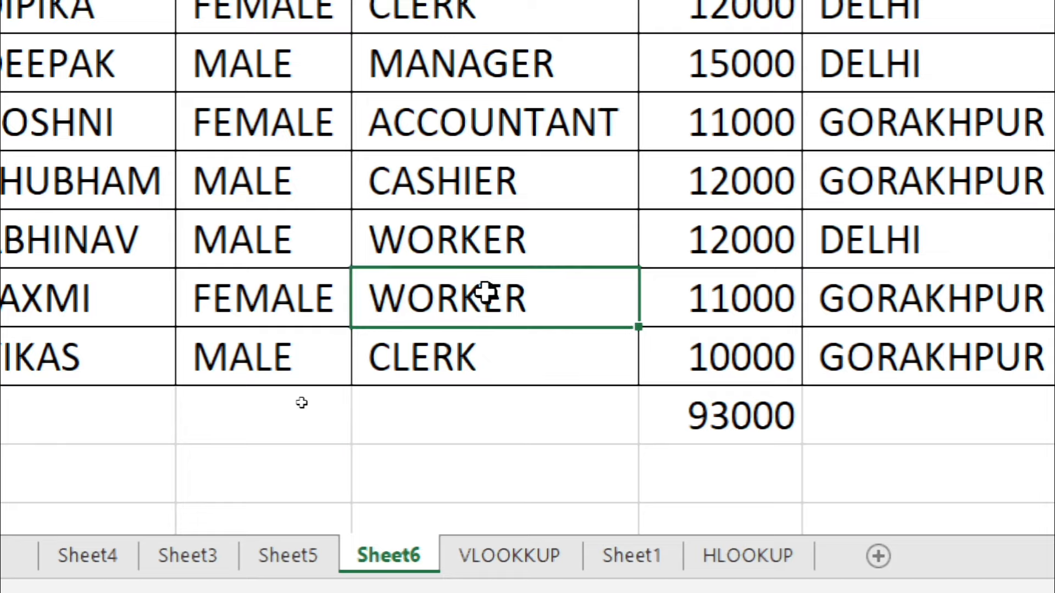
{"action": "double_click", "coordinate": [543, 303]}
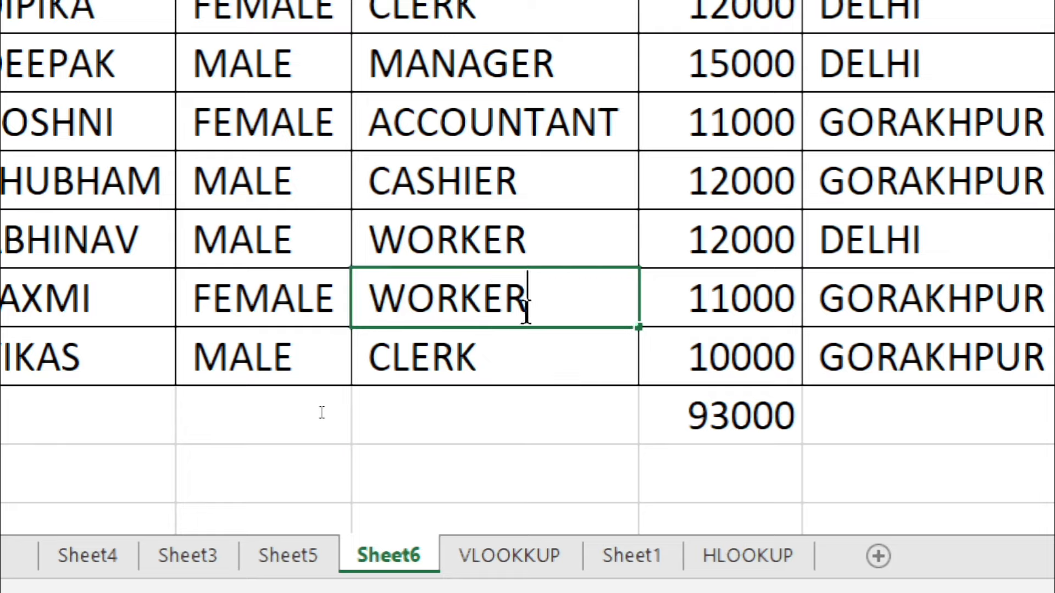
{"action": "type", "text": "dsgs"}
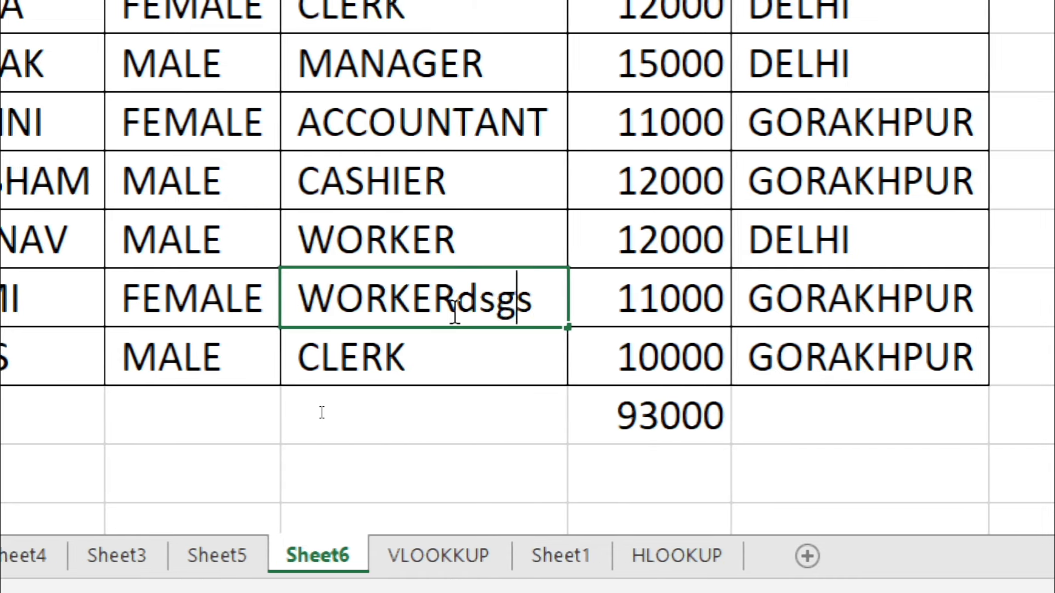
{"action": "key", "text": "BackSpace"}
{"action": "key", "text": "BackSpace"}
{"action": "key", "text": "BackSpace"}
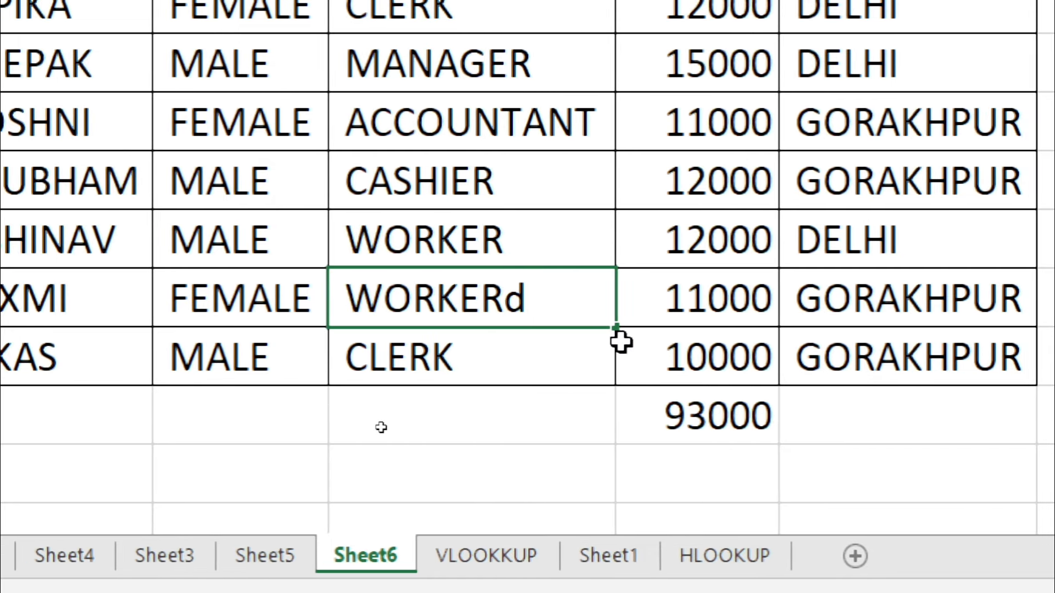
{"action": "key", "text": "BackSpace"}
{"action": "left_click", "coordinate": [699, 411]}
{"action": "double_click", "coordinate": [699, 411]}
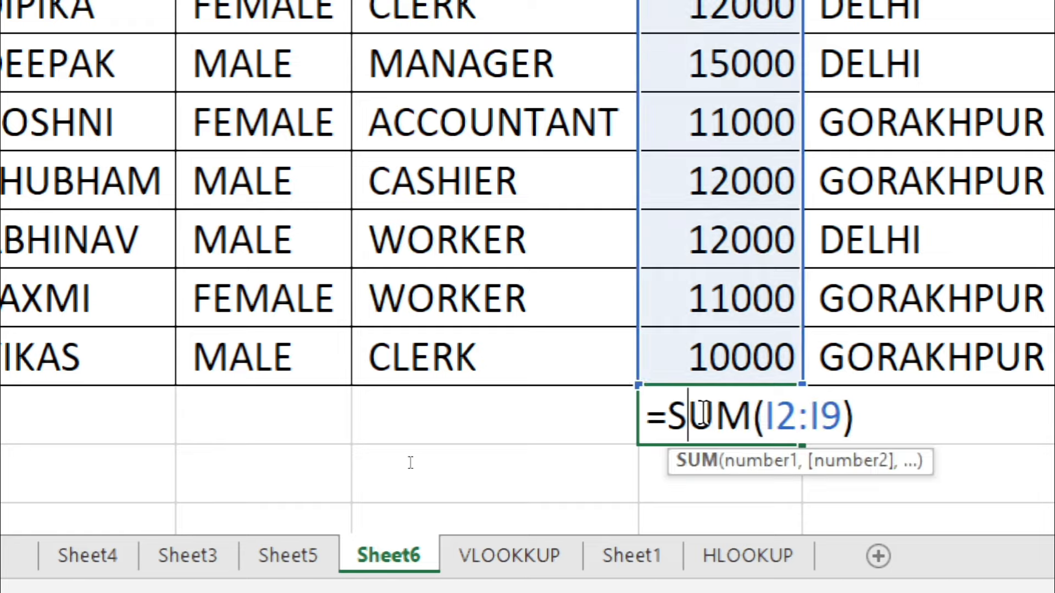
{"action": "left_click", "coordinate": [757, 291]}
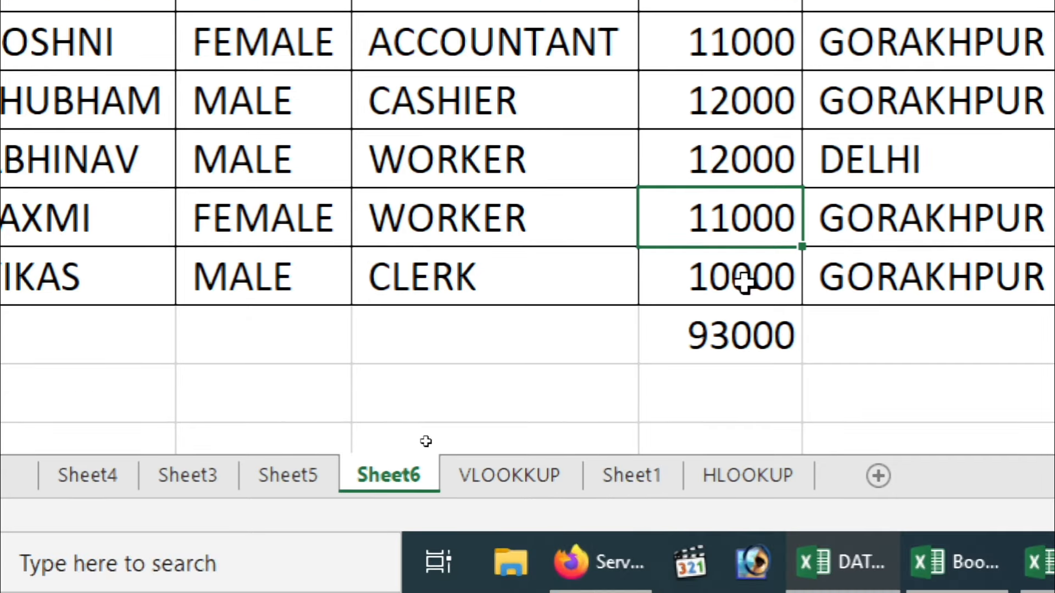
{"action": "left_click", "coordinate": [703, 326]}
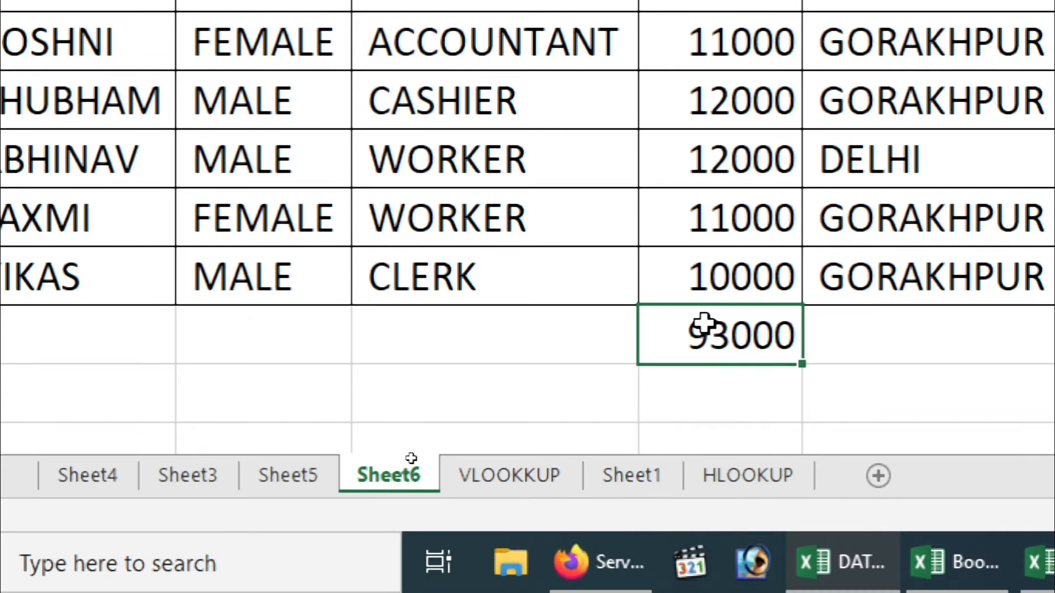
{"action": "double_click", "coordinate": [704, 325]}
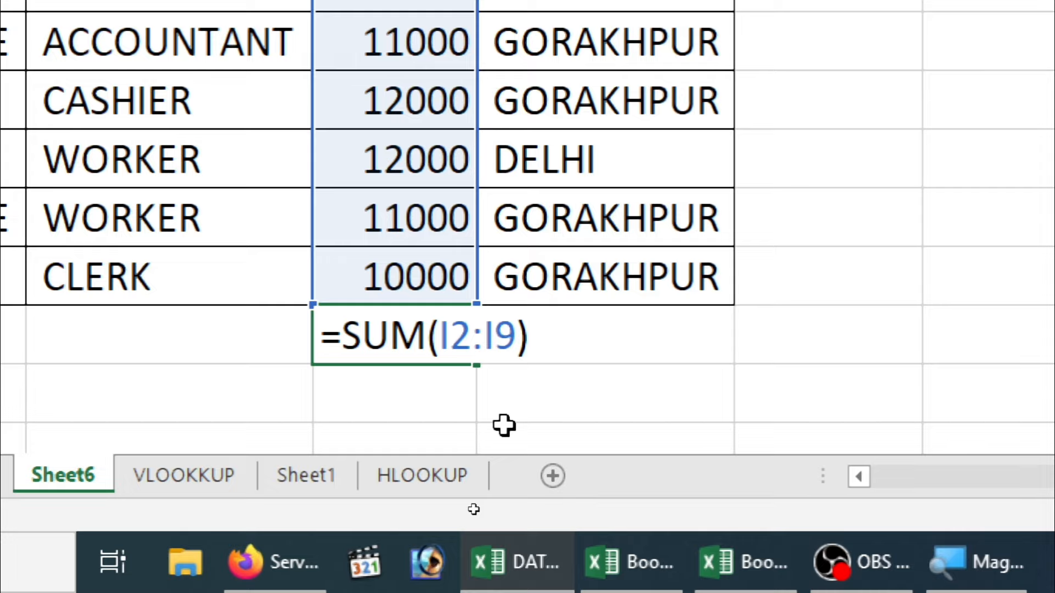
{"action": "key", "text": "Return"}
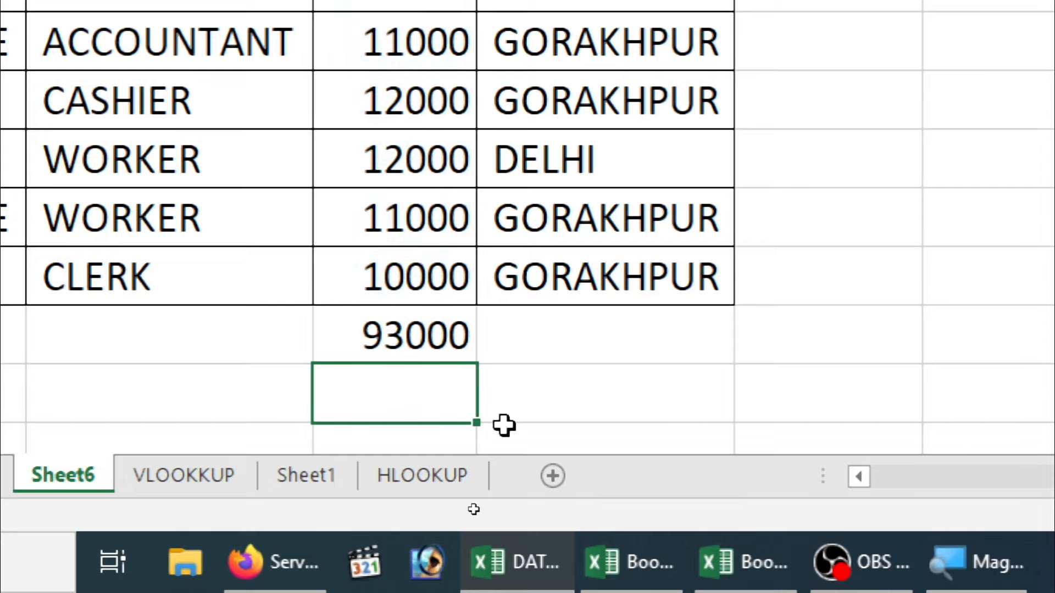
{"action": "key", "text": "Up"}
{"action": "key", "text": "Up"}
{"action": "key", "text": "Up"}
{"action": "key", "text": "Up"}
{"action": "key", "text": "Up"}
{"action": "key", "text": "Up"}
{"action": "key", "text": "Up"}
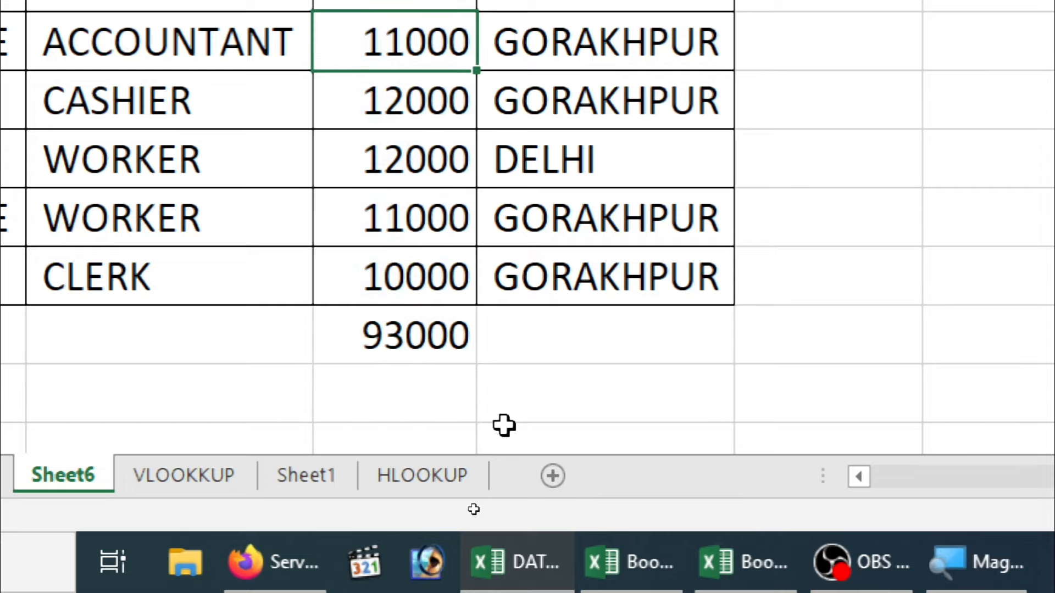
{"action": "key", "text": "Up"}
{"action": "key", "text": "Up"}
{"action": "key", "text": "Down"}
{"action": "key", "text": "Down"}
{"action": "key", "text": "Down"}
{"action": "key", "text": "Down"}
{"action": "key", "text": "Down"}
{"action": "key", "text": "Down"}
{"action": "key", "text": "Down"}
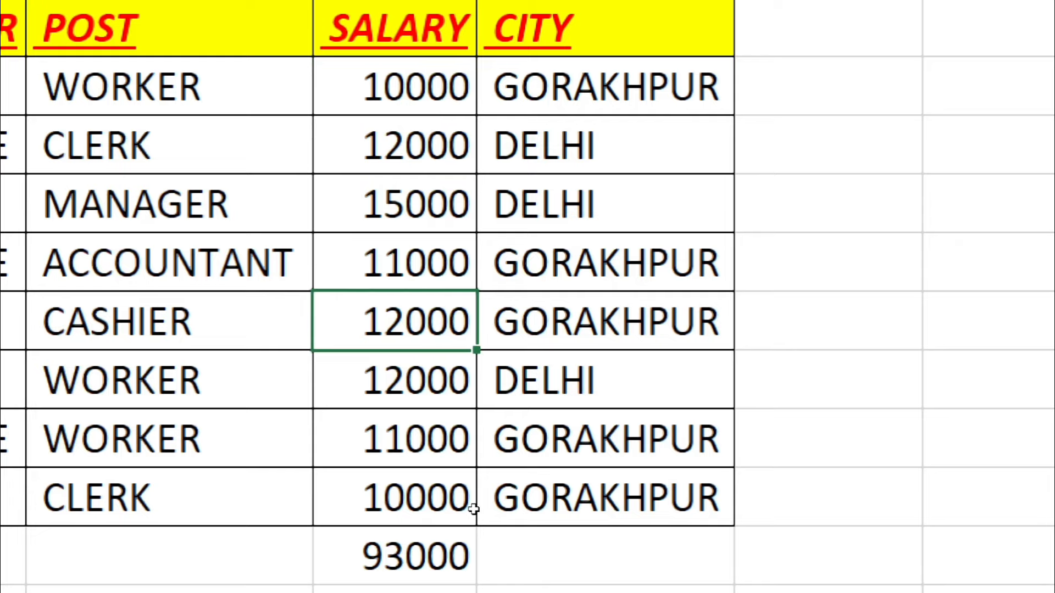
{"action": "key", "text": "Down"}
{"action": "key", "text": "Down"}
{"action": "key", "text": "Down"}
{"action": "key", "text": "Up"}
{"action": "key", "text": "Up"}
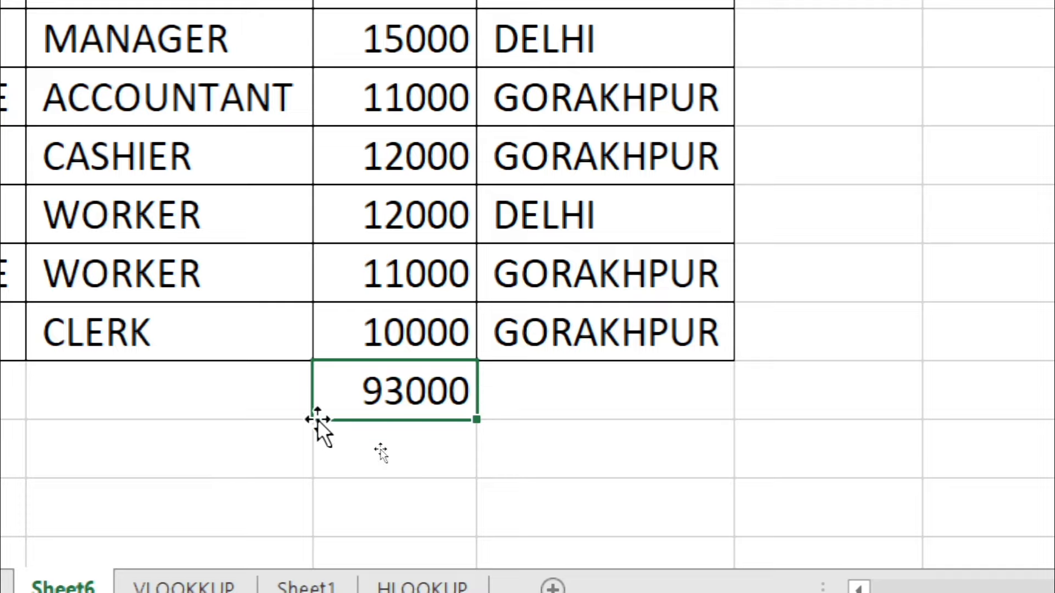
{"action": "key", "text": "F2"}
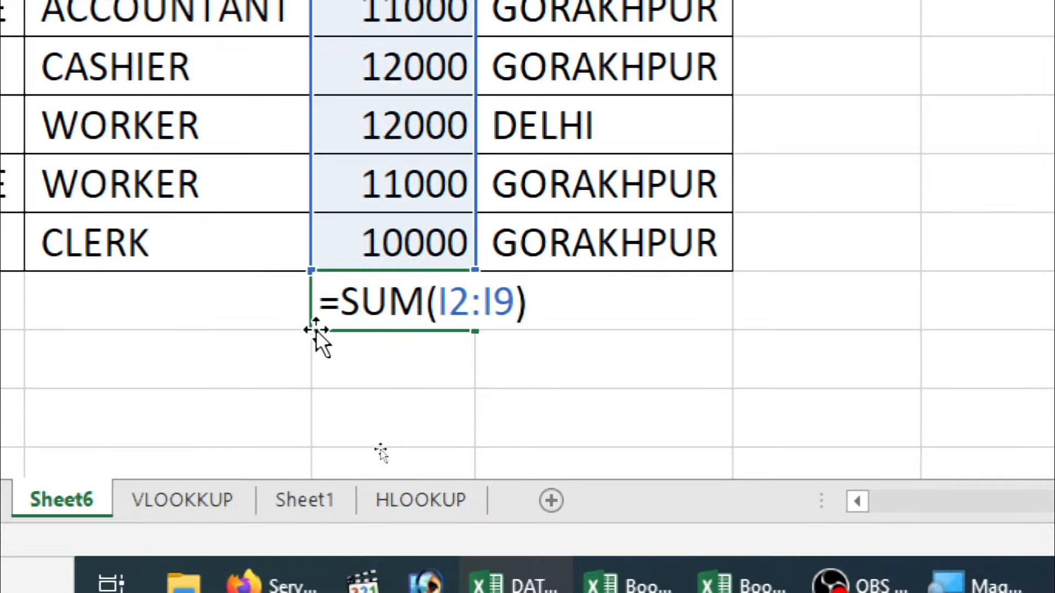
{"action": "key", "text": "Escape"}
{"action": "key", "text": "Down"}
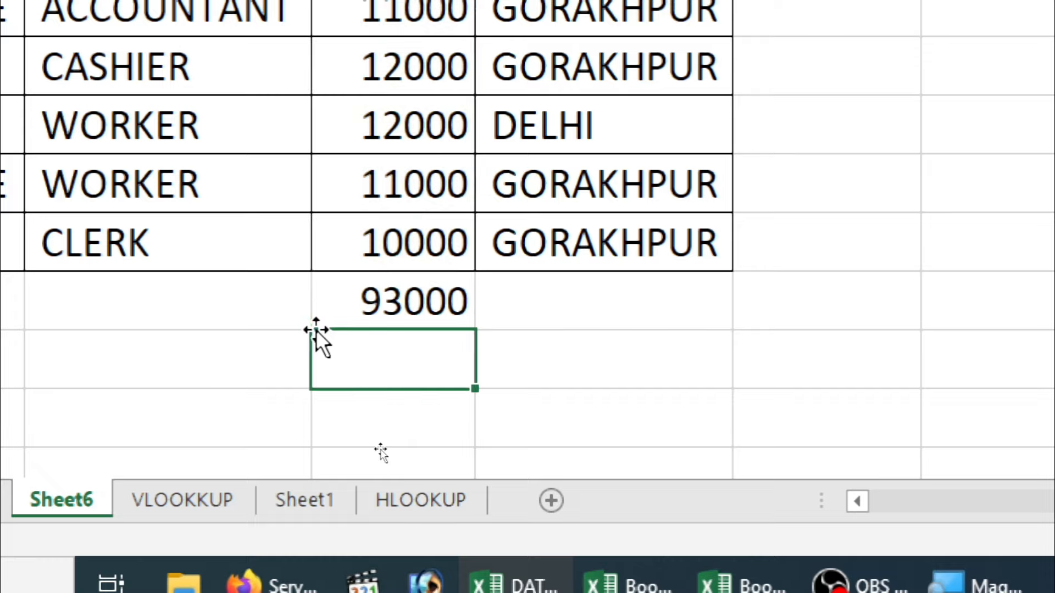
{"action": "key", "text": "Up"}
{"action": "key", "text": "ctrl+Up"}
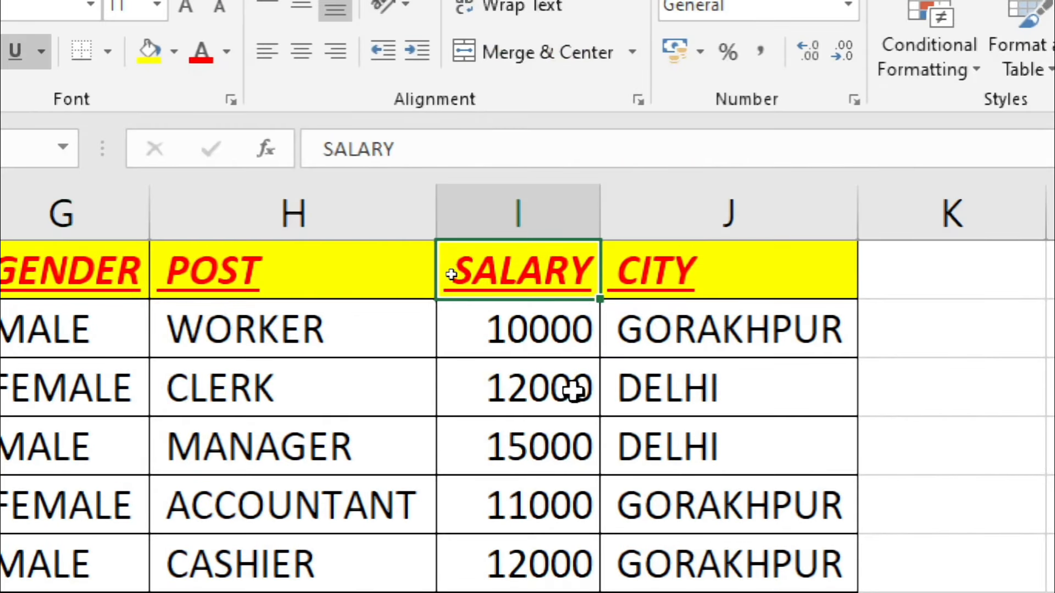
{"action": "left_click", "coordinate": [269, 304]}
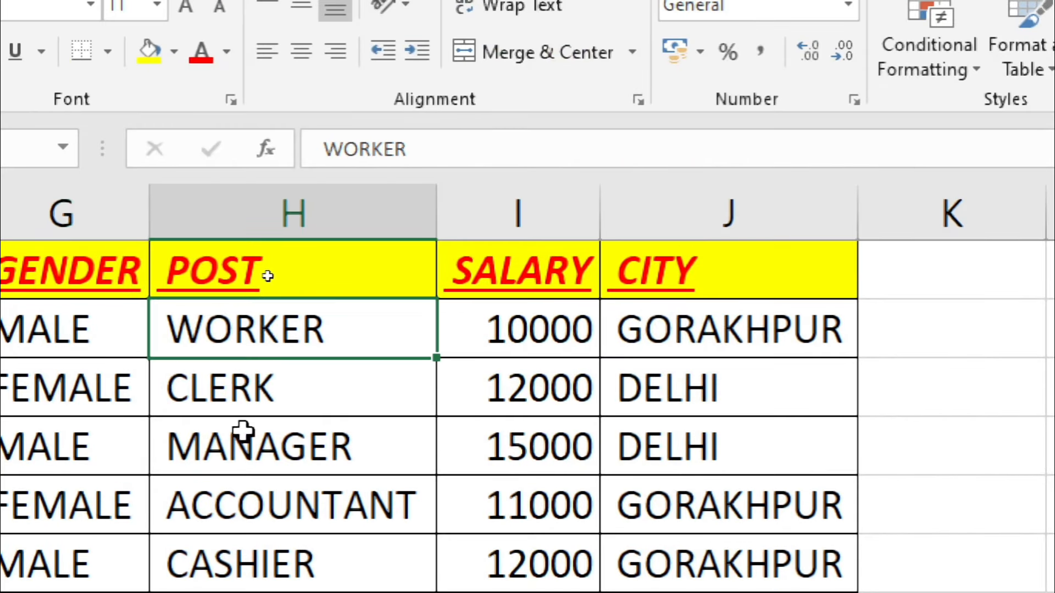
{"action": "left_click", "coordinate": [298, 279]}
{"action": "right_click", "coordinate": [299, 281]}
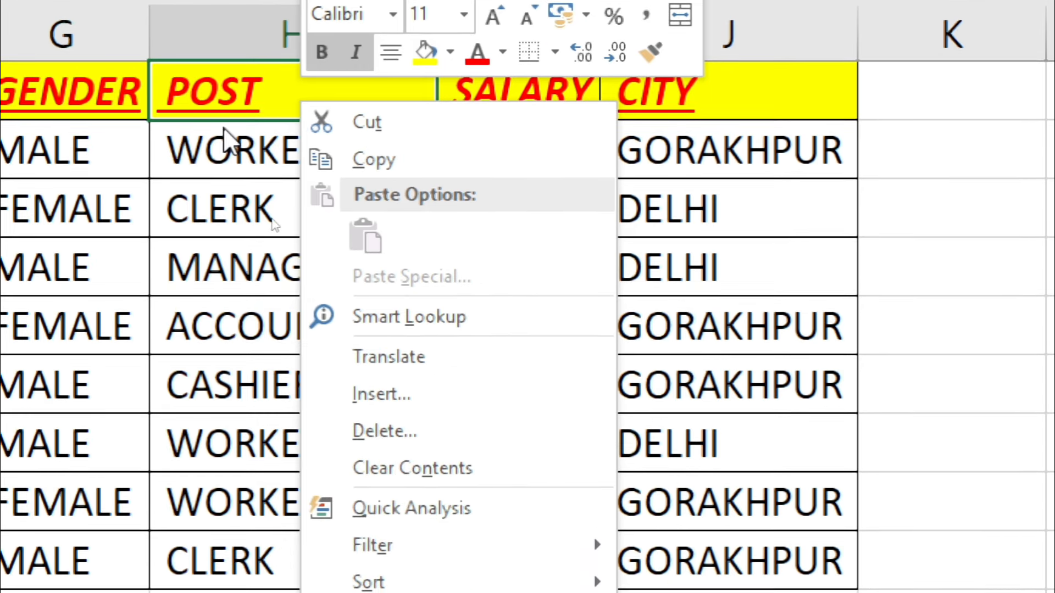
{"action": "left_click", "coordinate": [223, 201]}
{"action": "left_click", "coordinate": [236, 159]}
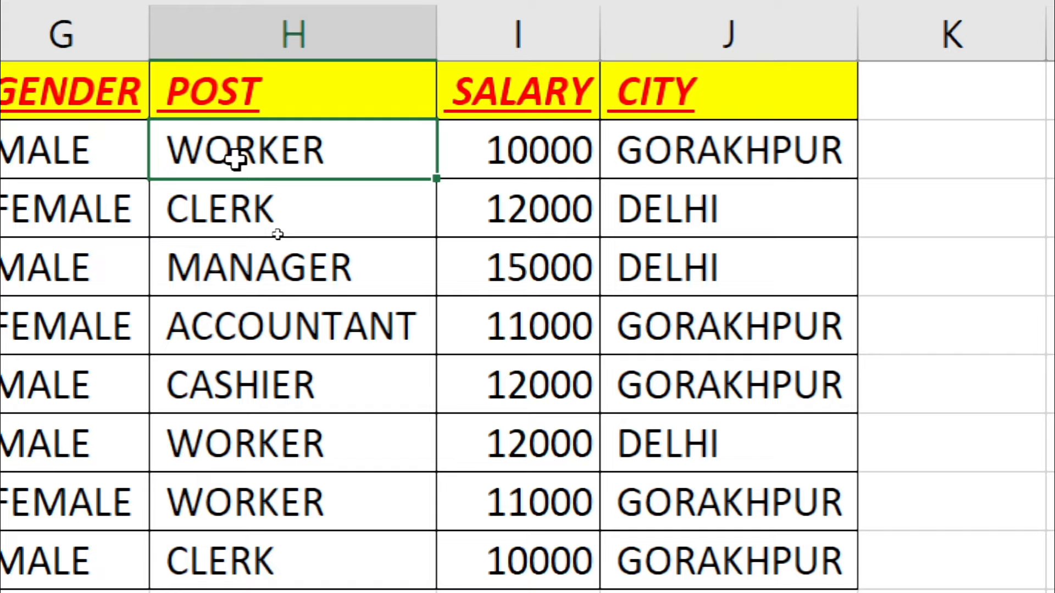
{"action": "key", "text": "shift+F10"}
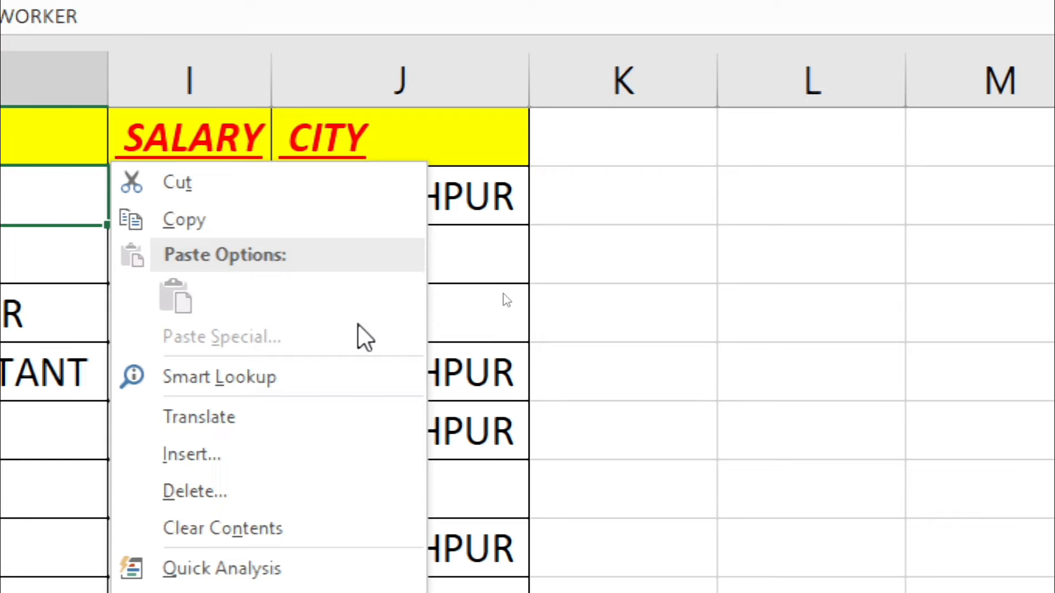
{"action": "key", "text": "Escape"}
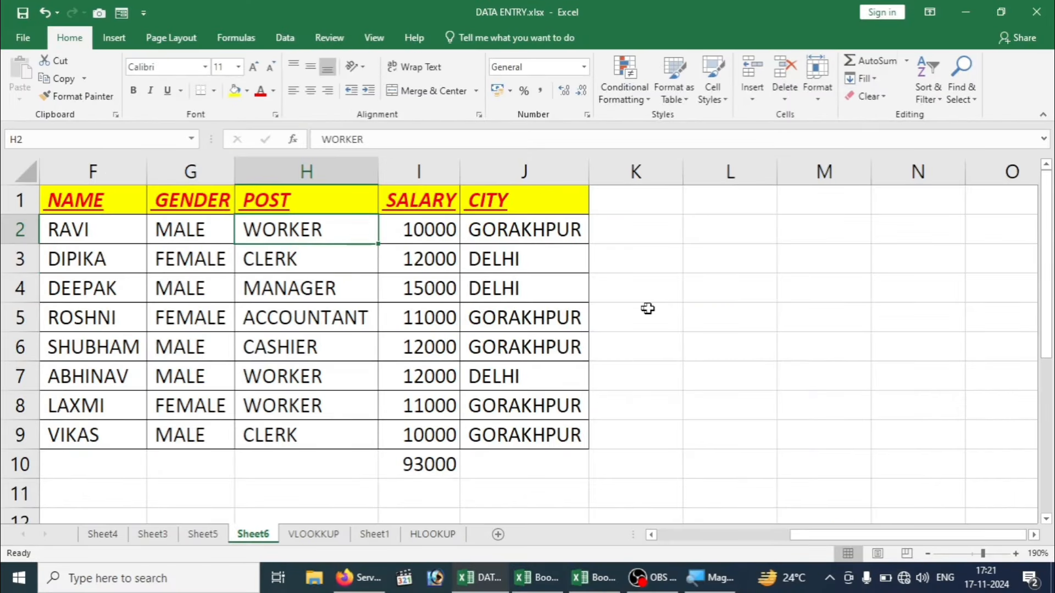
Step: Enter complte, travalar and gud into L4, L5 and L6, then select L4:L6
{"action": "left_click", "coordinate": [671, 310]}
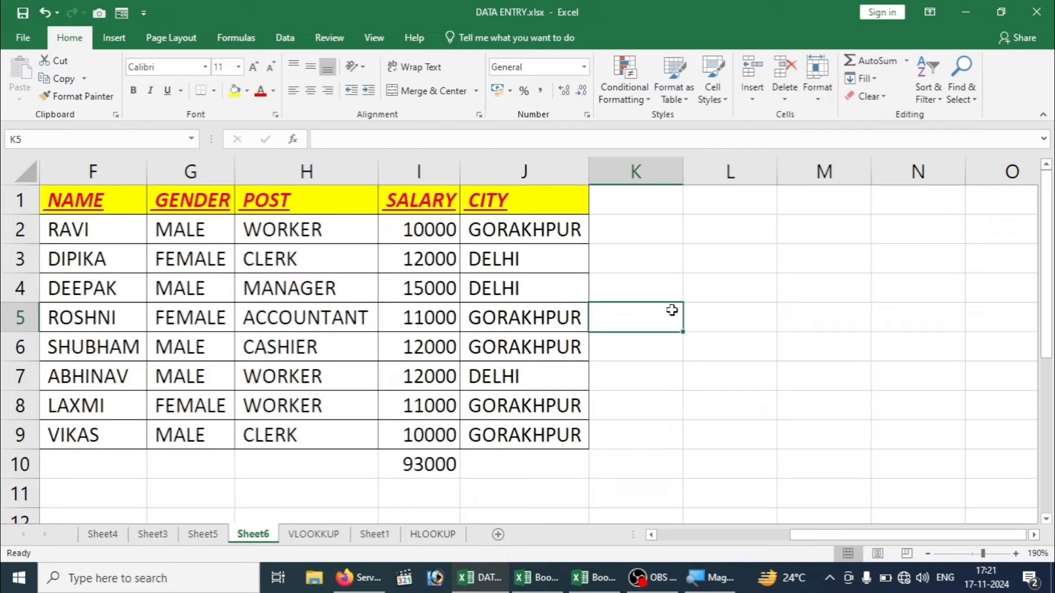
{"action": "left_click", "coordinate": [811, 283]}
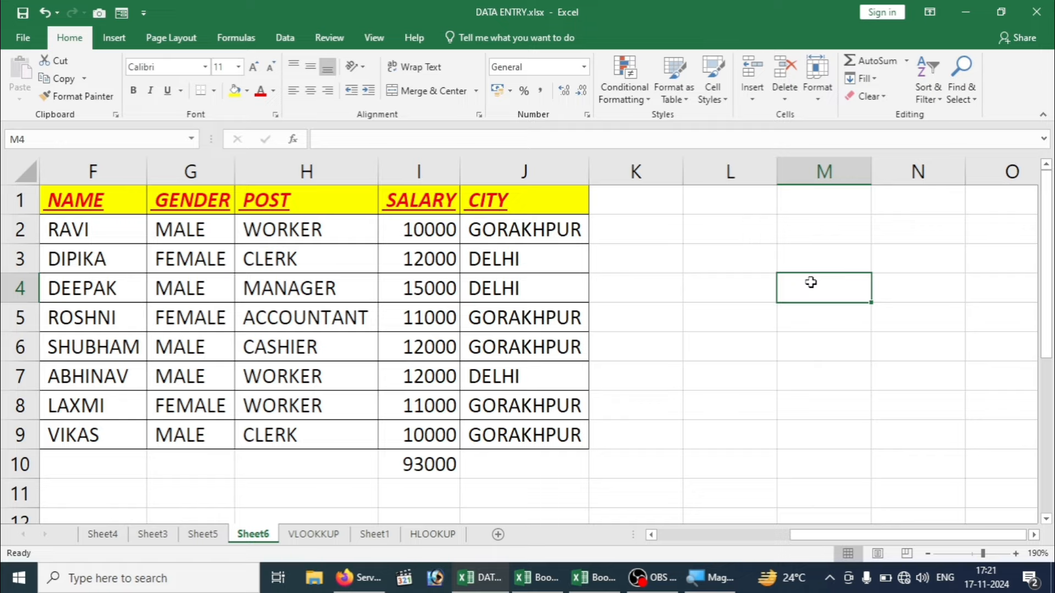
{"action": "left_click", "coordinate": [772, 276]}
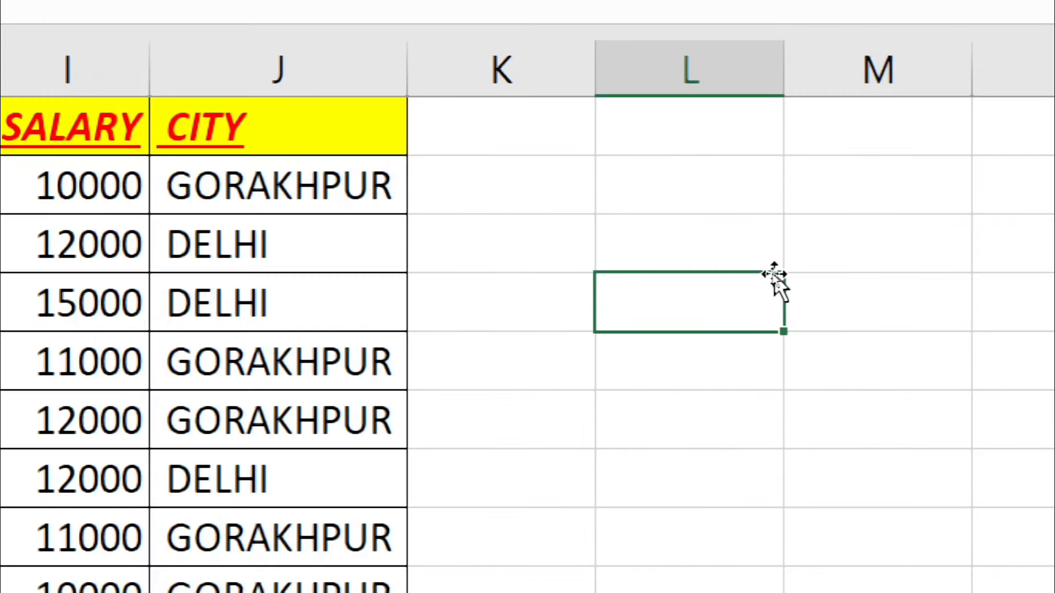
{"action": "double_click", "coordinate": [772, 277]}
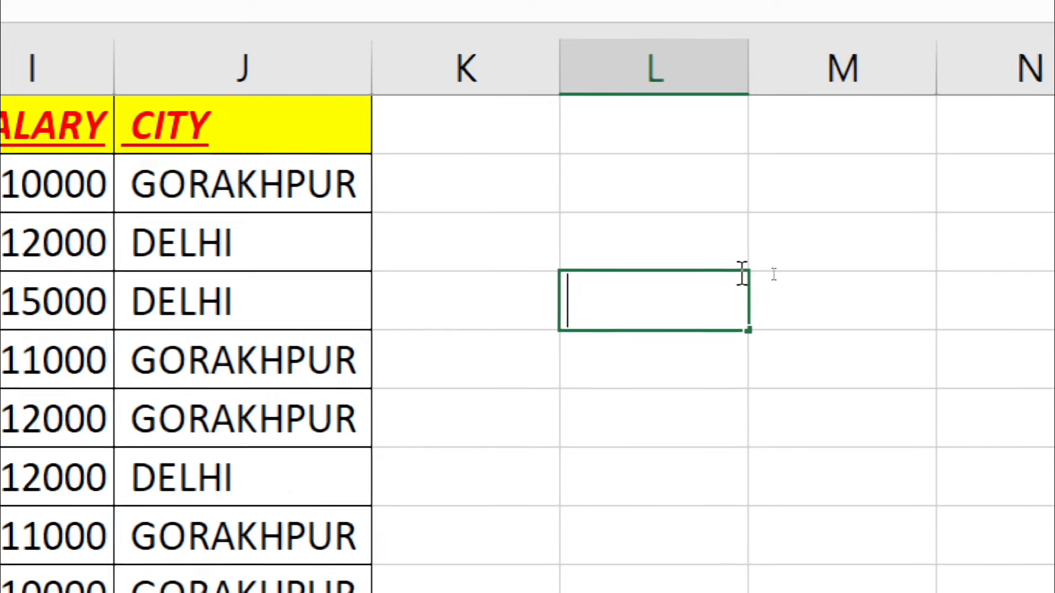
{"action": "type", "text": "complt"}
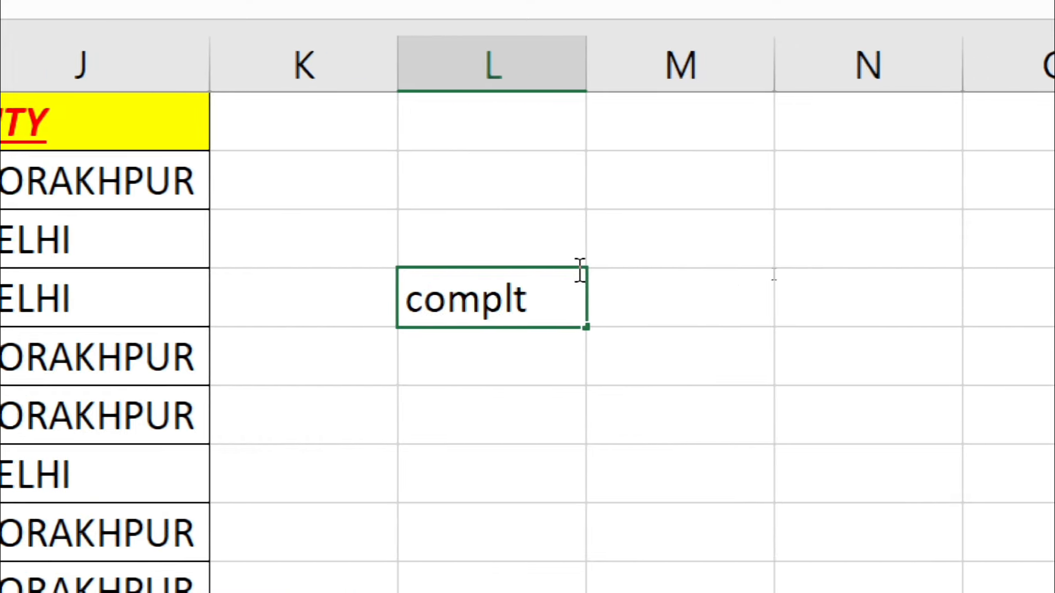
{"action": "type", "text": "e"}
{"action": "key", "text": "Return"}
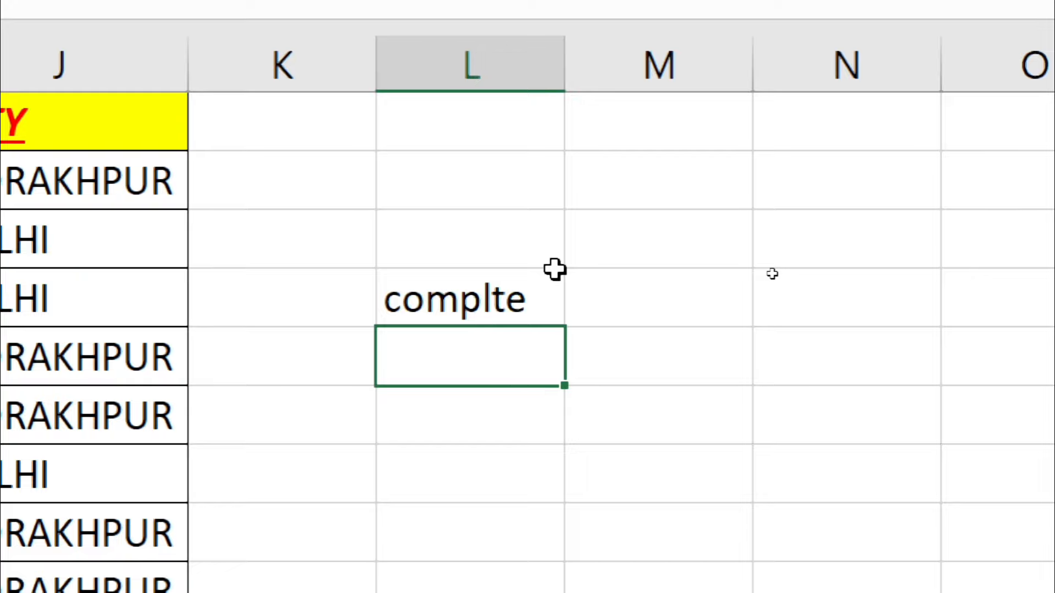
{"action": "type", "text": "traval"}
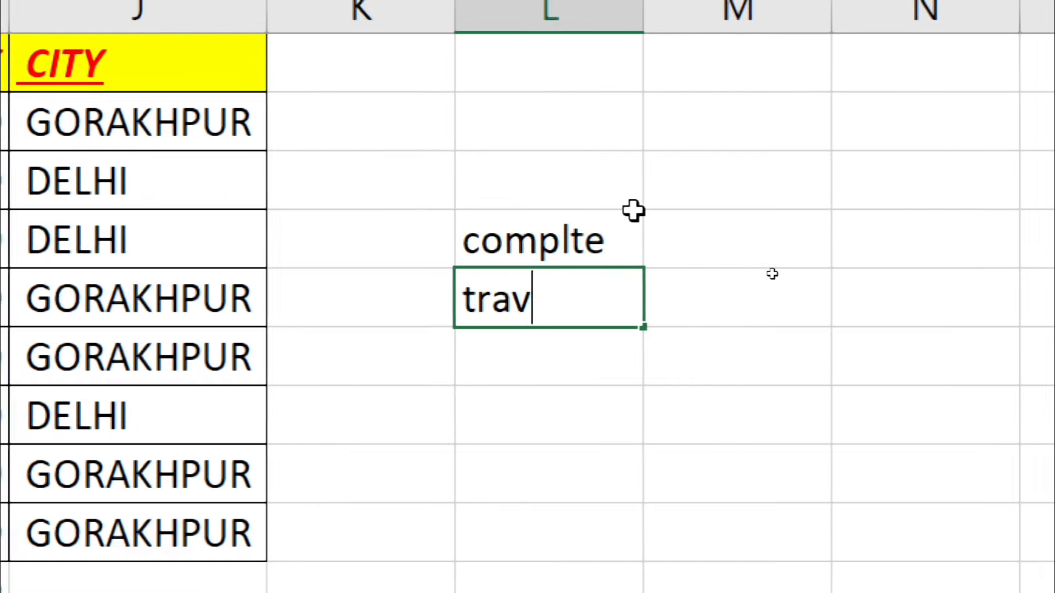
{"action": "type", "text": "ar"}
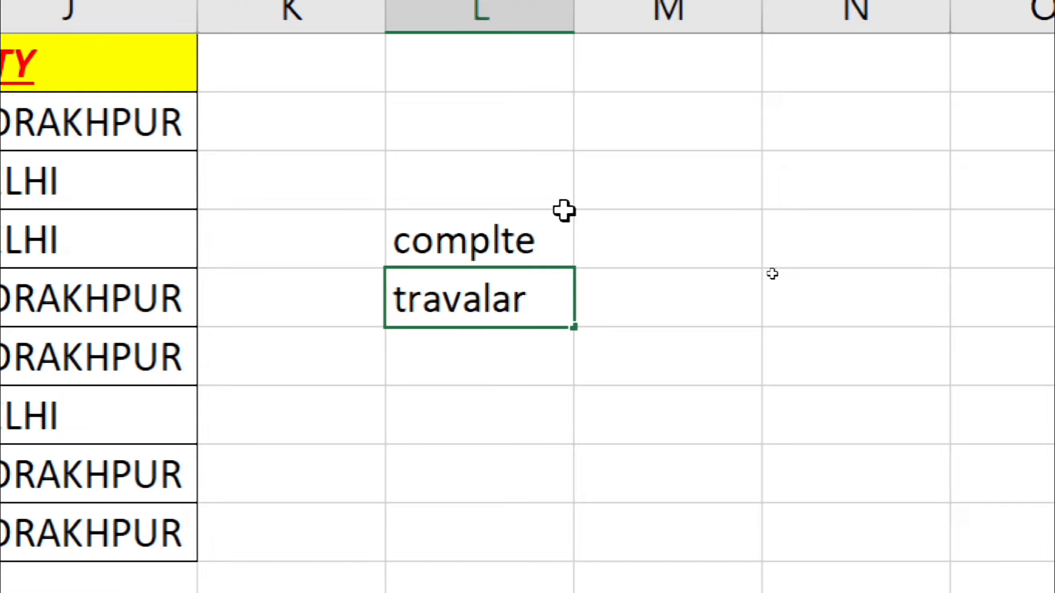
{"action": "key", "text": "Return"}
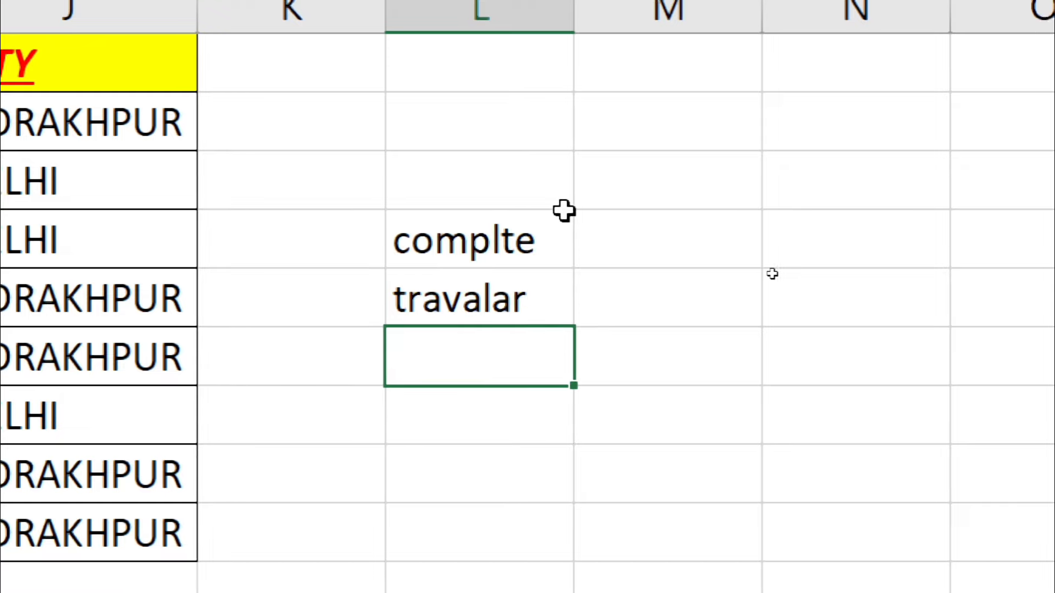
{"action": "type", "text": "gud"}
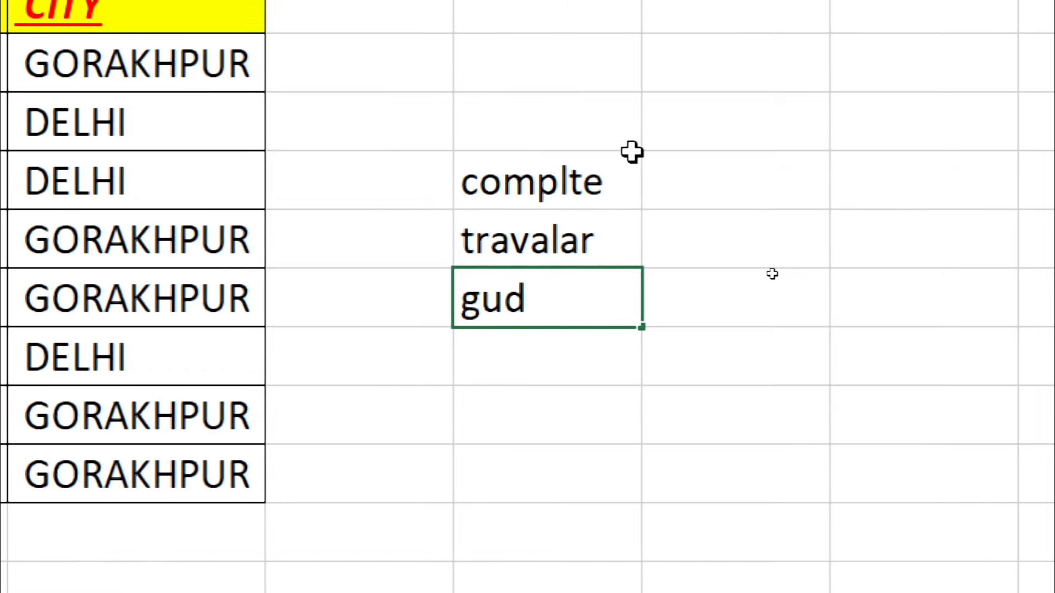
{"action": "key", "text": "Return"}
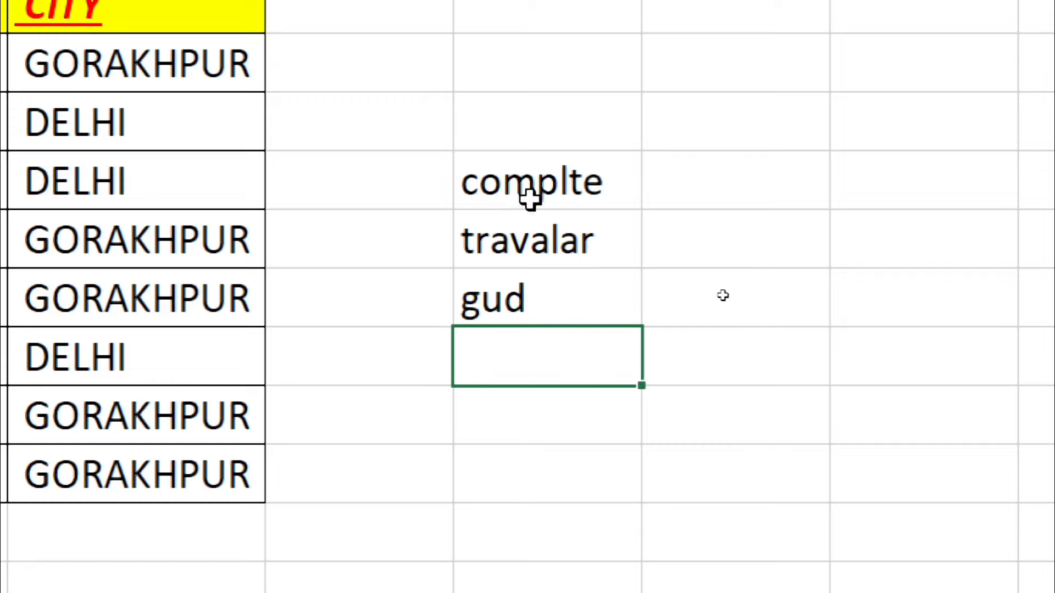
{"action": "left_click_drag", "start_coordinate": [536, 190], "coordinate": [522, 322]}
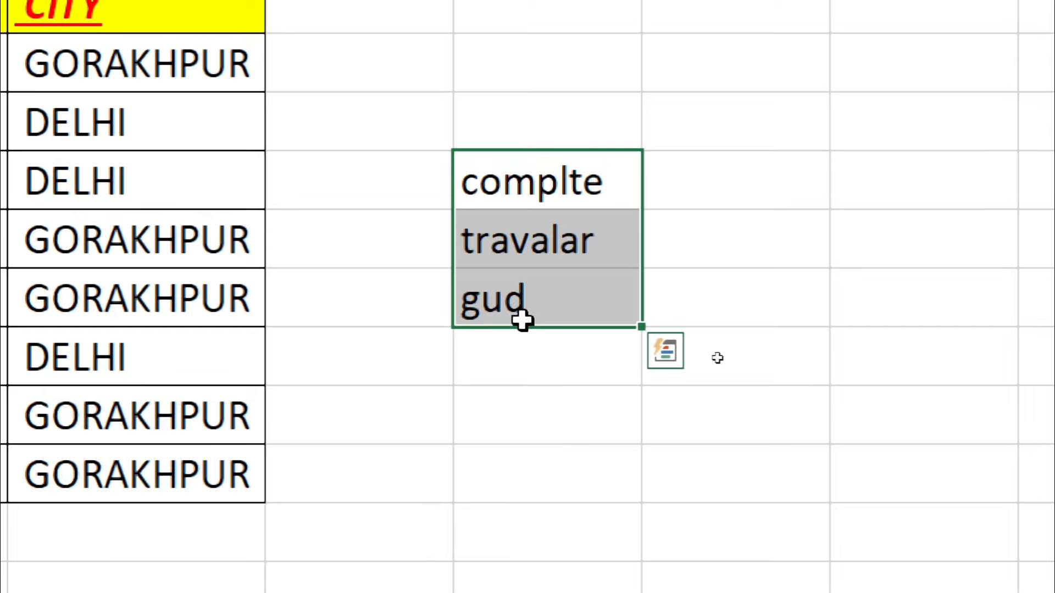
Step: Spell-check with F7, correcting complte to complete, travalar to traveller and gud to good
{"action": "key", "text": "F7"}
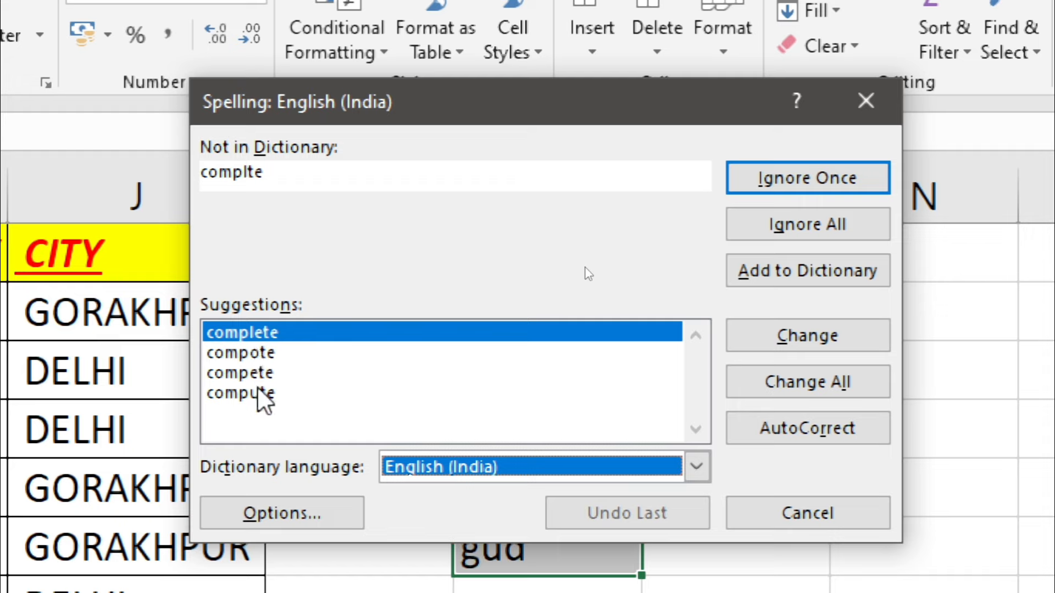
{"action": "left_click", "coordinate": [273, 331]}
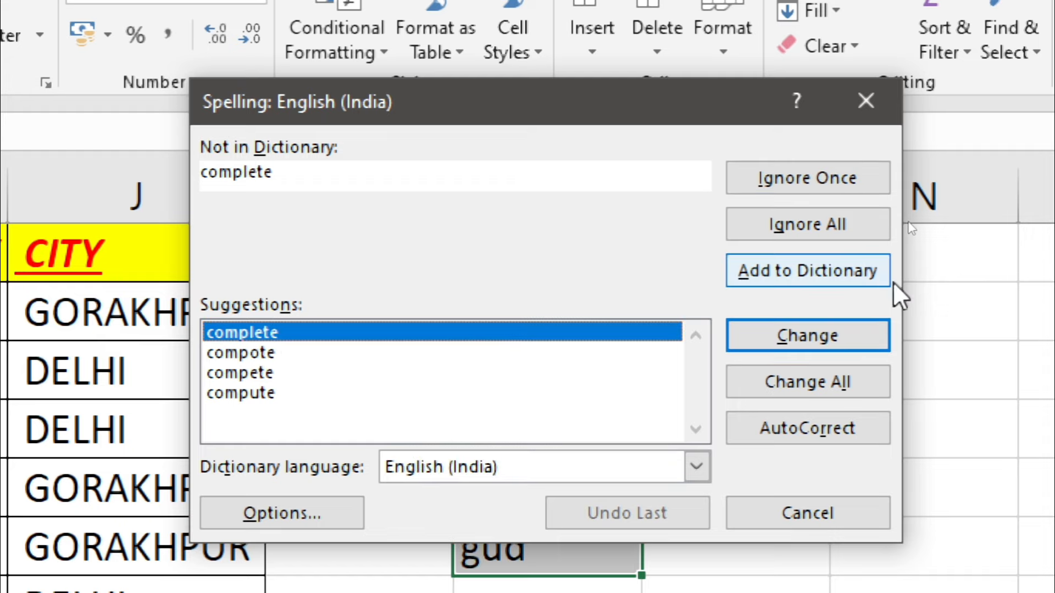
{"action": "left_click", "coordinate": [796, 335]}
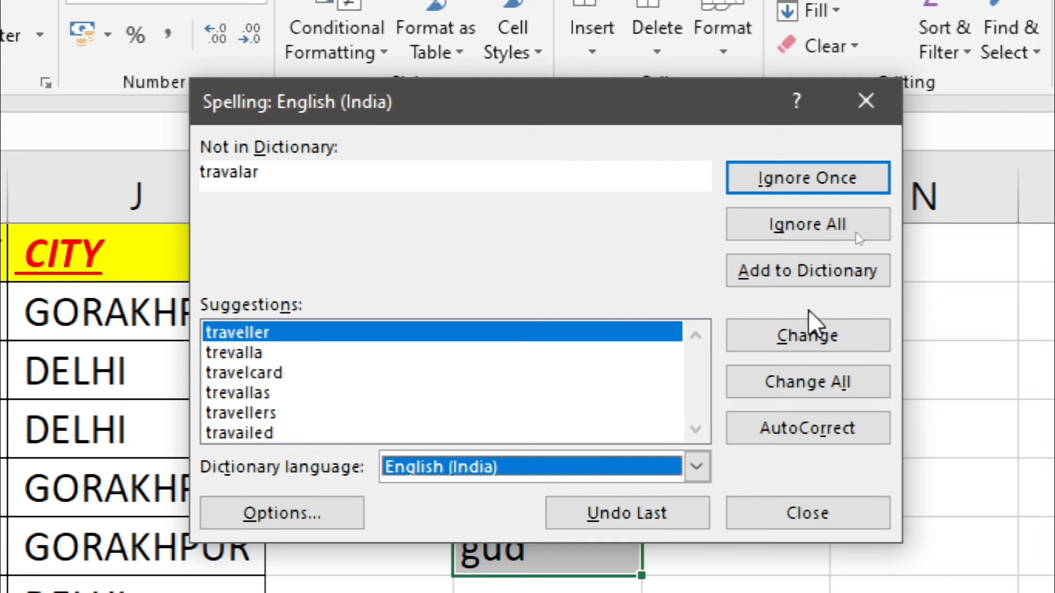
{"action": "left_click", "coordinate": [780, 337]}
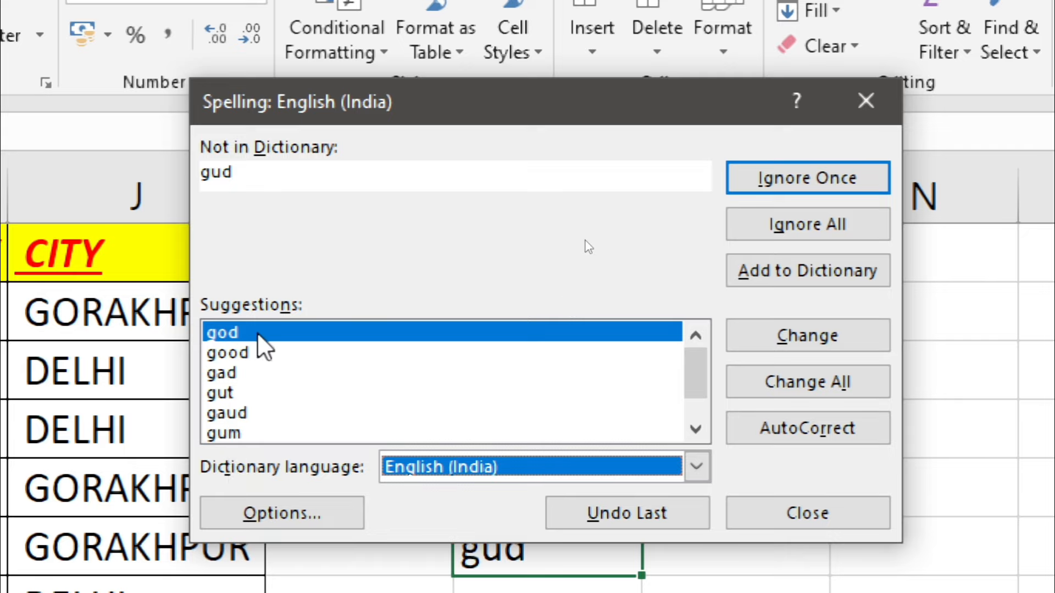
{"action": "left_click", "coordinate": [258, 354]}
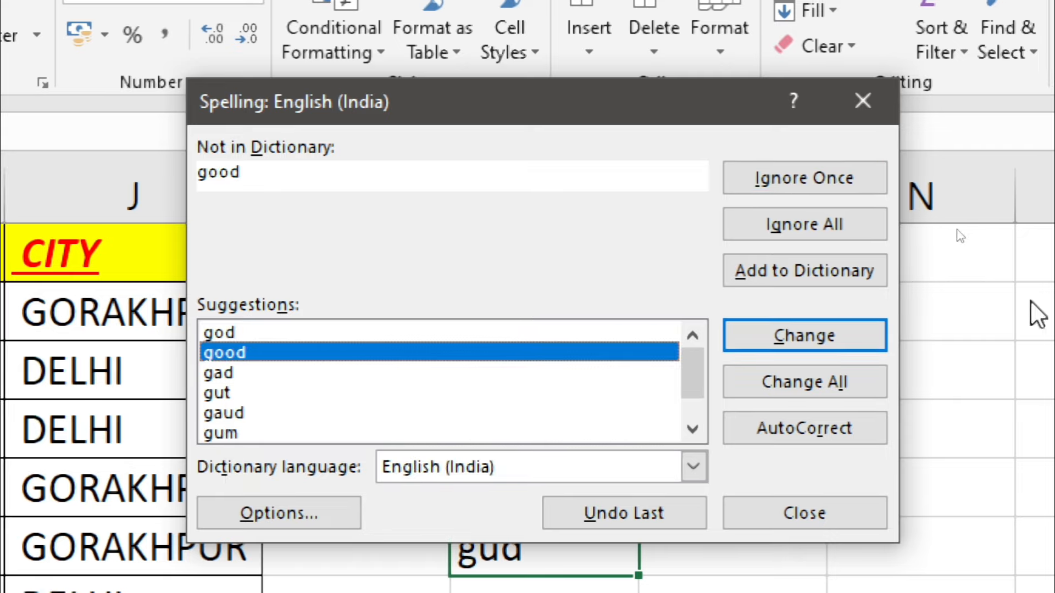
{"action": "left_click", "coordinate": [879, 335]}
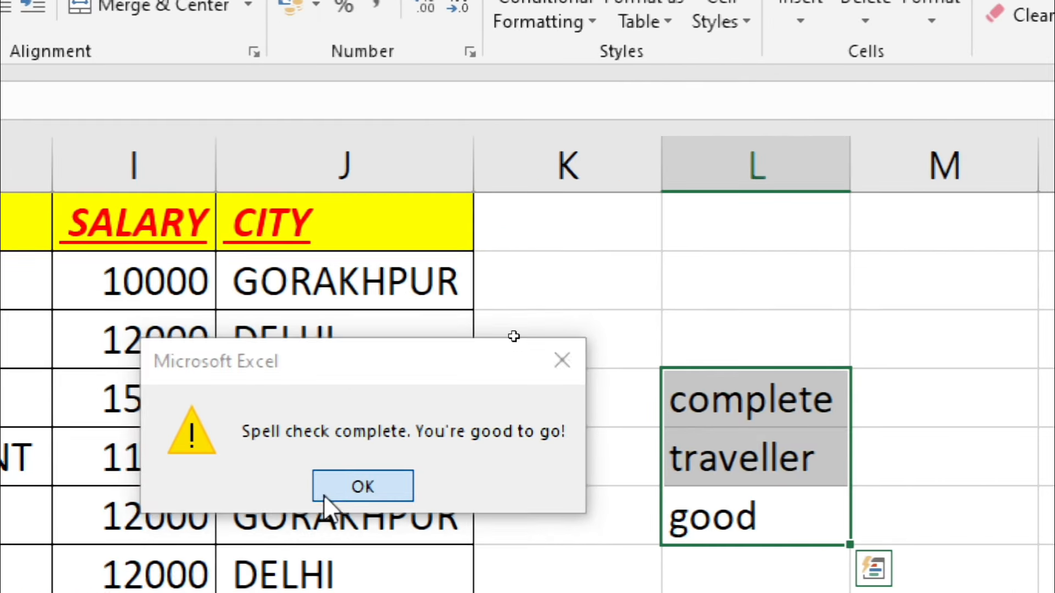
{"action": "left_click", "coordinate": [324, 495]}
{"action": "left_click", "coordinate": [733, 393]}
{"action": "key", "text": "Right"}
{"action": "key", "text": "Right"}
{"action": "key", "text": "Down"}
{"action": "key", "text": "Down"}
{"action": "key", "text": "Down"}
{"action": "left_click_drag", "start_coordinate": [390, 141], "coordinate": [351, 287]}
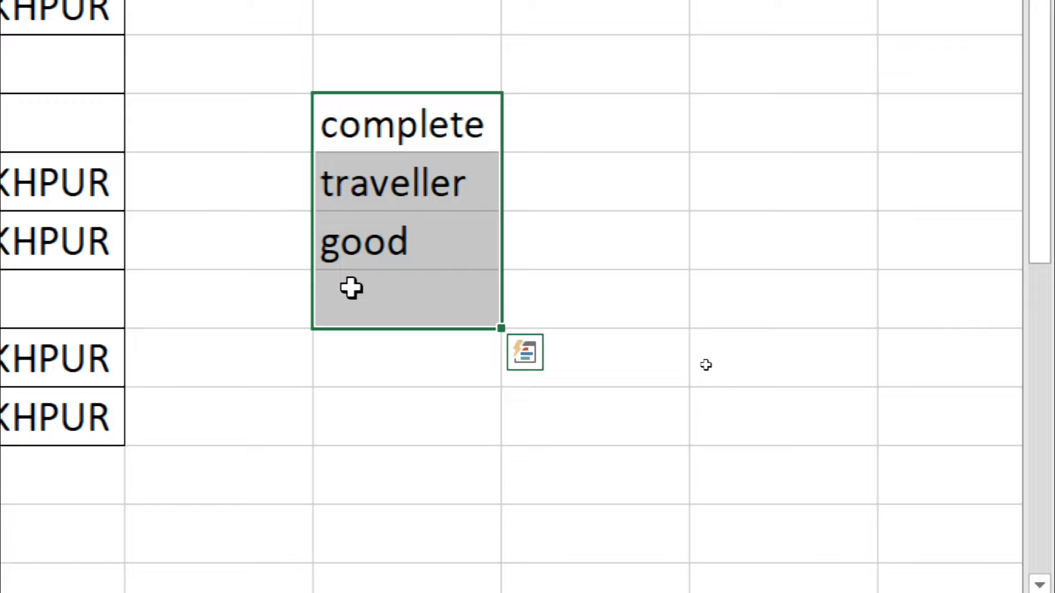
{"action": "left_click", "coordinate": [495, 219]}
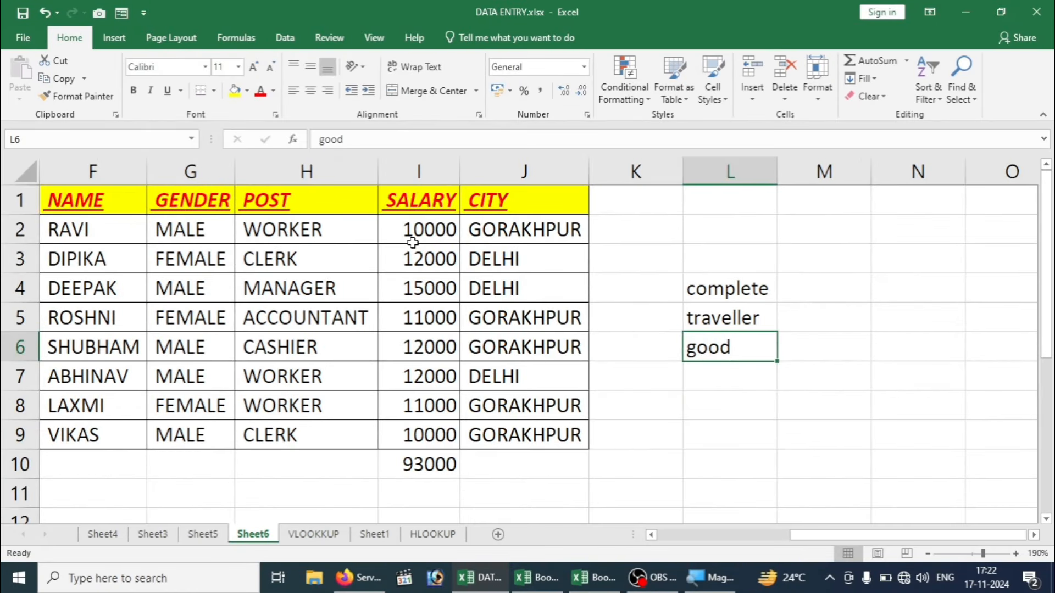
{"action": "left_click_drag", "start_coordinate": [410, 232], "coordinate": [421, 435]}
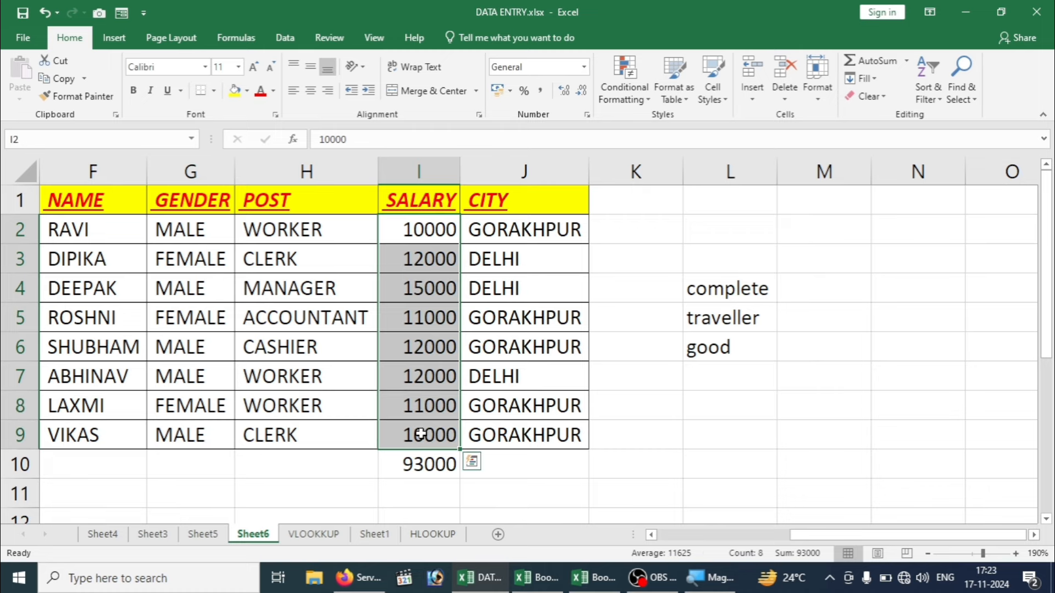
{"action": "left_click", "coordinate": [472, 461]}
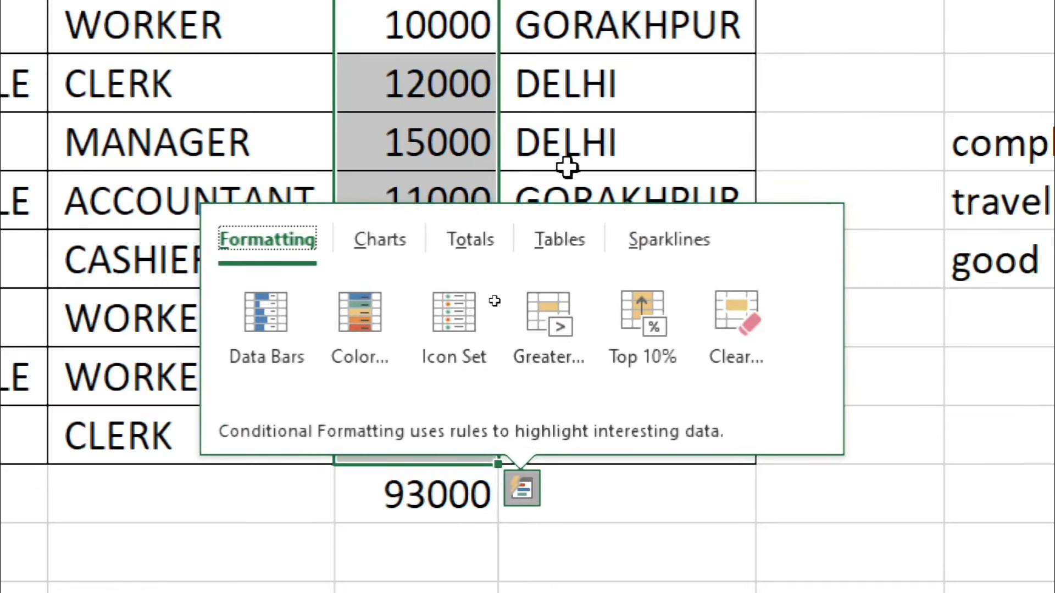
{"action": "key", "text": "Escape"}
{"action": "left_click", "coordinate": [511, 92]}
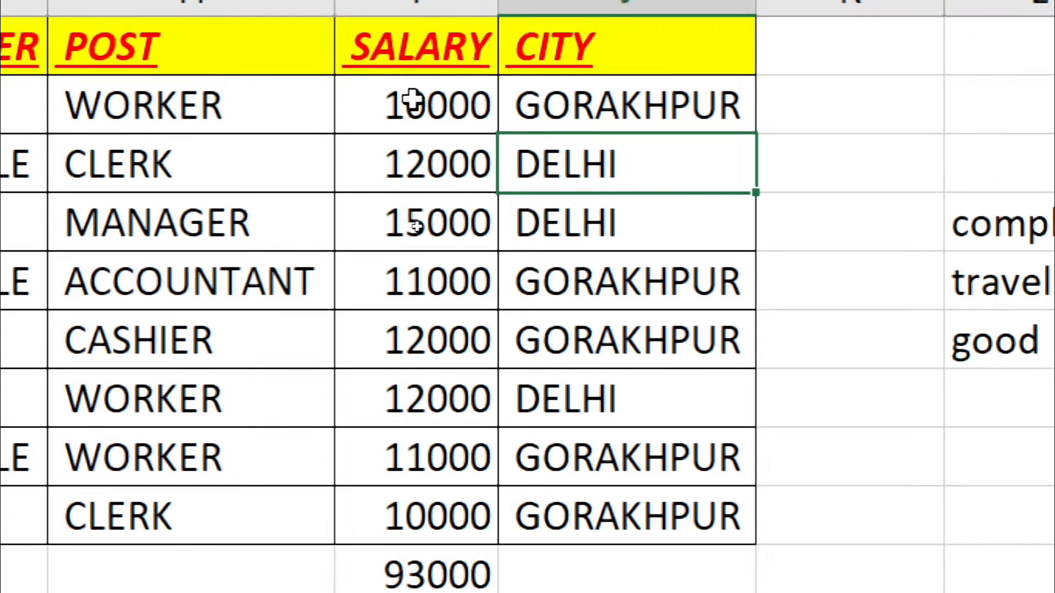
{"action": "left_click_drag", "start_coordinate": [420, 104], "coordinate": [434, 516]}
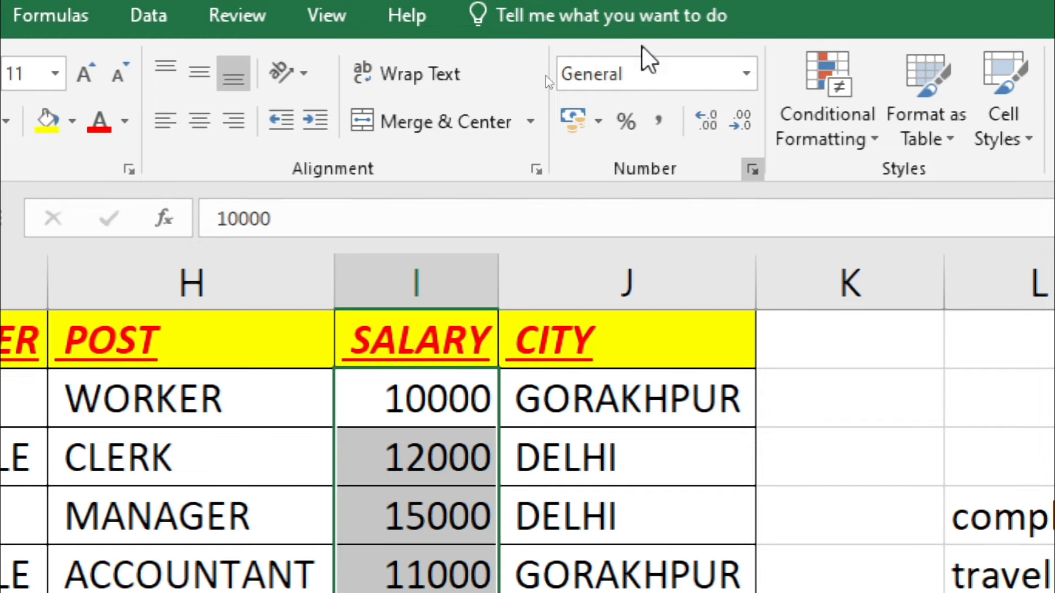
Step: Look at the Text number format in Format Cells, then close it without changes
{"action": "key", "text": "ctrl+1"}
{"action": "left_click", "coordinate": [671, 386]}
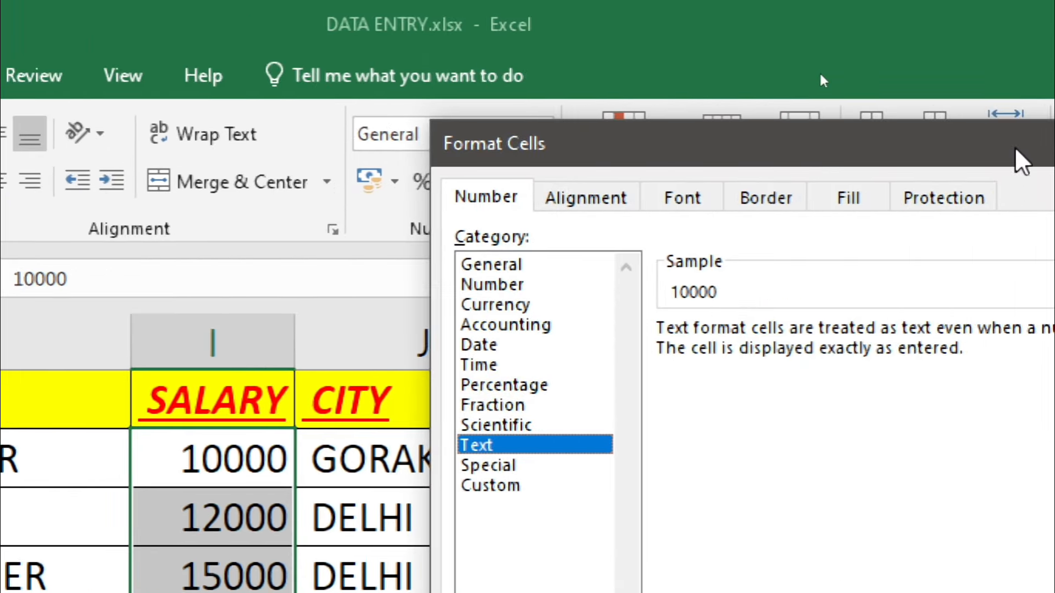
{"action": "left_click", "coordinate": [1033, 155]}
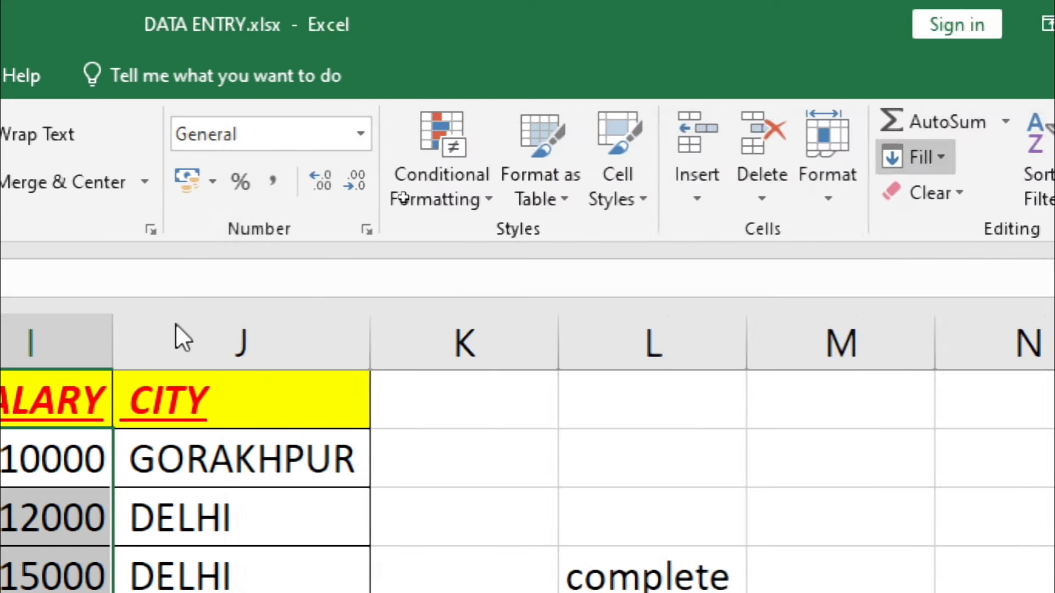
Step: Format the salaries and total in I2:I10 as ₹ Currency with 0 decimal places
{"action": "left_click", "coordinate": [237, 473]}
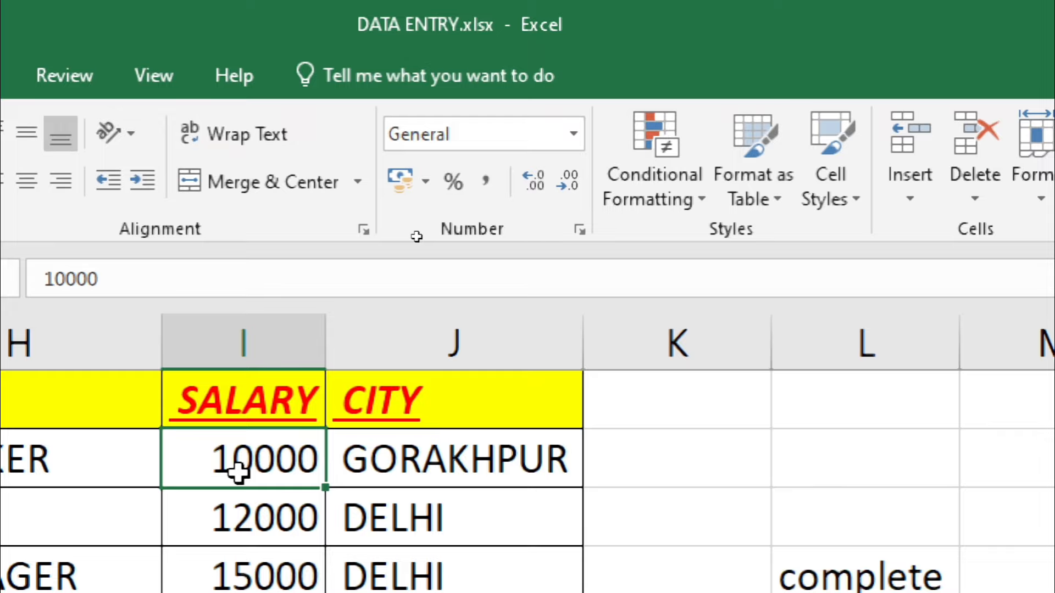
{"action": "key", "text": "ctrl+shift+Down"}
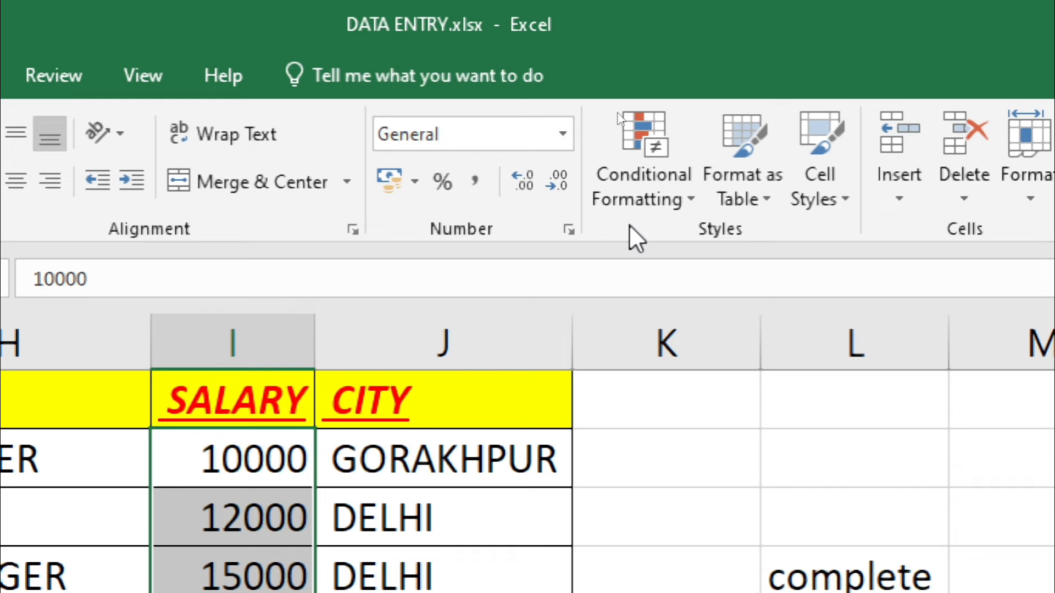
{"action": "key", "text": "ctrl+1"}
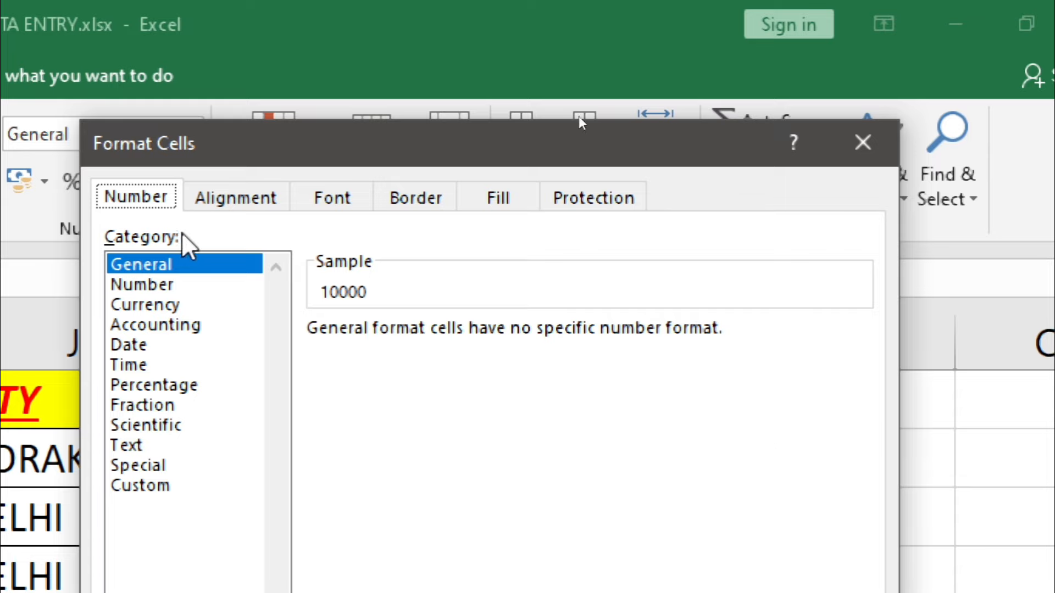
{"action": "left_click", "coordinate": [146, 283]}
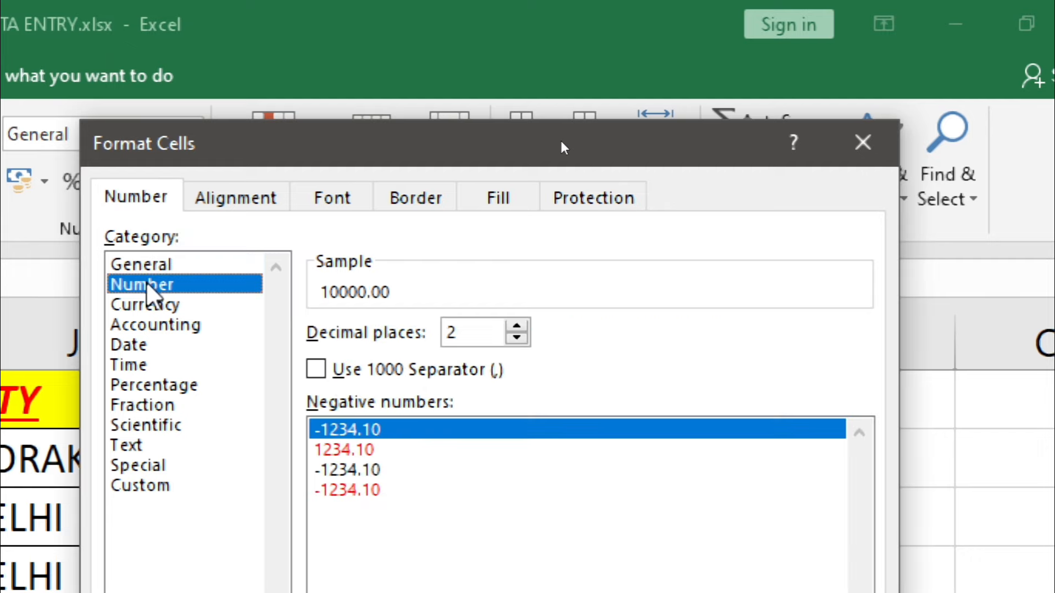
{"action": "left_click", "coordinate": [154, 309]}
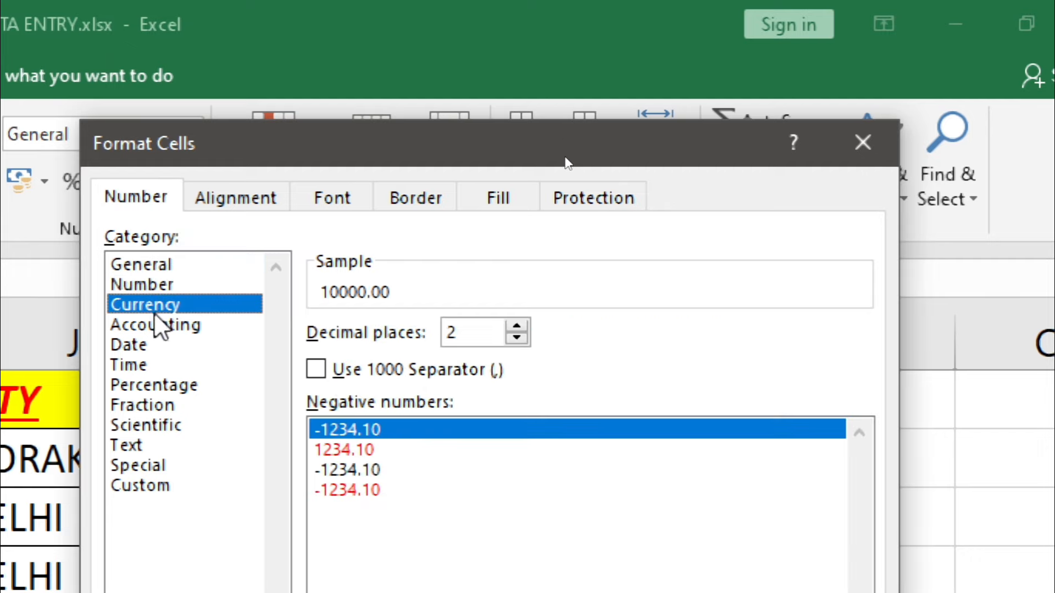
{"action": "double_click", "coordinate": [516, 338]}
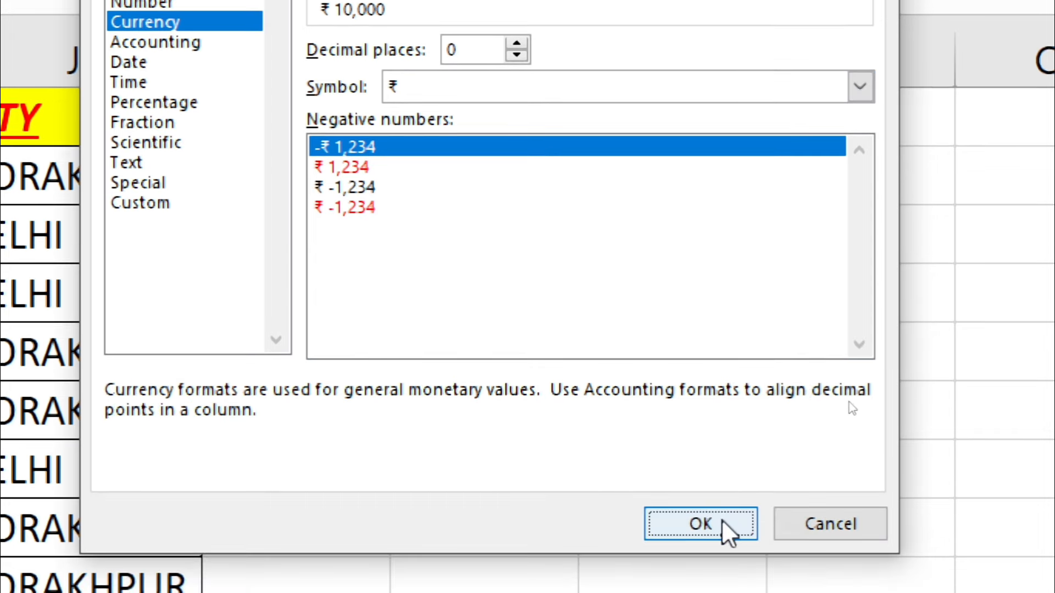
{"action": "left_click", "coordinate": [721, 519]}
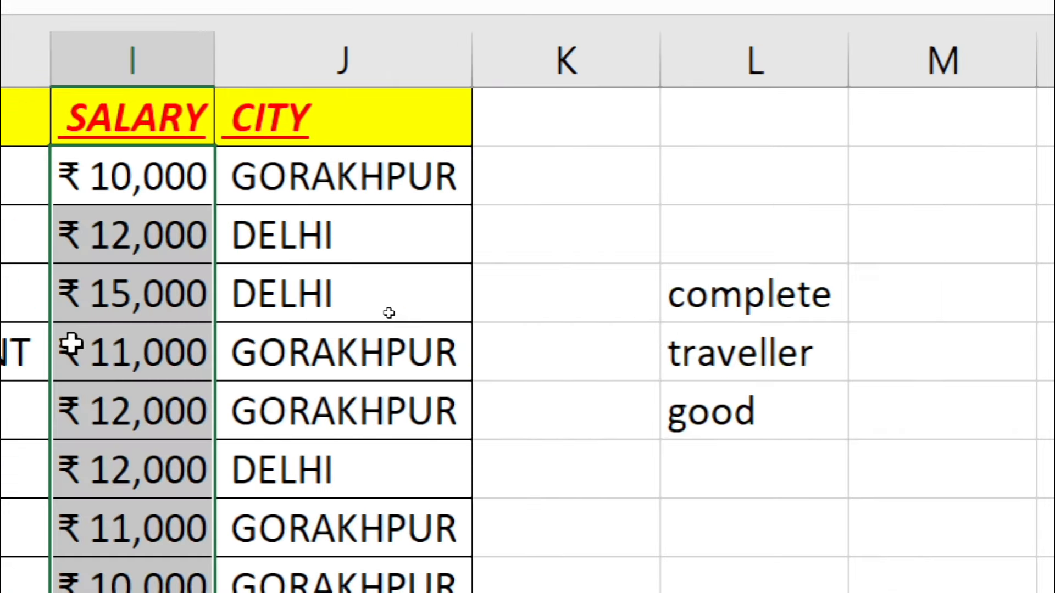
Step: Check the first salary's stored value along the first employee row, ending in column K
{"action": "left_click", "coordinate": [141, 175]}
{"action": "key", "text": "Left"}
{"action": "key", "text": "Left"}
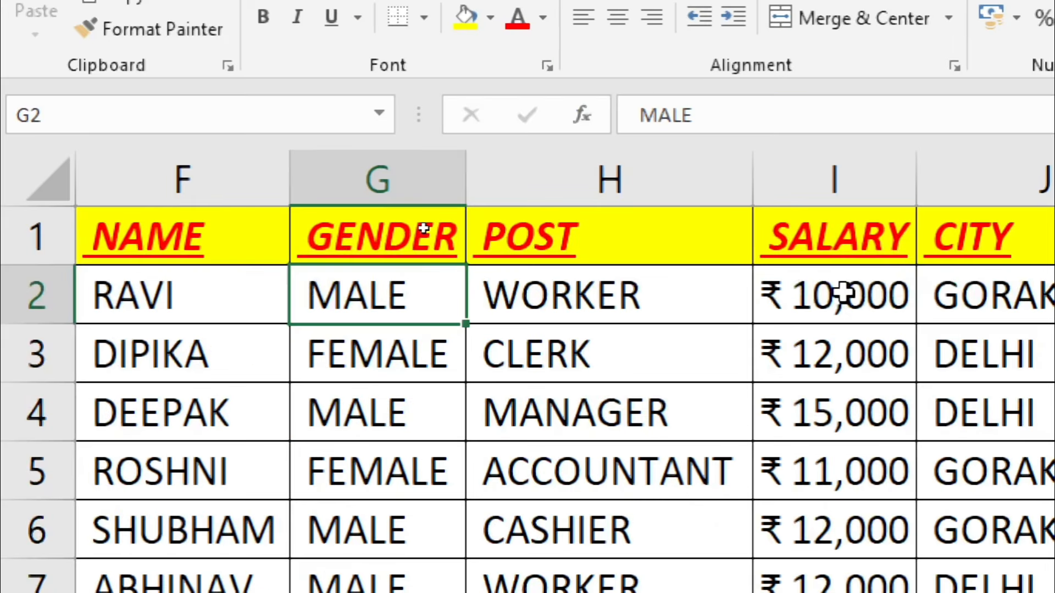
{"action": "key", "text": "Right"}
{"action": "key", "text": "Right"}
{"action": "key", "text": "Right"}
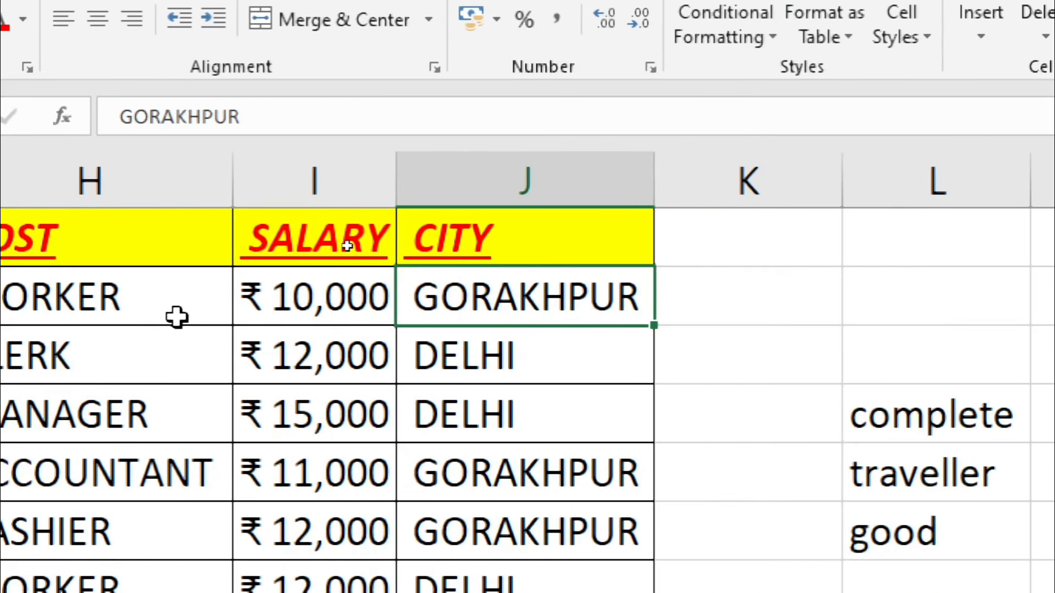
{"action": "left_click", "coordinate": [316, 296]}
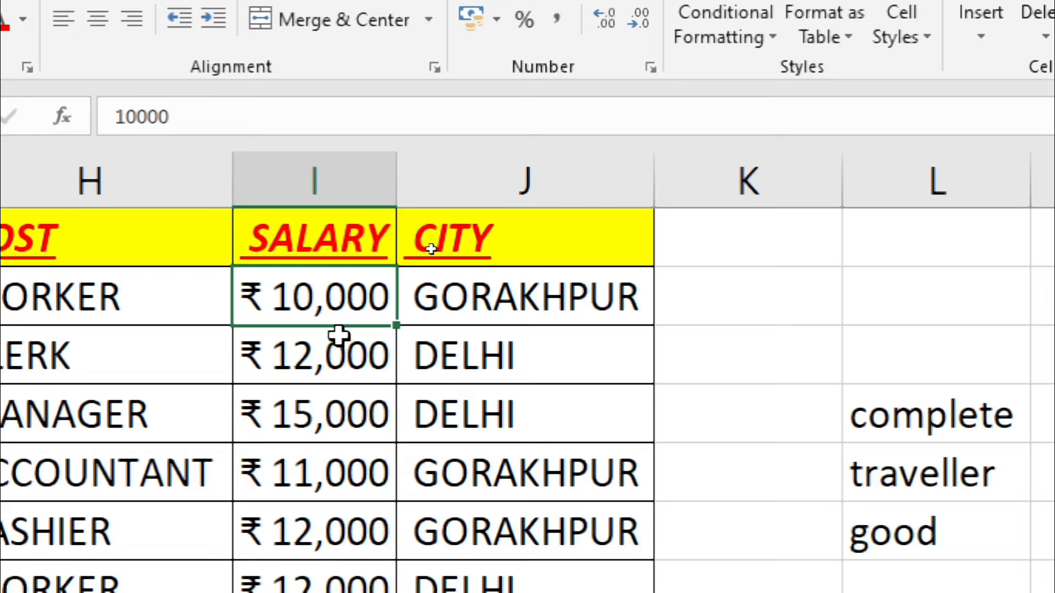
{"action": "key", "text": "Right"}
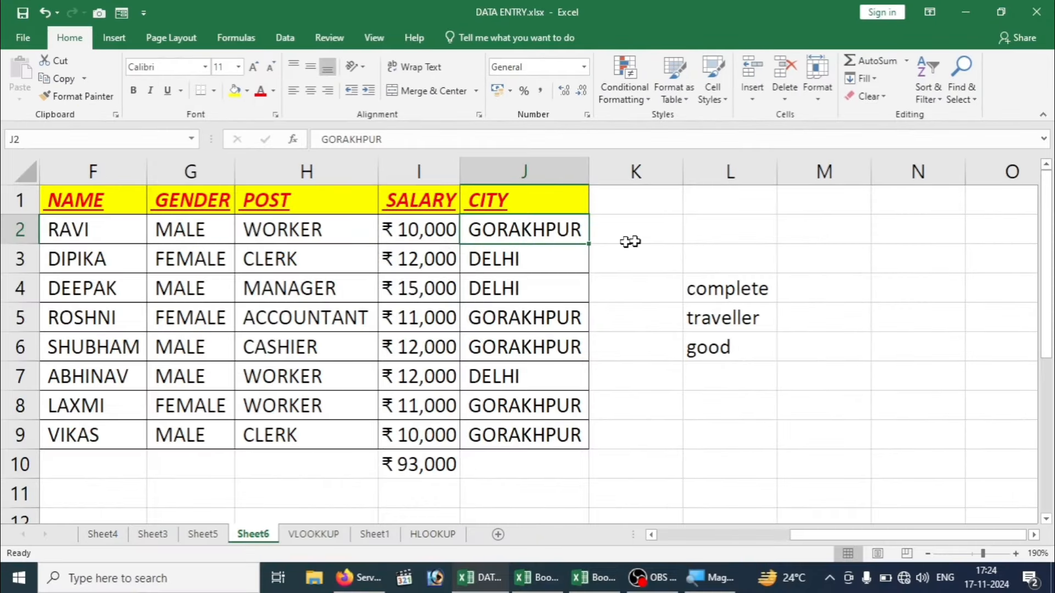
{"action": "left_click", "coordinate": [676, 235]}
Step: Give the empty cells of column K the custom number format "+91-"#
{"action": "left_click_drag", "start_coordinate": [650, 203], "coordinate": [638, 426]}
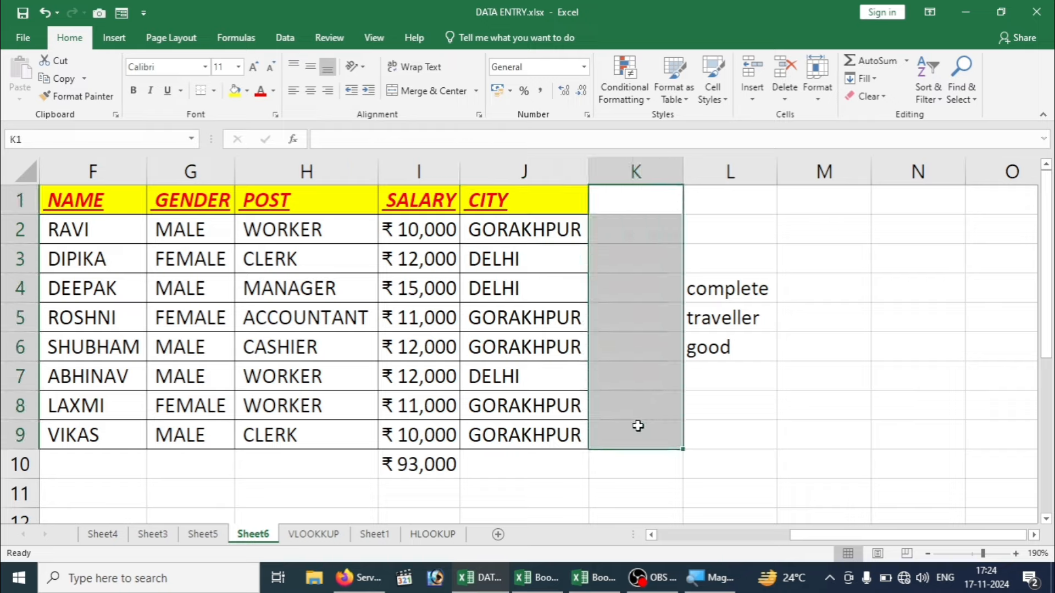
{"action": "key", "text": "ctrl+1"}
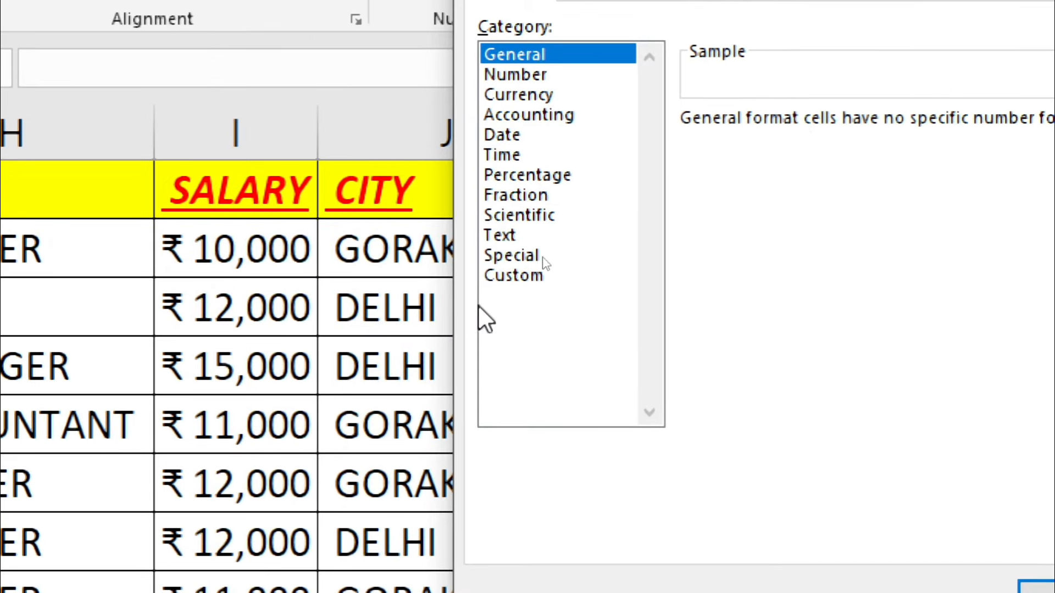
{"action": "left_click", "coordinate": [527, 279]}
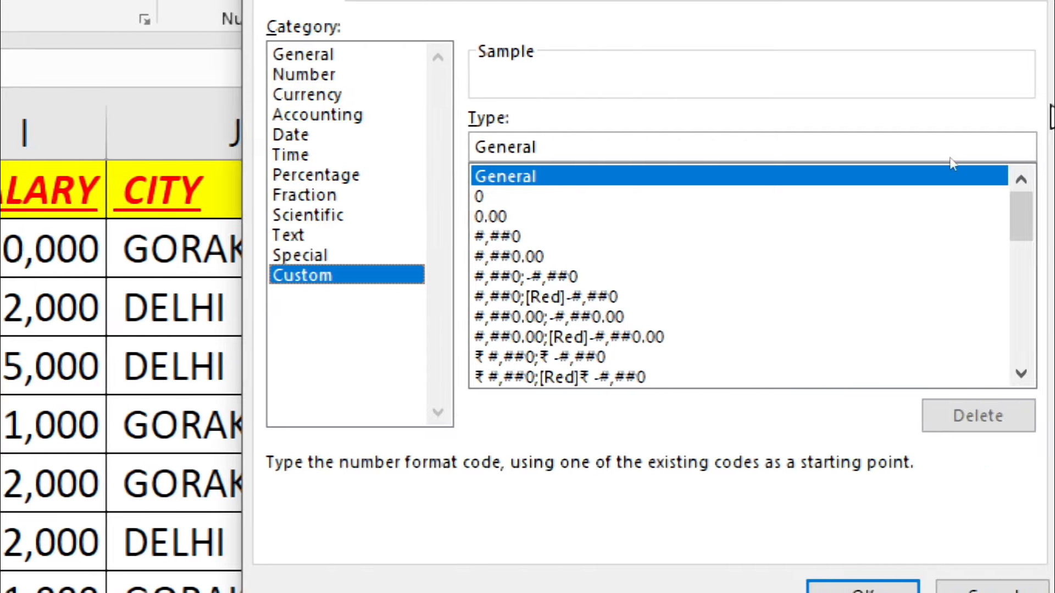
{"action": "left_click", "coordinate": [654, 145]}
{"action": "key", "text": "BackSpace"}
{"action": "key", "text": "BackSpace"}
{"action": "key", "text": "BackSpace"}
{"action": "key", "text": "BackSpace"}
{"action": "key", "text": "BackSpace"}
{"action": "key", "text": "BackSpace"}
{"action": "key", "text": "BackSpace"}
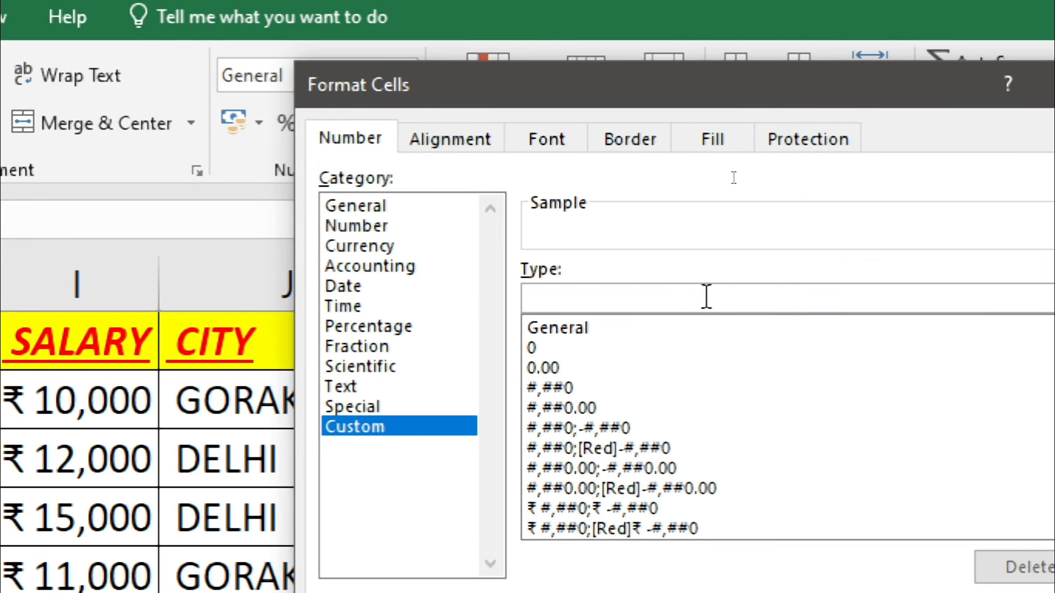
{"action": "type", "text": "'"}
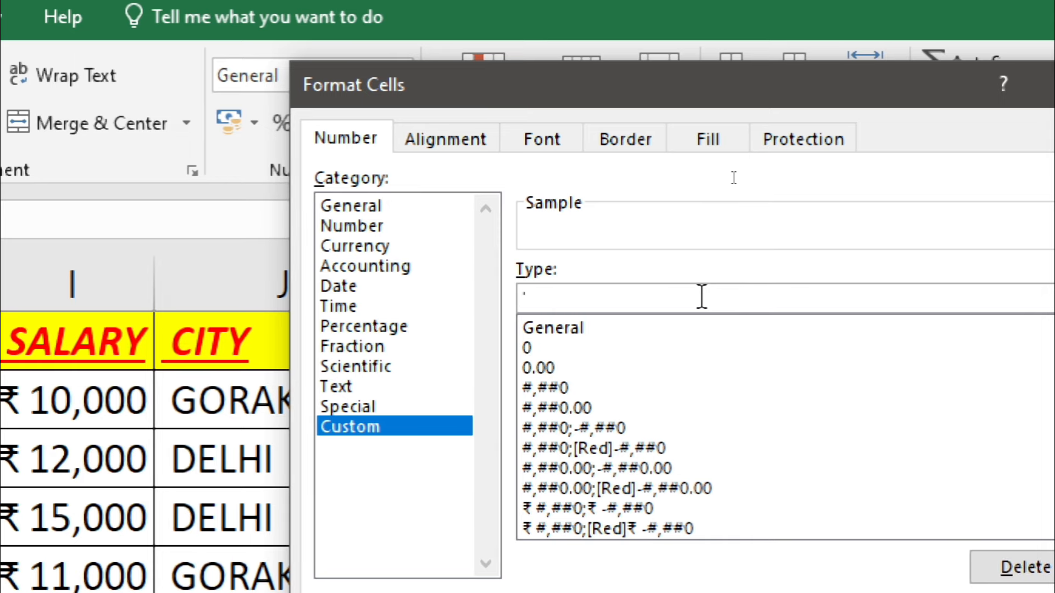
{"action": "type", "text": "'"}
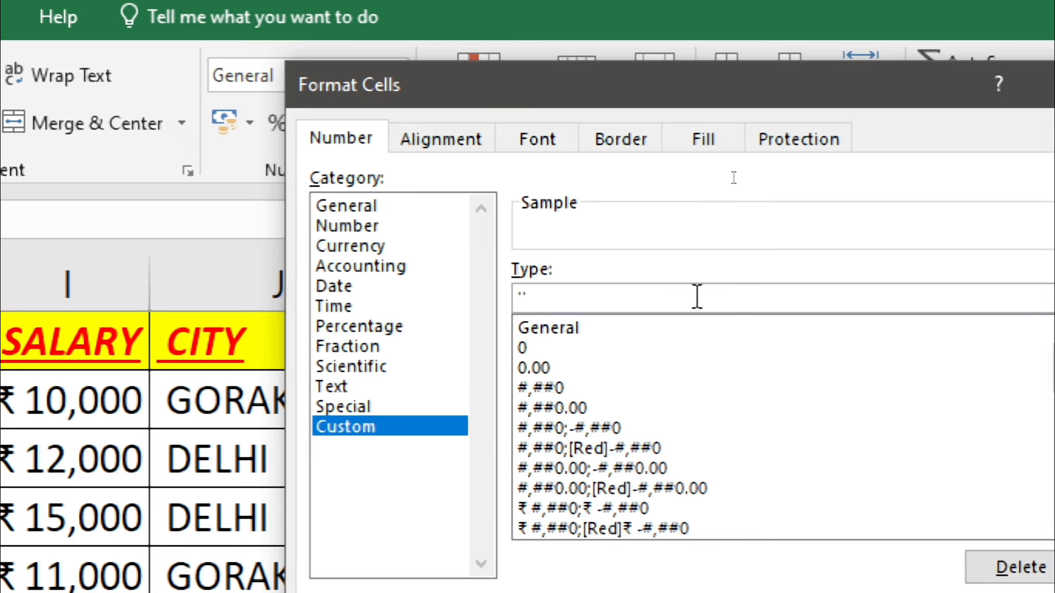
{"action": "type", "text": "+91"}
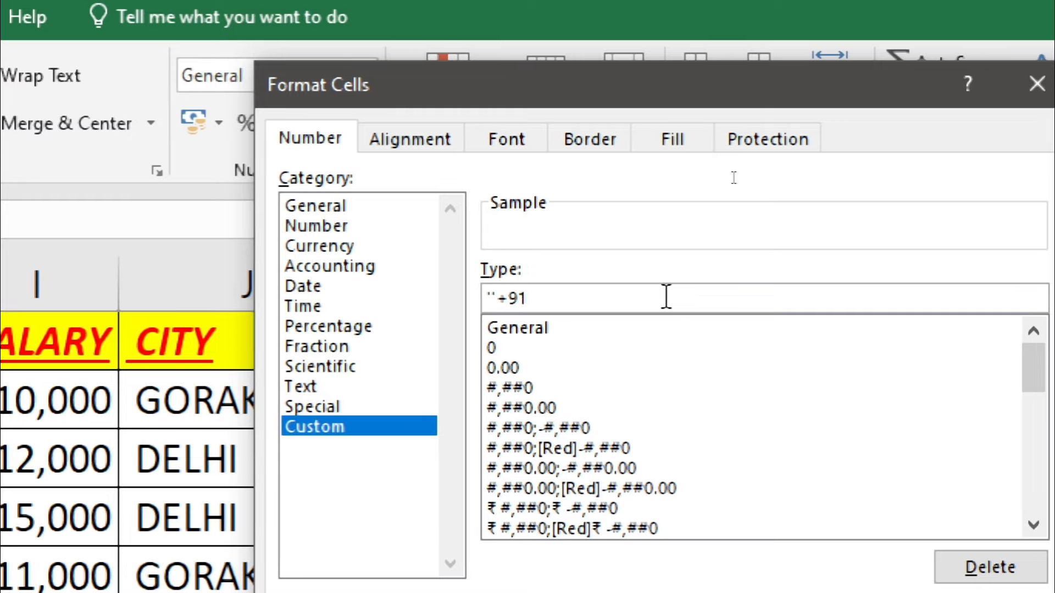
{"action": "type", "text": "-"}
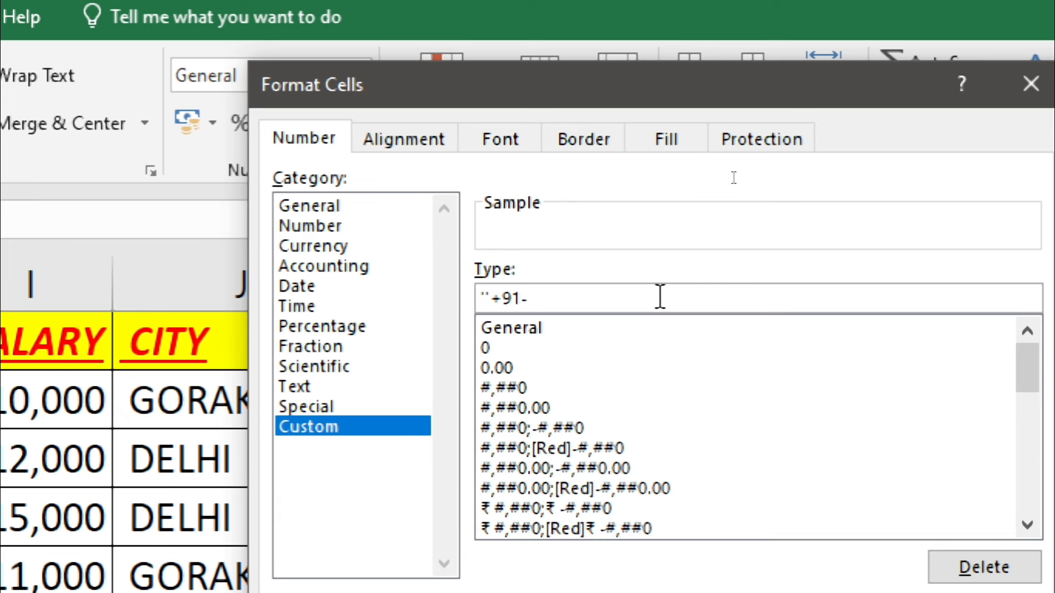
{"action": "type", "text": "\"\""}
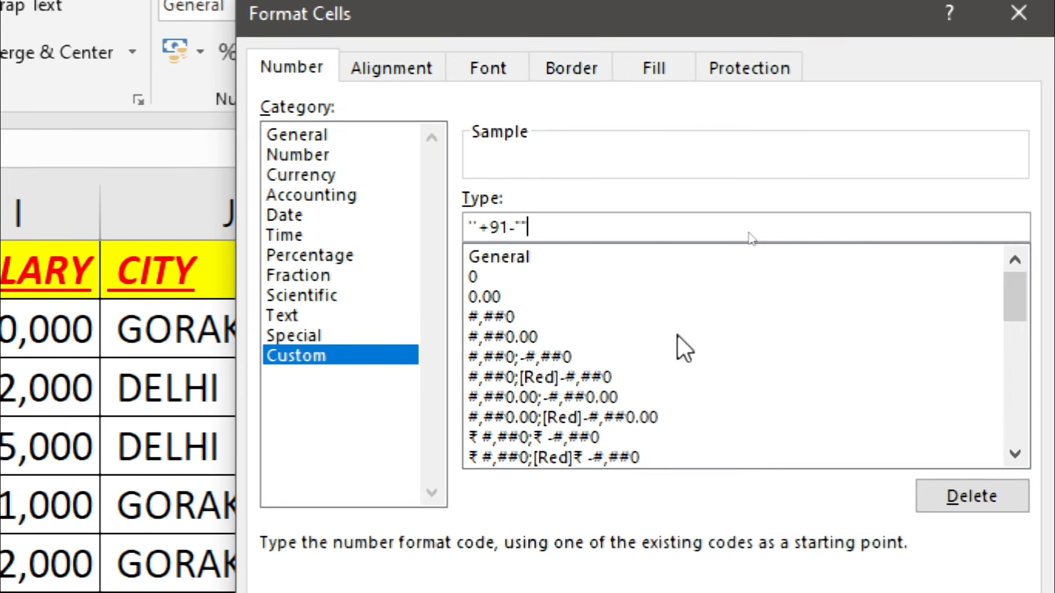
{"action": "type", "text": "#"}
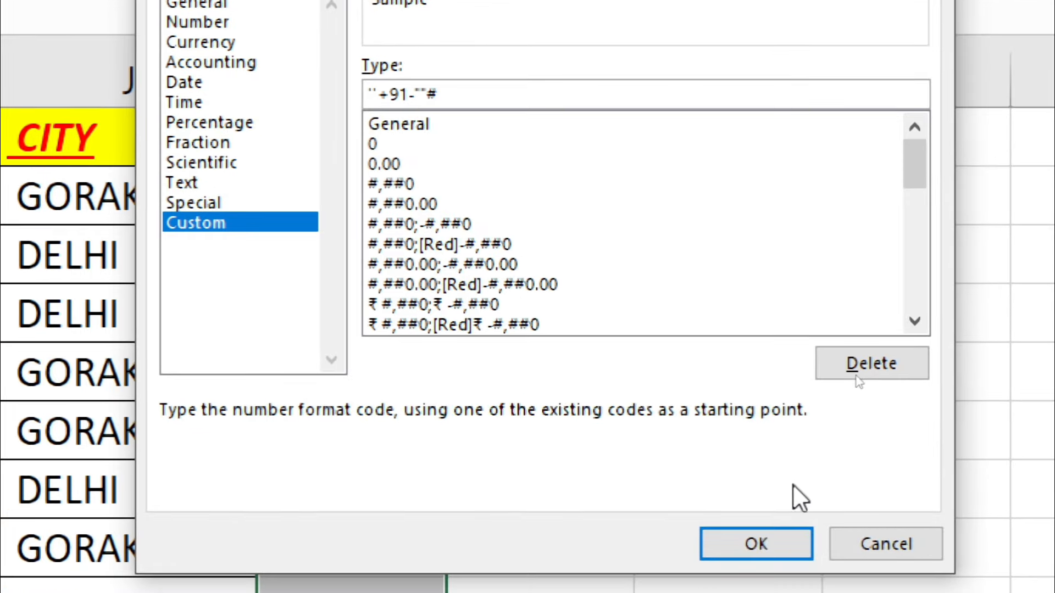
{"action": "left_click", "coordinate": [742, 540]}
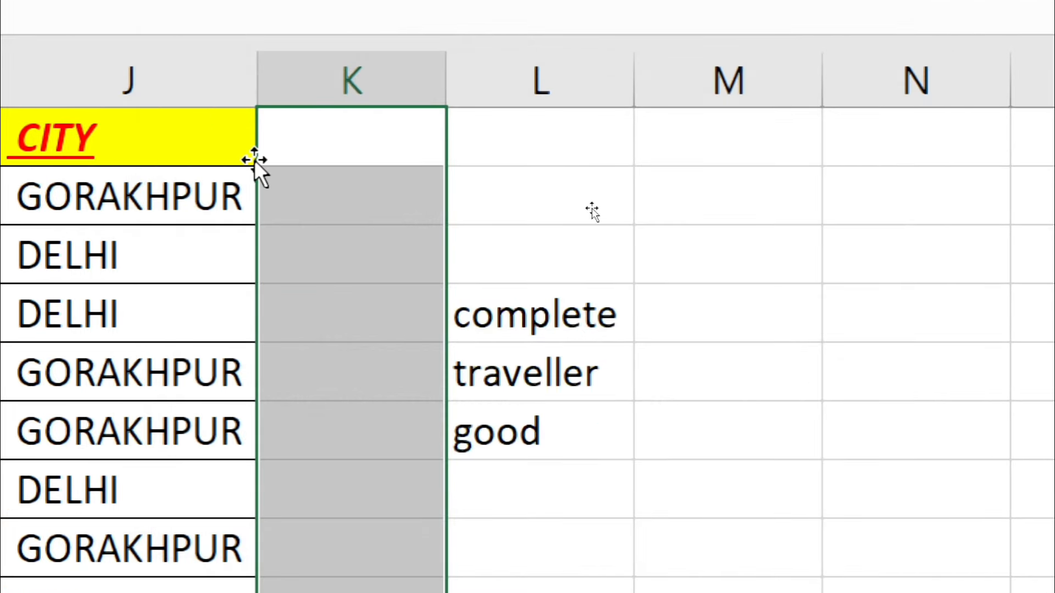
Step: Enter a ten-digit phone number in K1 so it displays with the +91- prefix
{"action": "left_click", "coordinate": [339, 132]}
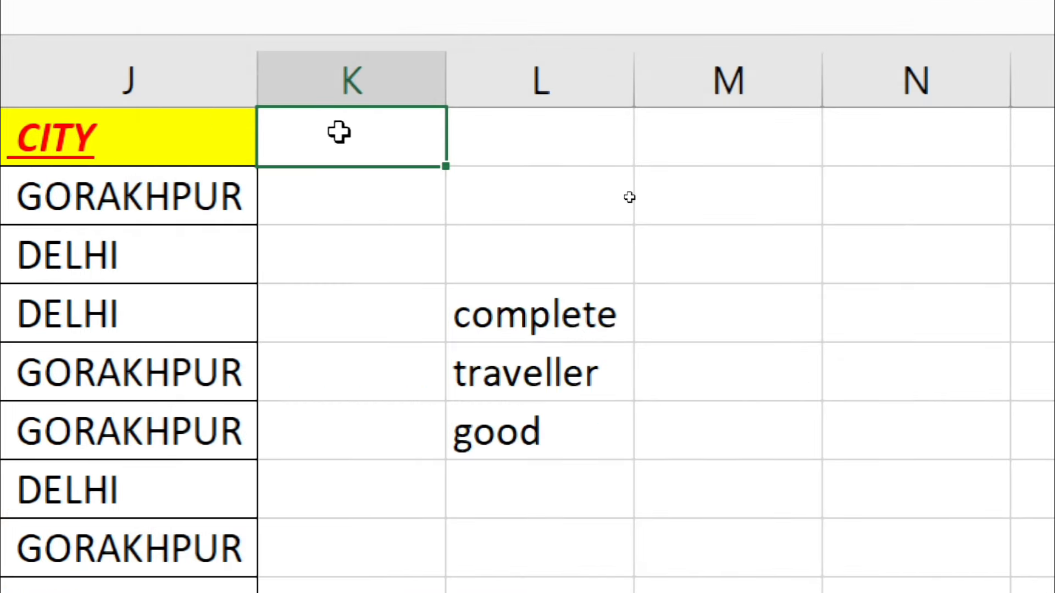
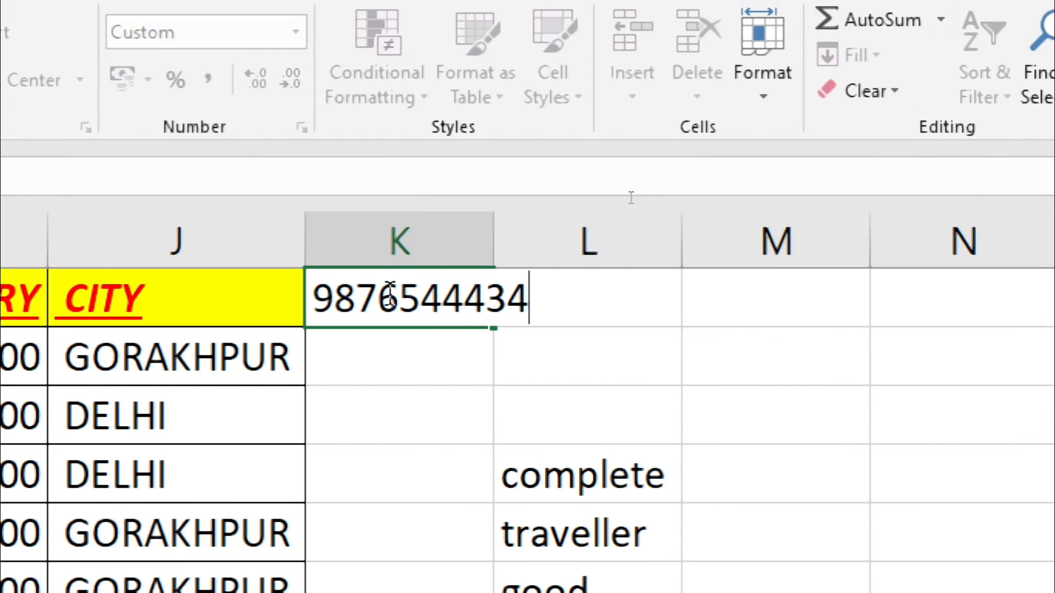
{"action": "key", "text": "Return"}
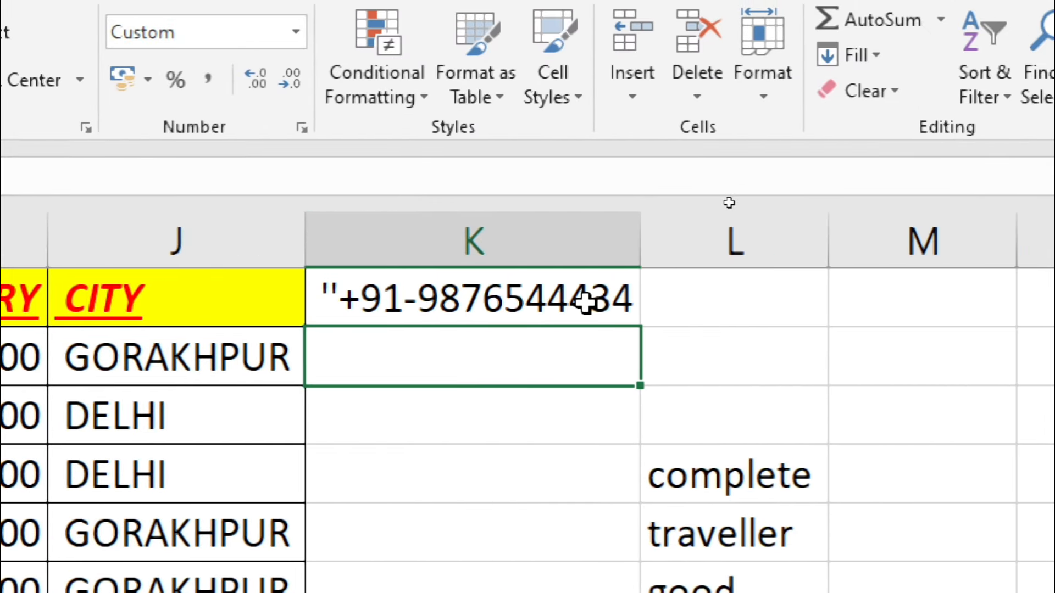
{"action": "double_click", "coordinate": [337, 297]}
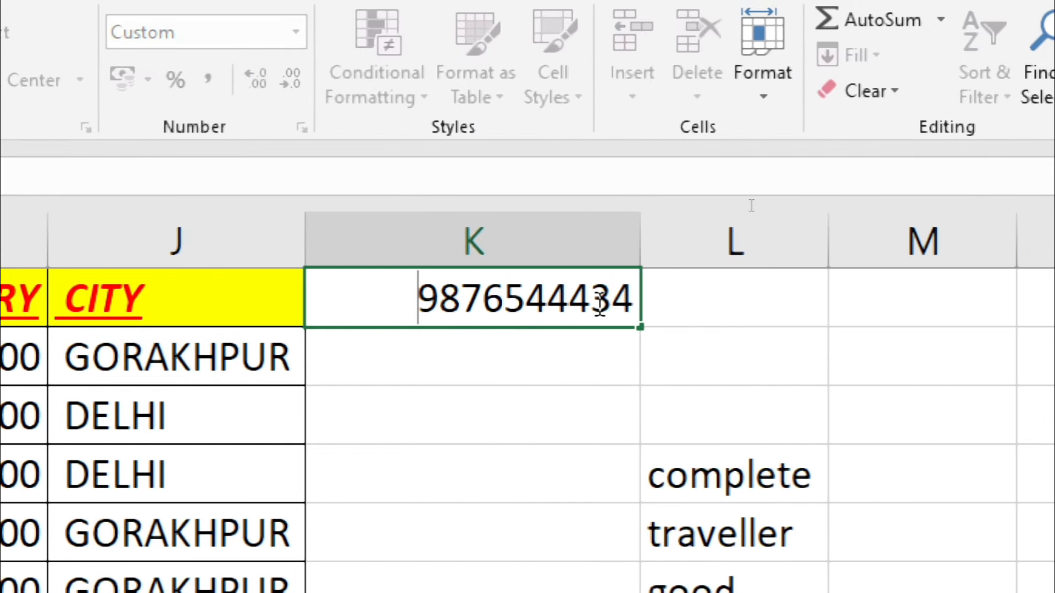
{"action": "type", "text": "\"+91-"}
{"action": "key", "text": "Return"}
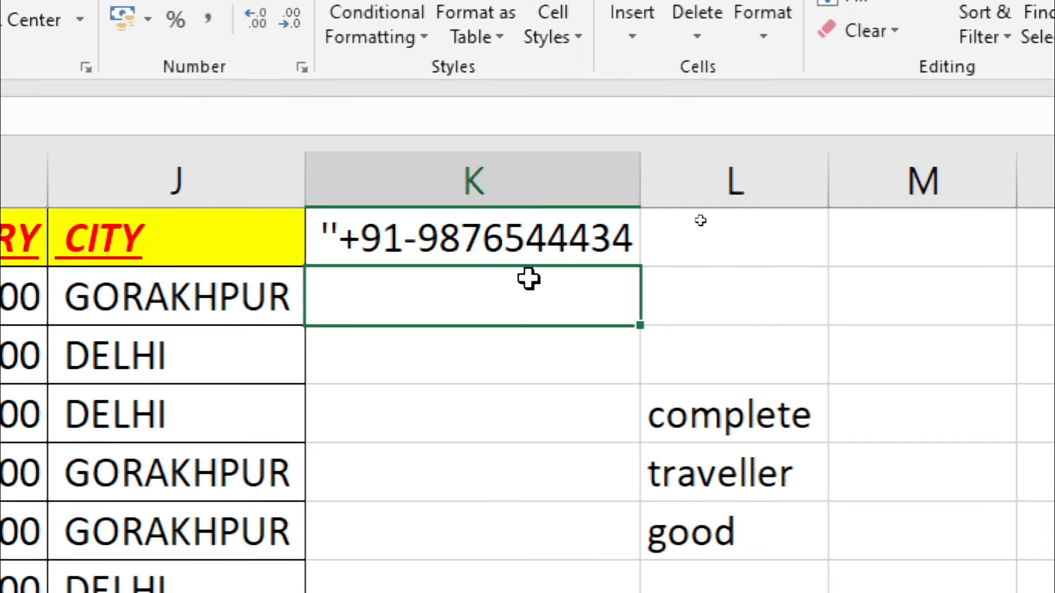
{"action": "left_click", "coordinate": [530, 228]}
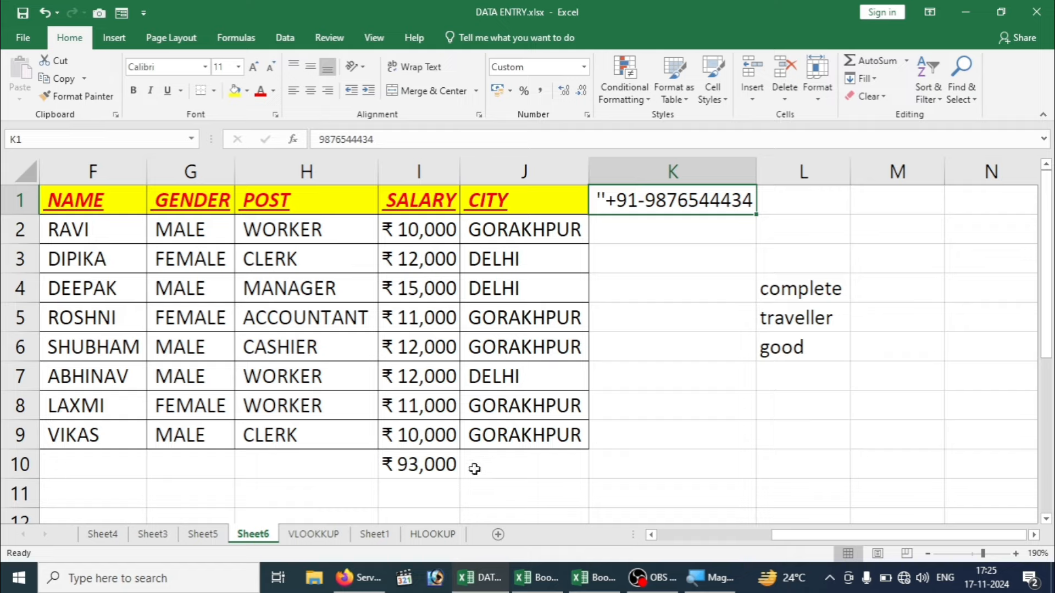
Step: Delete column K through the sheet's last column, then check the table's remaining columns
{"action": "left_click", "coordinate": [668, 173]}
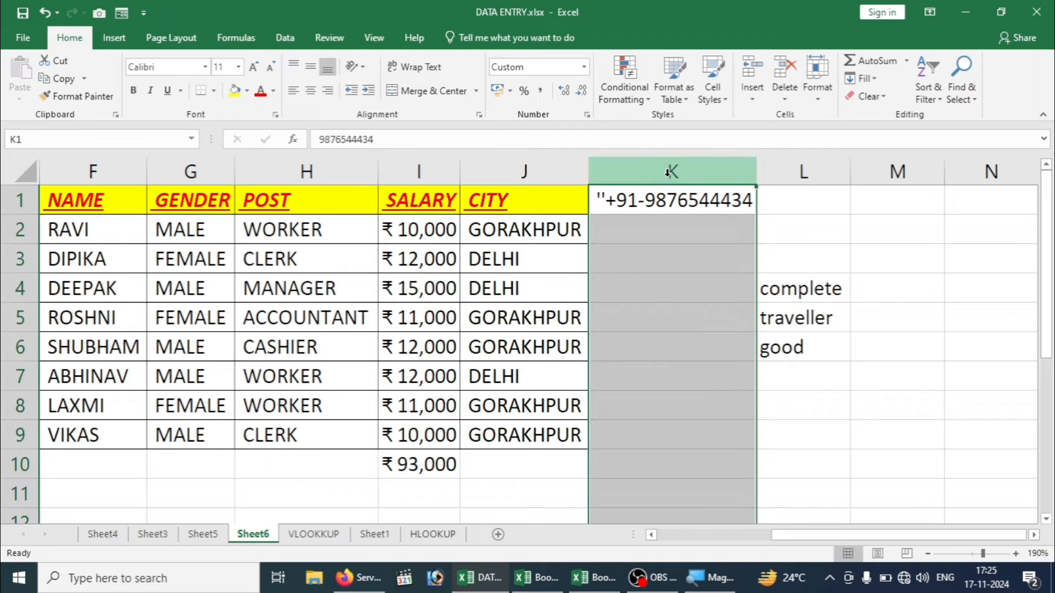
{"action": "key", "text": "ctrl+shift+Right"}
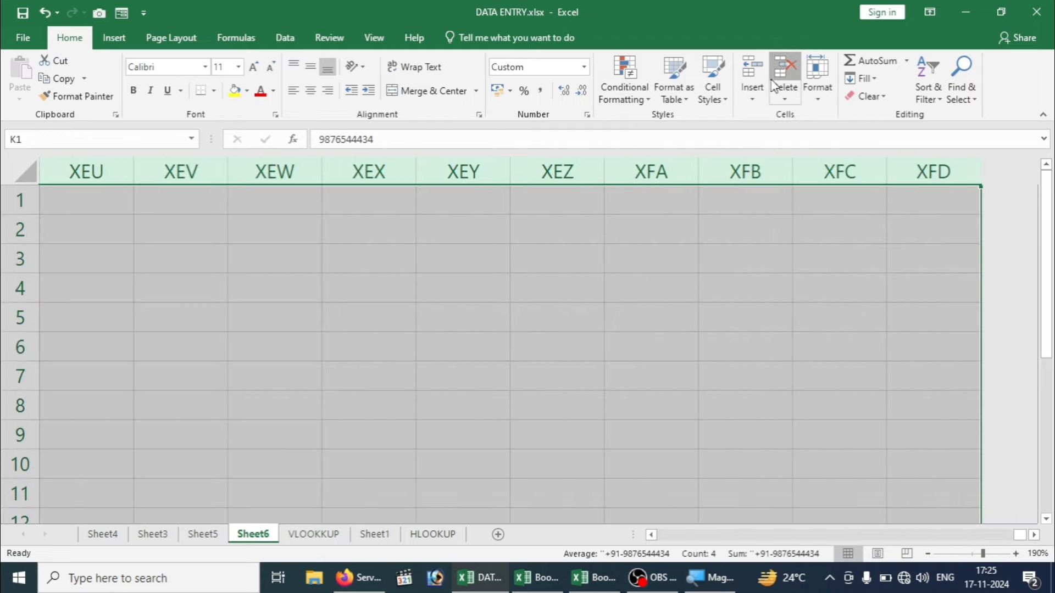
{"action": "left_click", "coordinate": [775, 87]}
{"action": "left_click", "coordinate": [413, 346]}
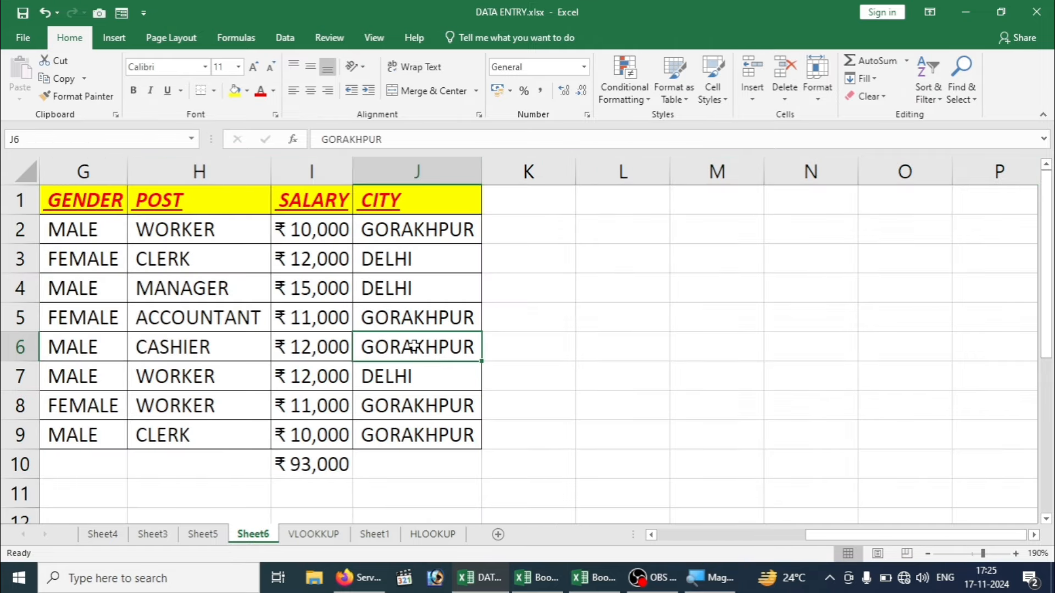
{"action": "key", "text": "Left"}
{"action": "key", "text": "Left"}
{"action": "key", "text": "Left"}
{"action": "key", "text": "Left"}
{"action": "key", "text": "Left"}
{"action": "key", "text": "Left"}
{"action": "key", "text": "Left"}
{"action": "key", "text": "Left"}
{"action": "key", "text": "Left"}
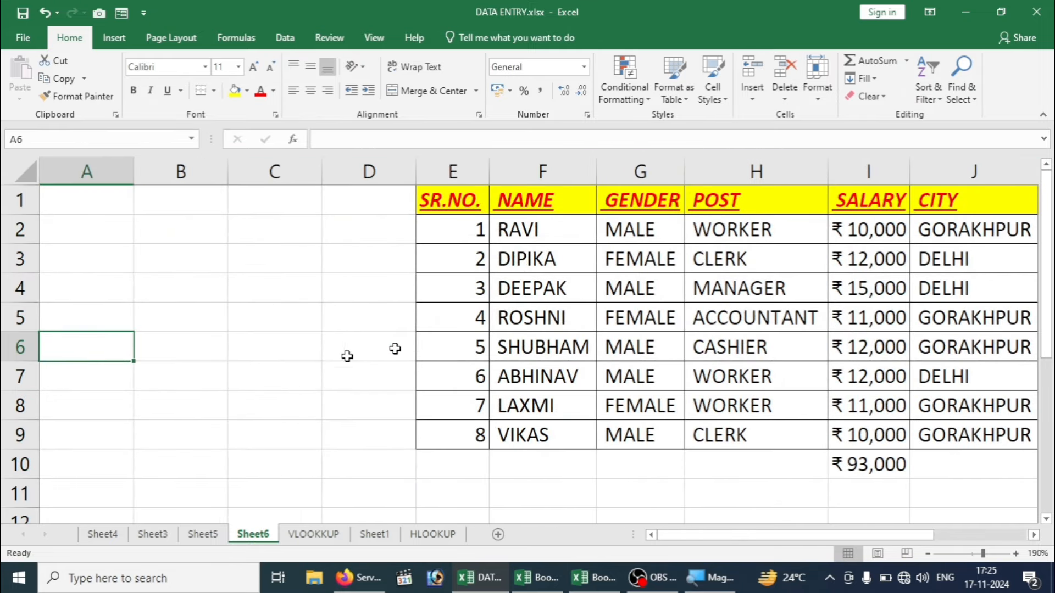
{"action": "left_click", "coordinate": [458, 233]}
{"action": "key", "text": "Right"}
{"action": "key", "text": "Right"}
{"action": "key", "text": "Right"}
{"action": "key", "text": "Right"}
{"action": "key", "text": "Right"}
{"action": "key", "text": "Right"}
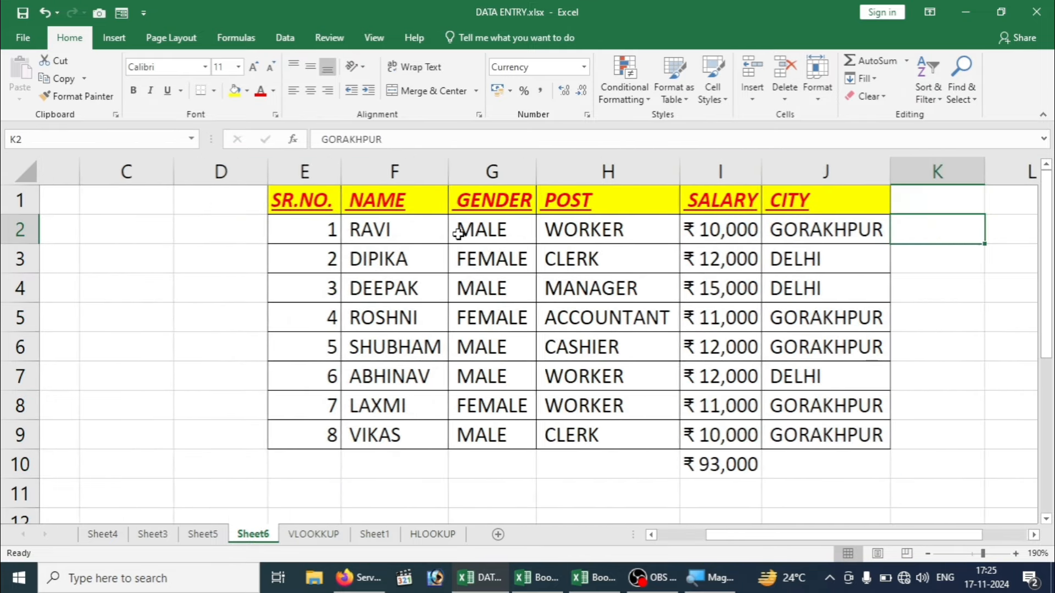
{"action": "key", "text": "Right"}
{"action": "key", "text": "Right"}
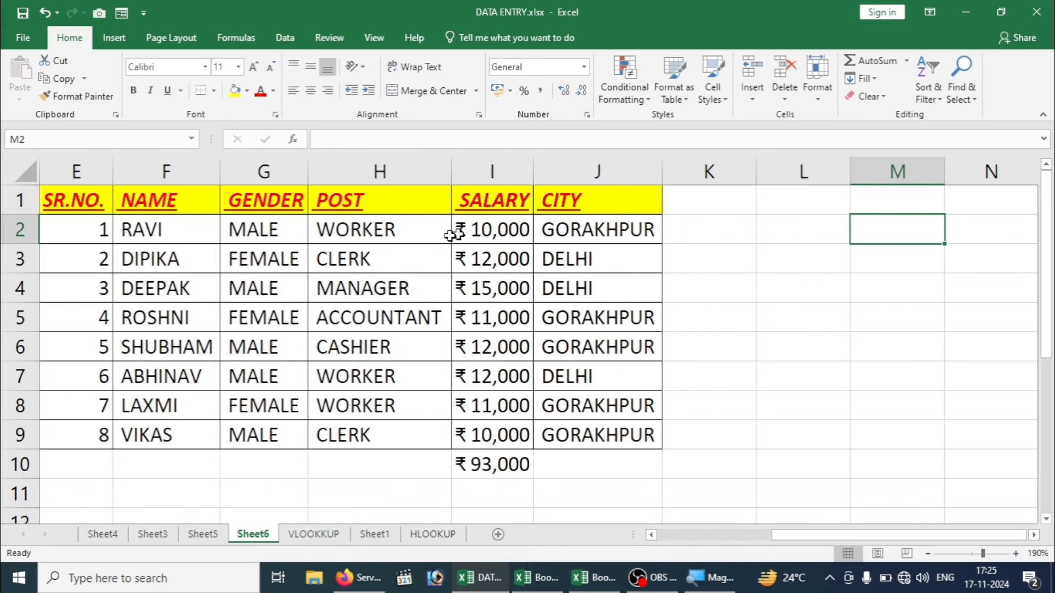
Step: Delete the ₹93,000 salary total in I10 and select the remaining table E1:J9
{"action": "left_click", "coordinate": [75, 204]}
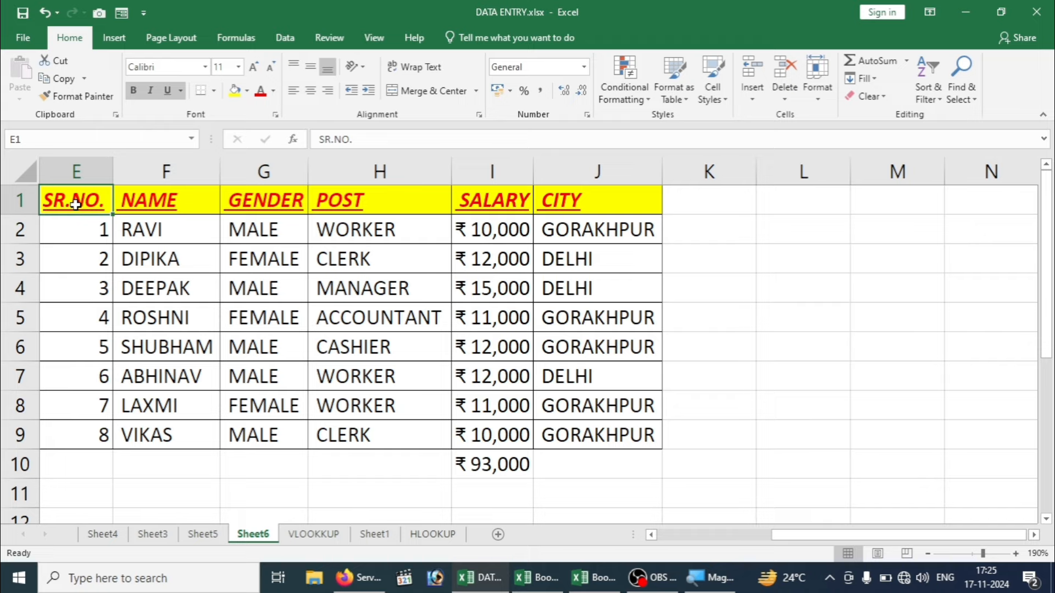
{"action": "left_click", "coordinate": [156, 254]}
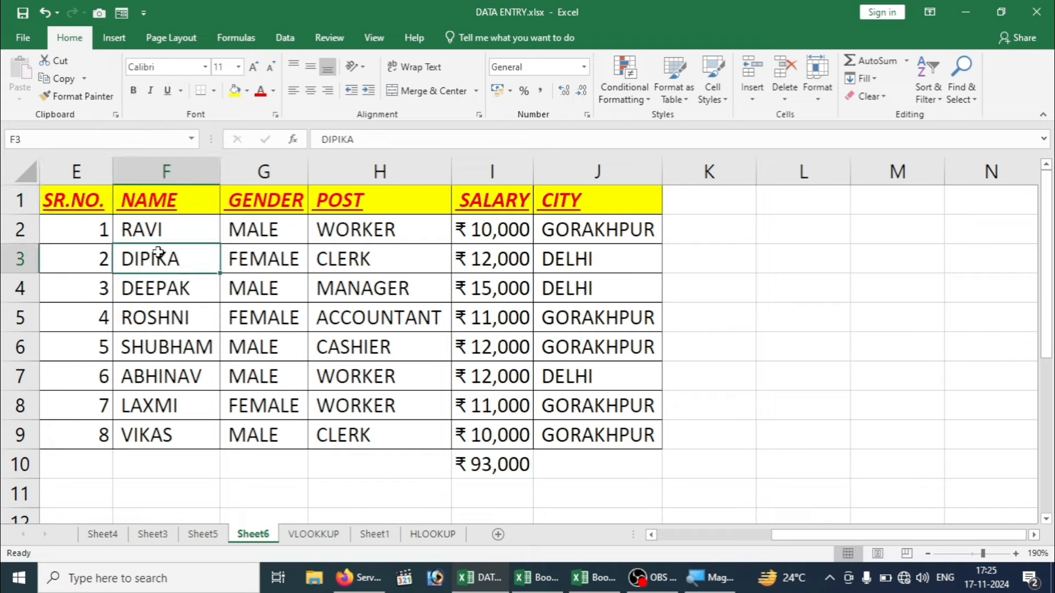
{"action": "key", "text": "ctrl+a"}
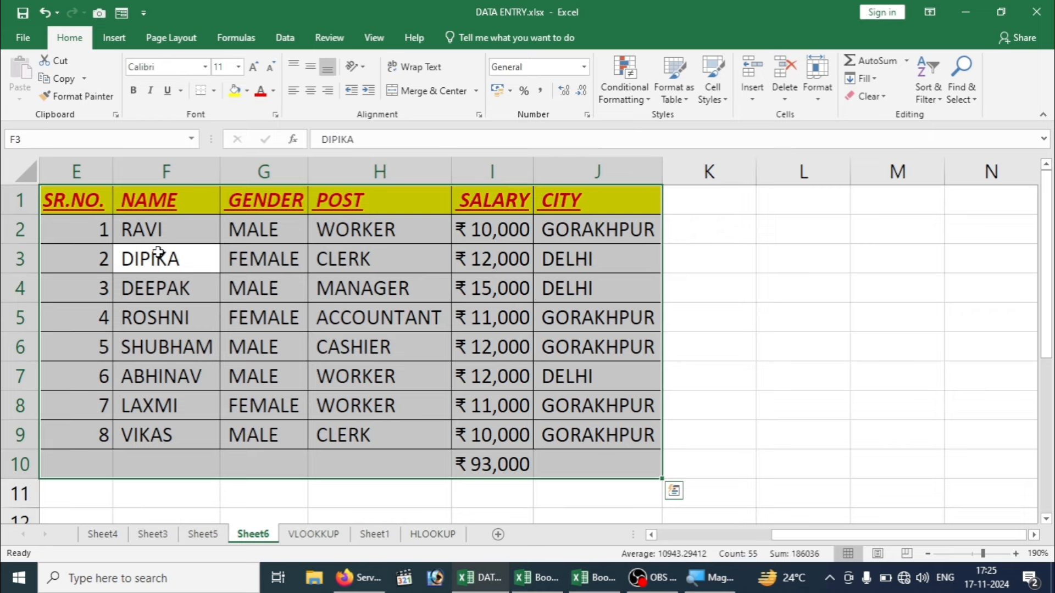
{"action": "left_click", "coordinate": [478, 472]}
{"action": "key", "text": "Delete"}
{"action": "left_click", "coordinate": [394, 396]}
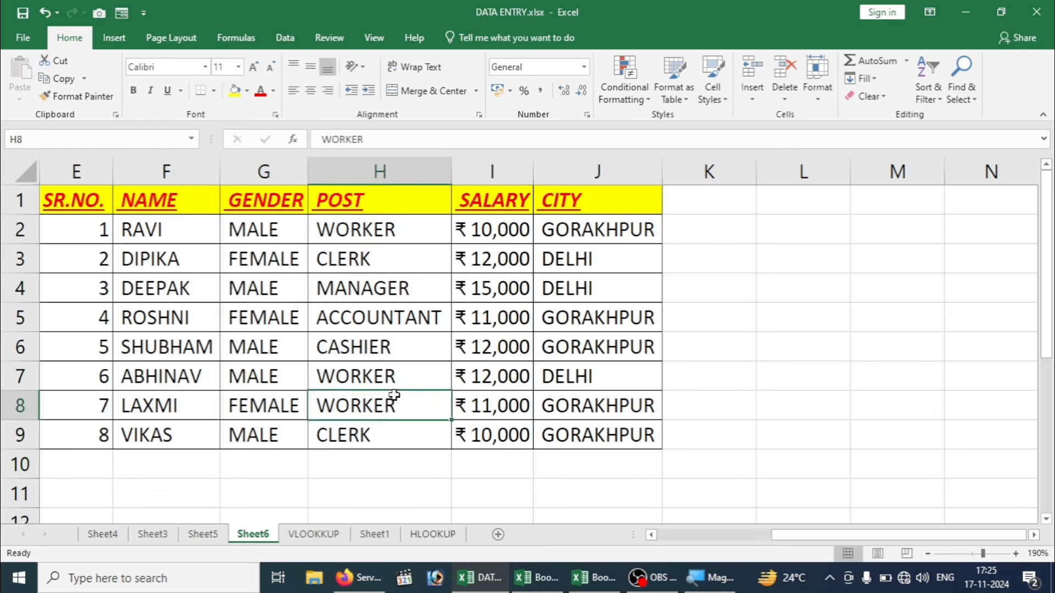
{"action": "key", "text": "ctrl+a"}
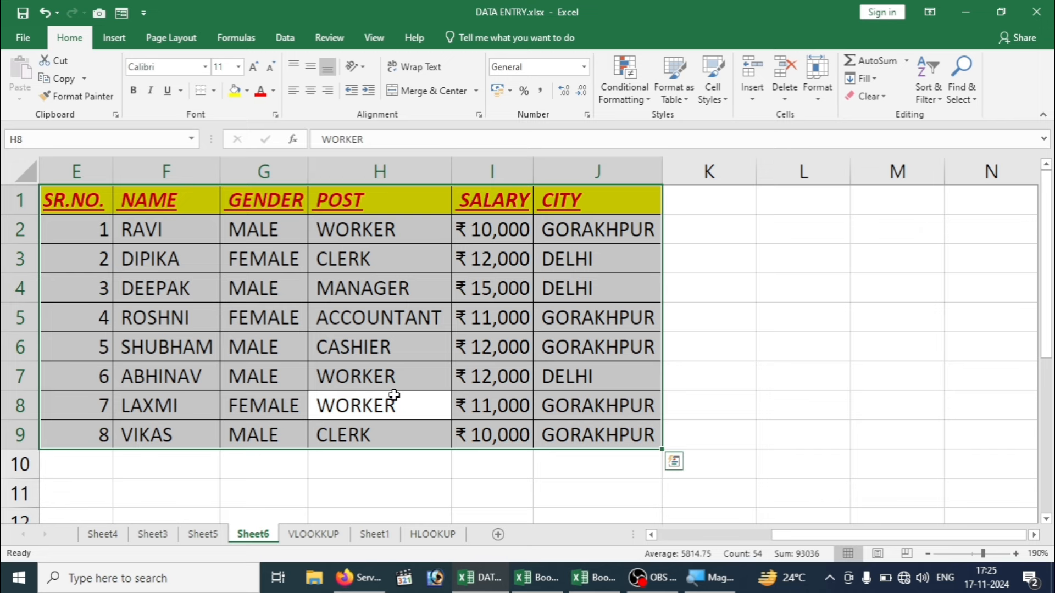
{"action": "left_click", "coordinate": [205, 317]}
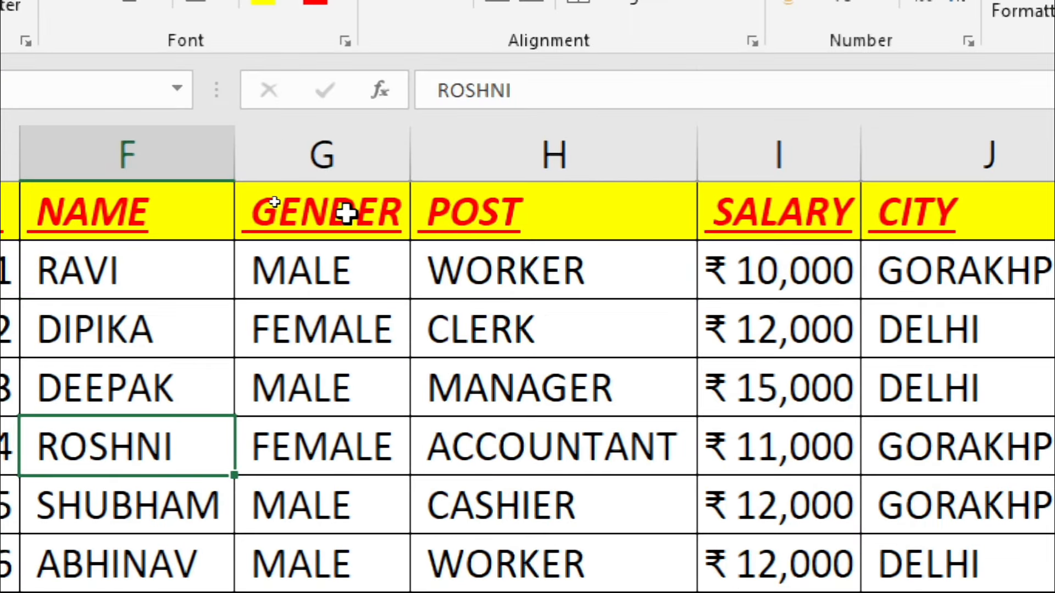
{"action": "left_click", "coordinate": [343, 215]}
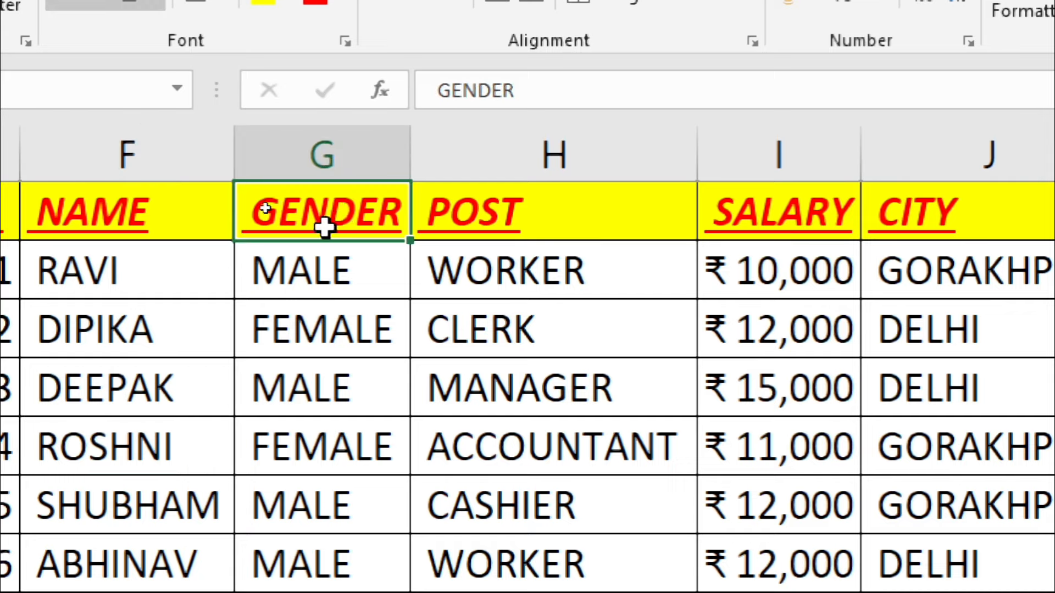
{"action": "key", "text": "ctrl+shift+Down"}
{"action": "left_click", "coordinate": [419, 64]}
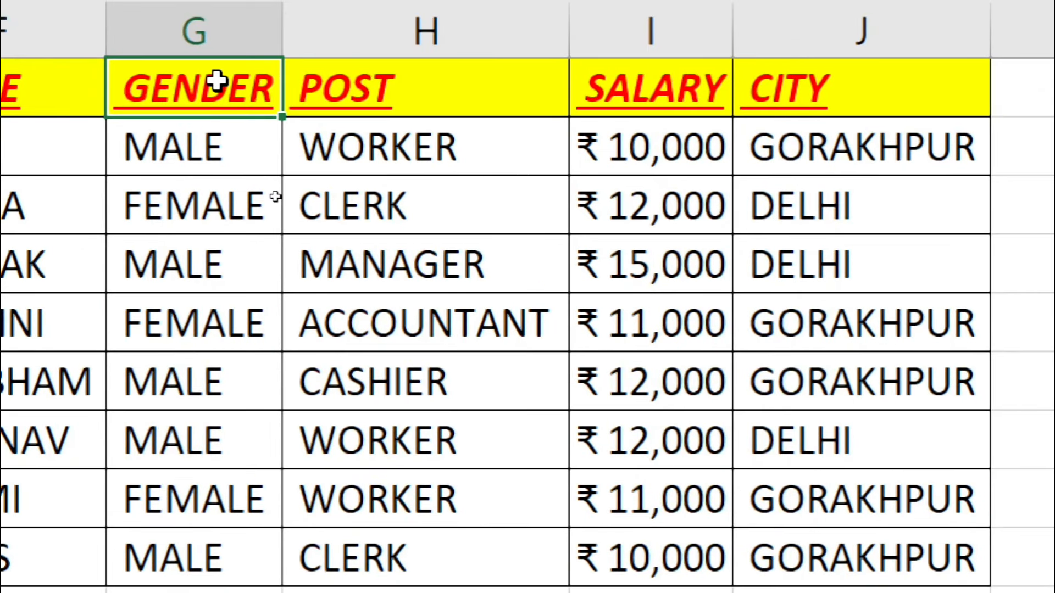
{"action": "key", "text": "ctrl+shift+Down"}
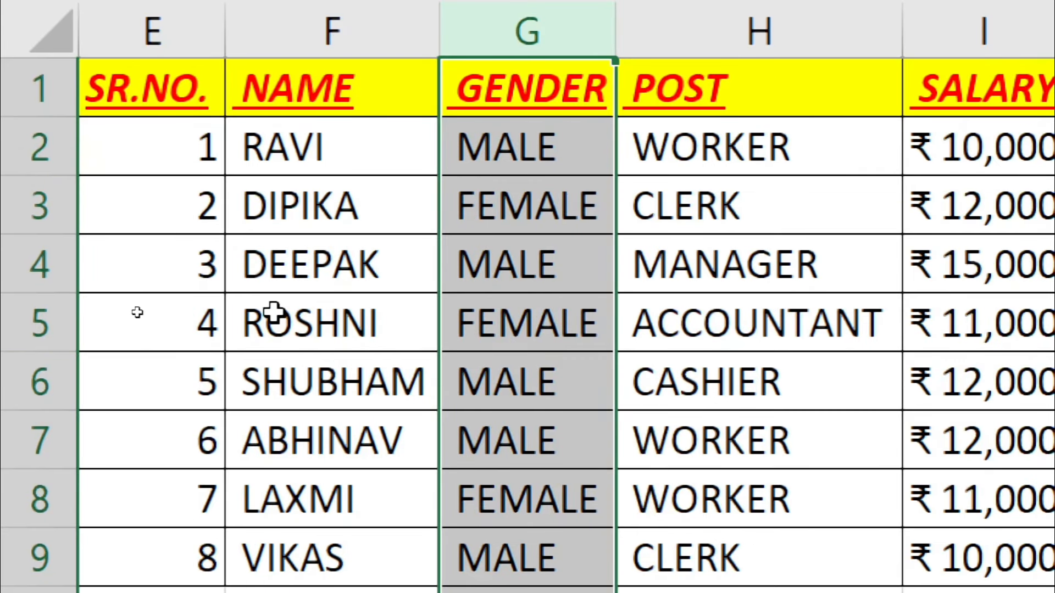
{"action": "left_click", "coordinate": [160, 334]}
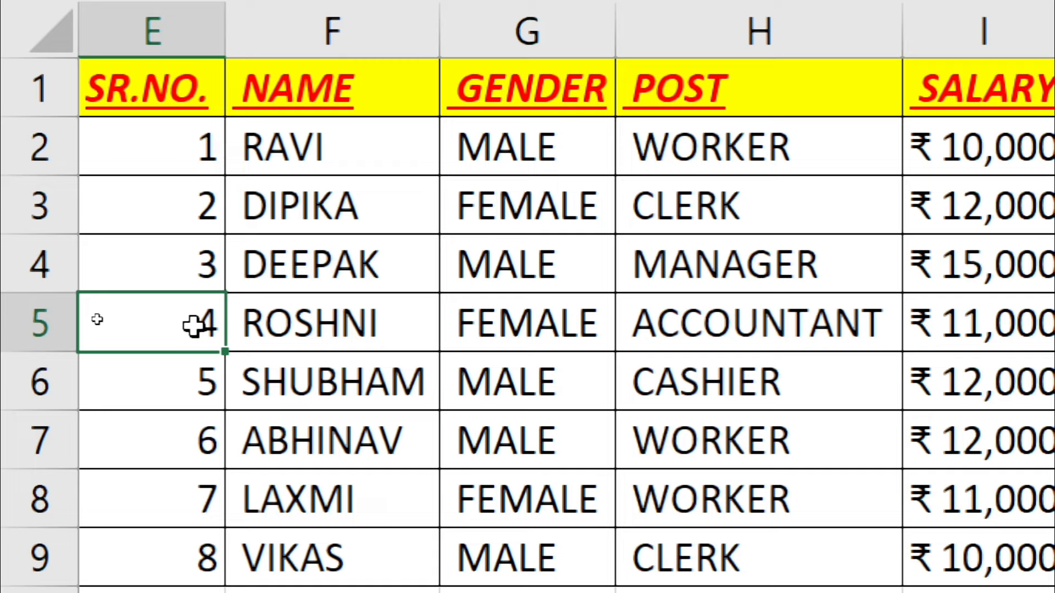
{"action": "key", "text": "ctrl+shift+Right"}
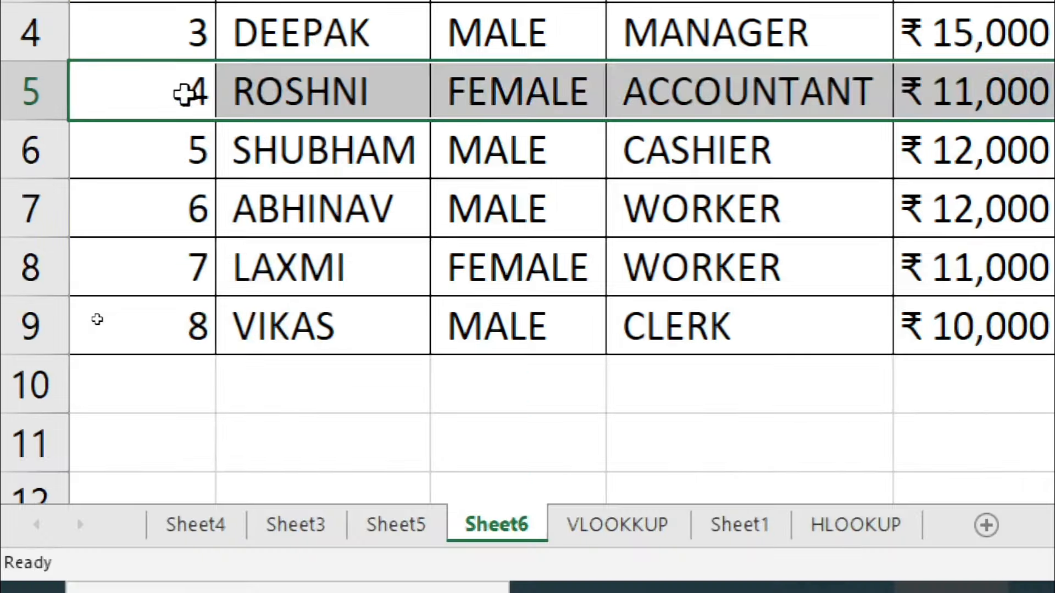
{"action": "left_click", "coordinate": [184, 95]}
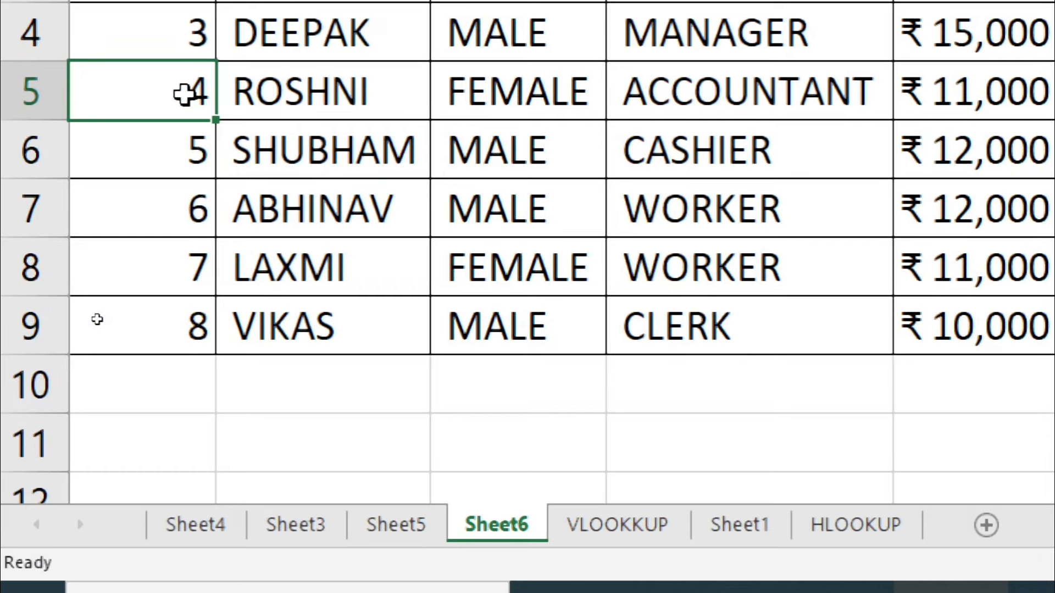
{"action": "key", "text": "ctrl+shift+Right"}
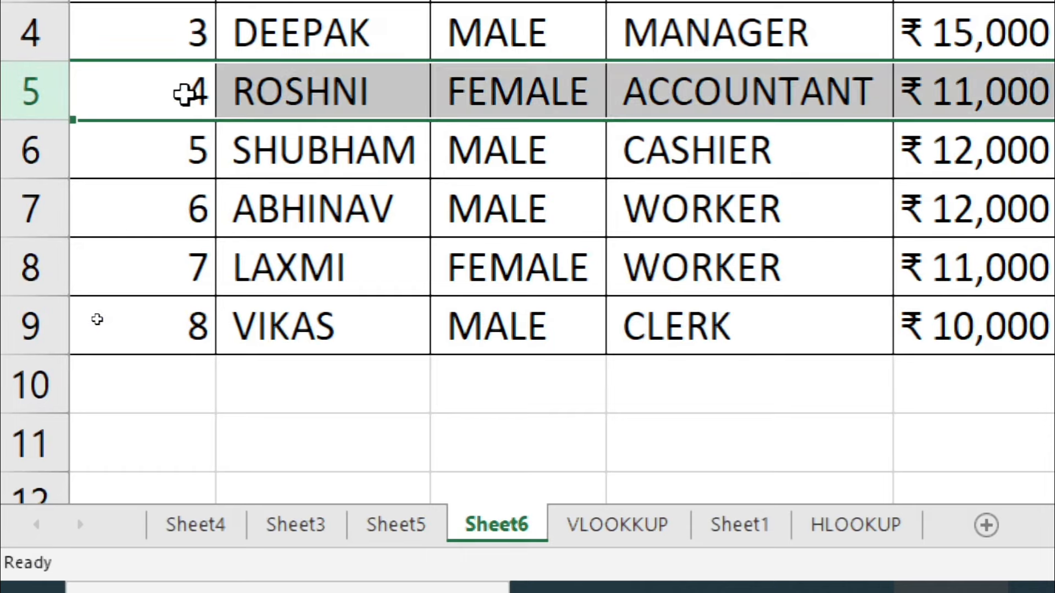
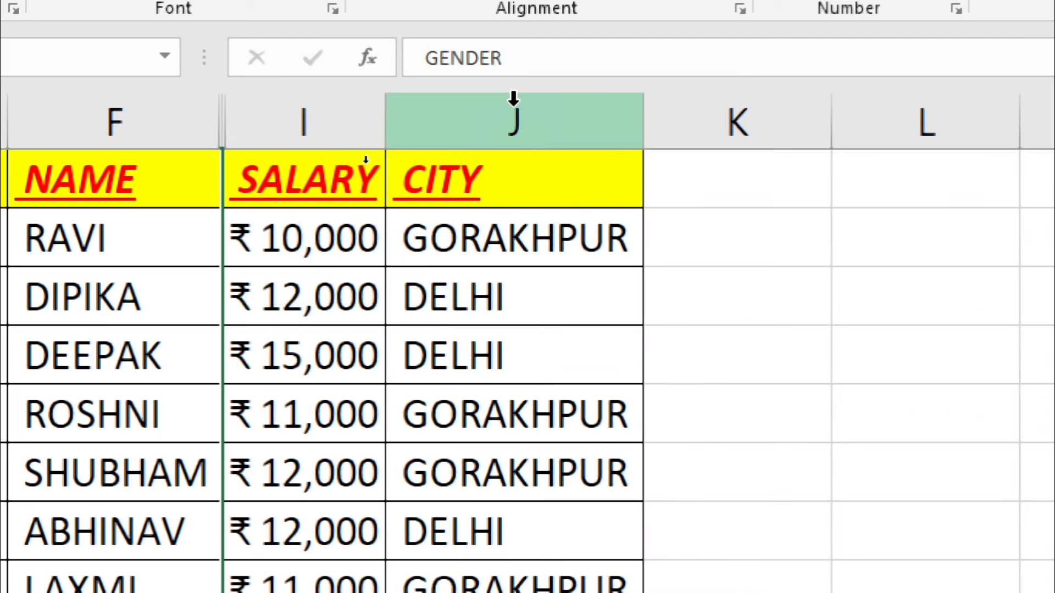
Step: Hide rows 3 and 4 (DIPIKA and DEEPAK) with Ctrl+9
{"action": "type", "text": ")"}
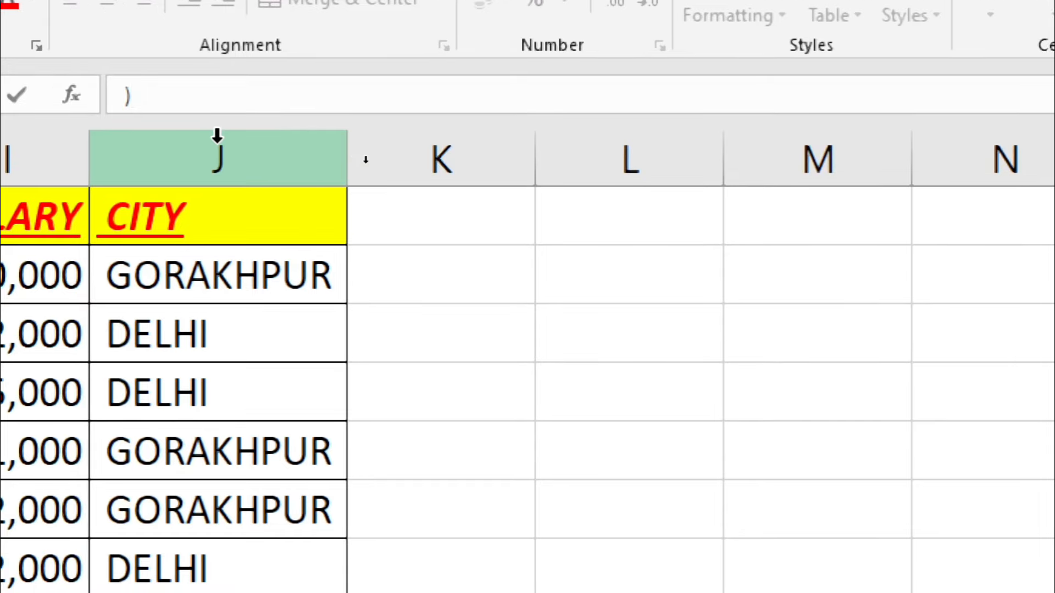
{"action": "key", "text": "BackSpace"}
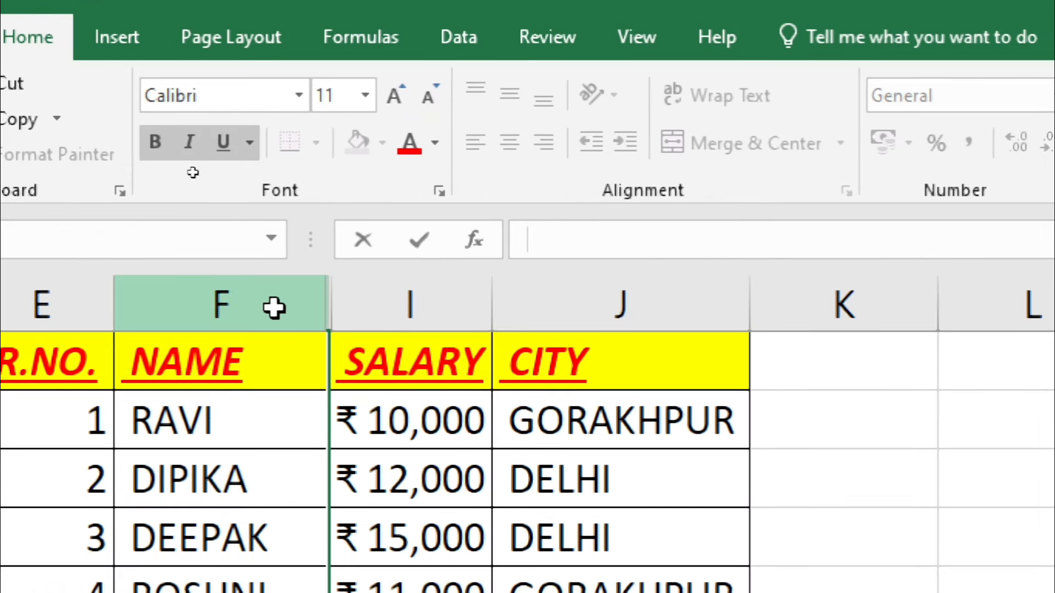
{"action": "left_click_drag", "start_coordinate": [273, 307], "coordinate": [377, 301]}
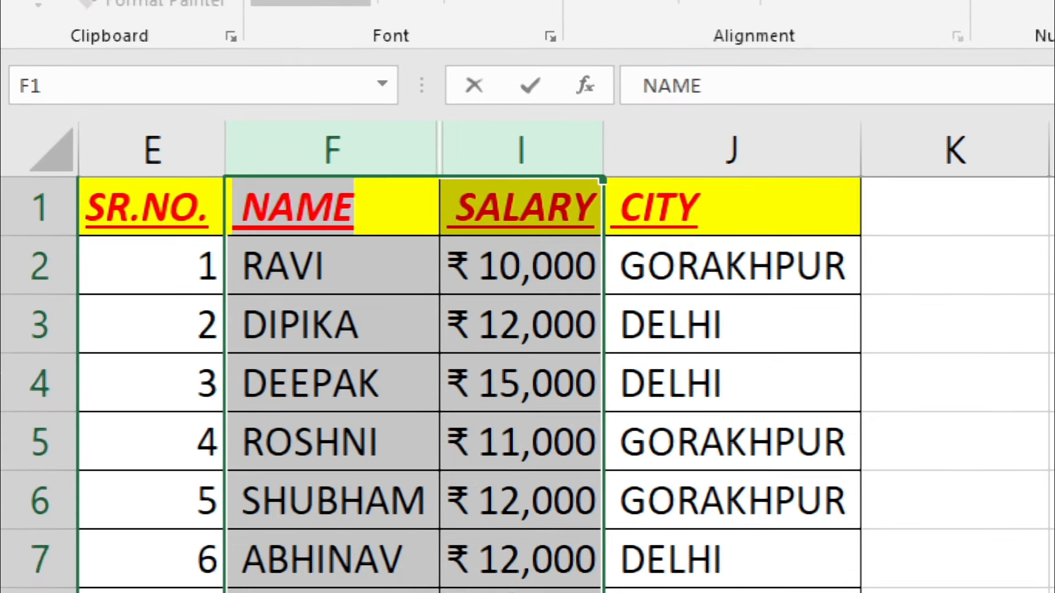
{"action": "left_click_drag", "start_coordinate": [43, 313], "coordinate": [42, 377]}
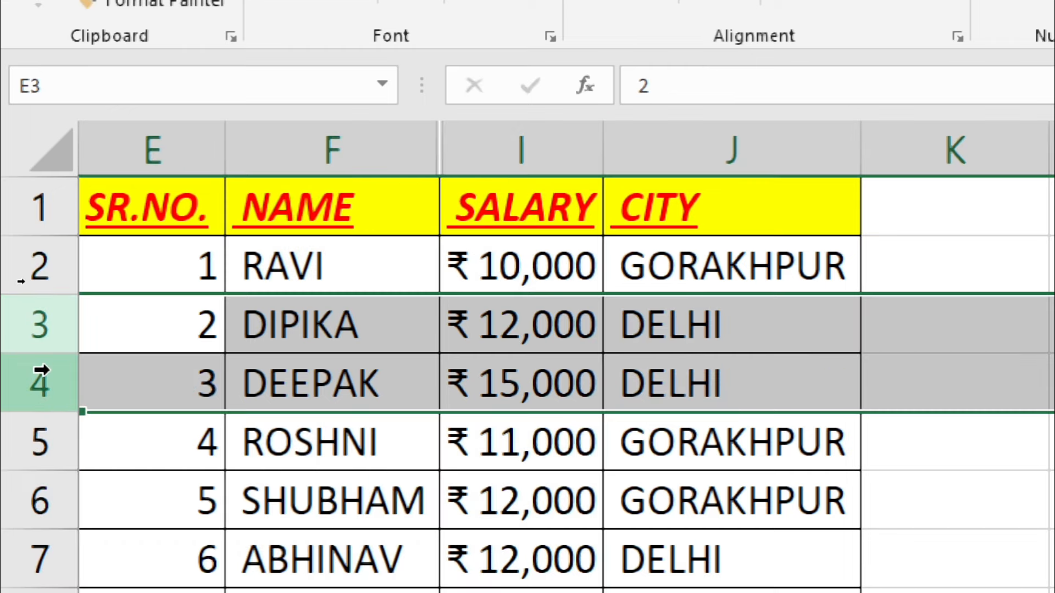
{"action": "key", "text": "ctrl+9"}
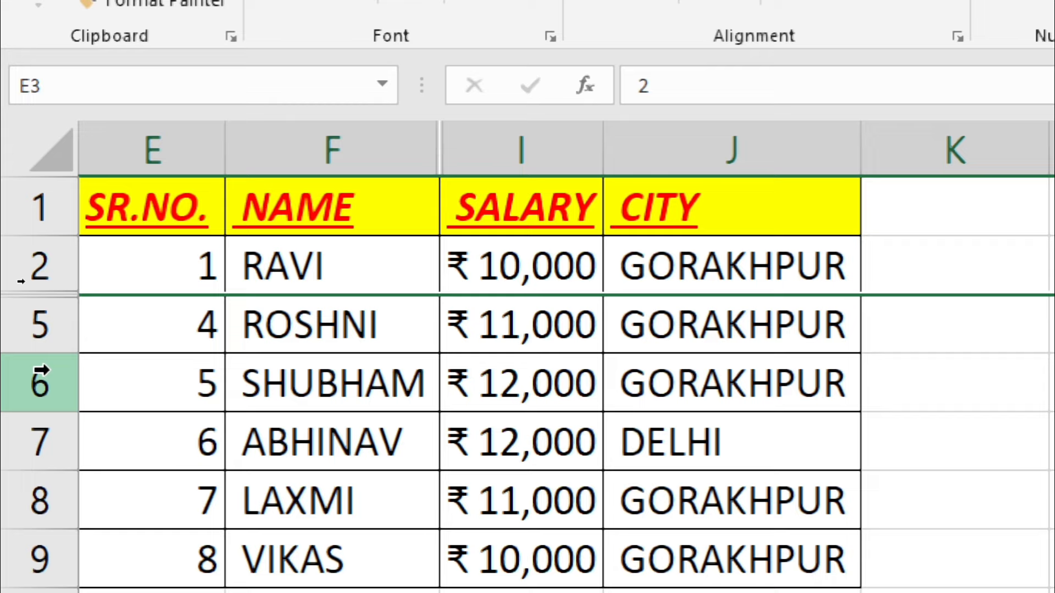
Step: Select rows 2 and 5 around the hidden rows, then move to the SALARY header I1
{"action": "left_click_drag", "start_coordinate": [17, 271], "coordinate": [20, 316]}
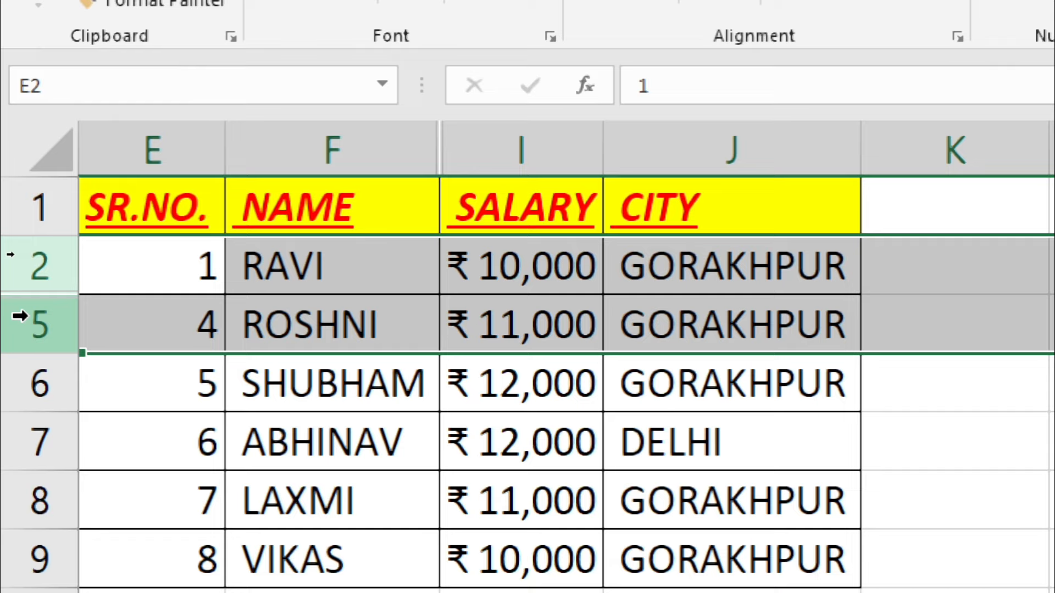
{"action": "type", "text": "("}
{"action": "key", "text": "ctrl+z"}
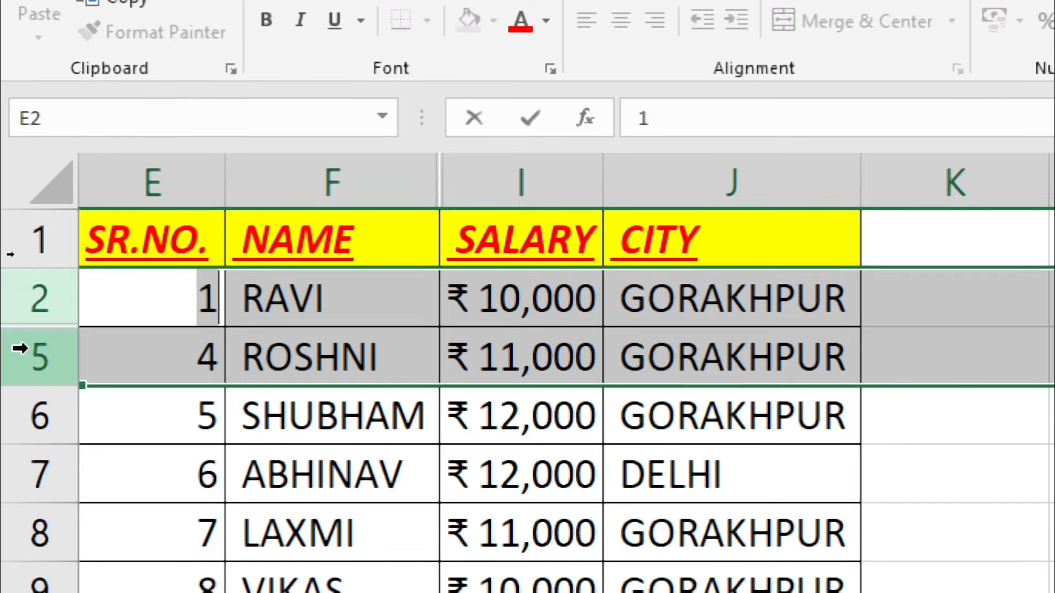
{"action": "left_click", "coordinate": [417, 364]}
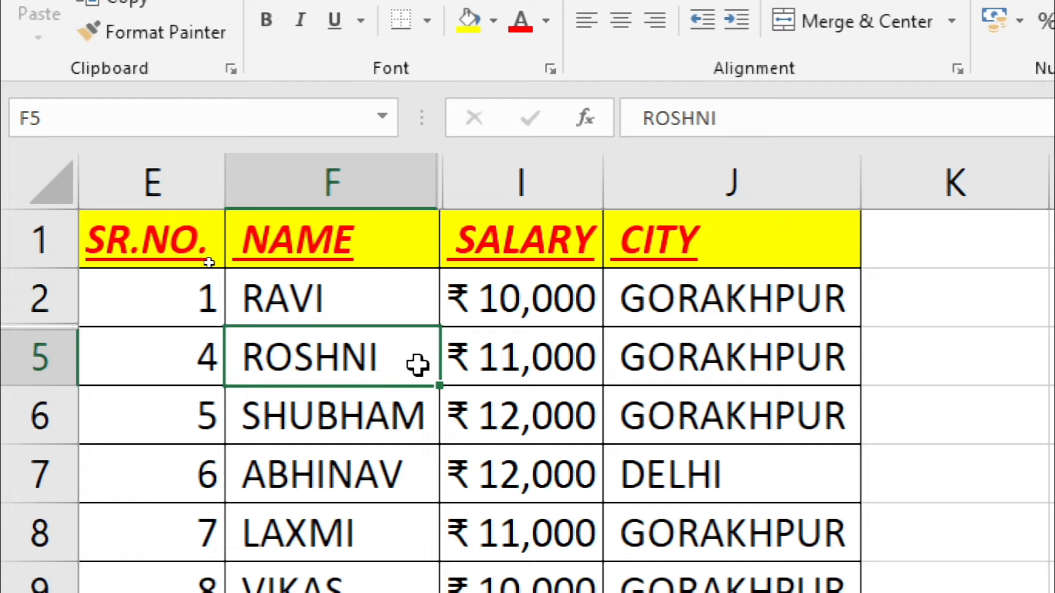
{"action": "key", "text": "Left"}
{"action": "key", "text": "Left"}
{"action": "key", "text": "Left"}
{"action": "key", "text": "Left"}
{"action": "key", "text": "Left"}
{"action": "key", "text": "Up"}
{"action": "key", "text": "Up"}
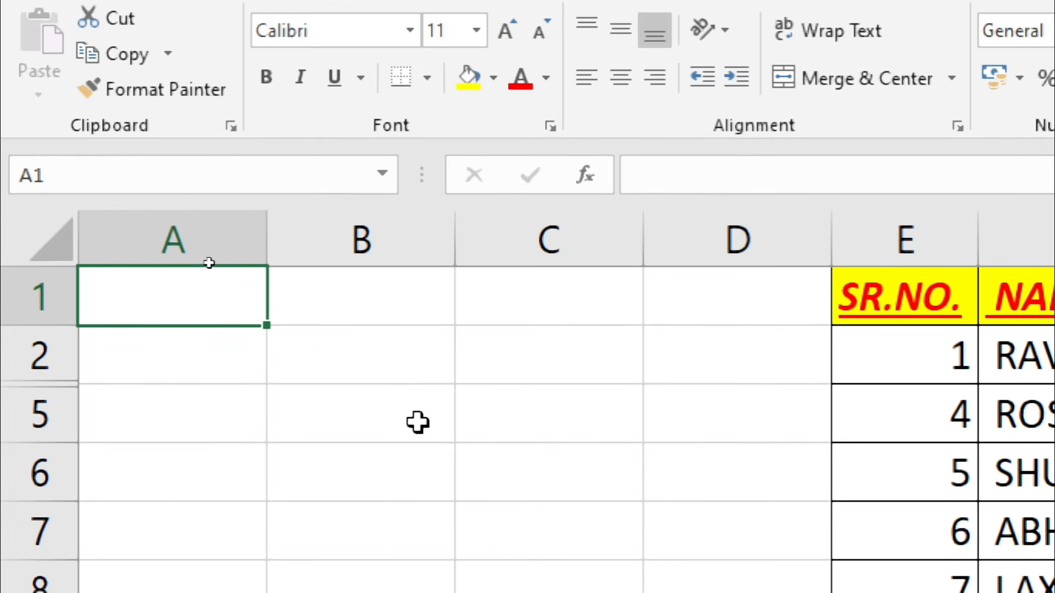
{"action": "key", "text": "Right"}
{"action": "key", "text": "Right"}
{"action": "key", "text": "Right"}
{"action": "key", "text": "Right"}
{"action": "key", "text": "Right"}
{"action": "key", "text": "Right"}
{"action": "key", "text": "Left"}
{"action": "key", "text": "Left"}
{"action": "key", "text": "Right"}
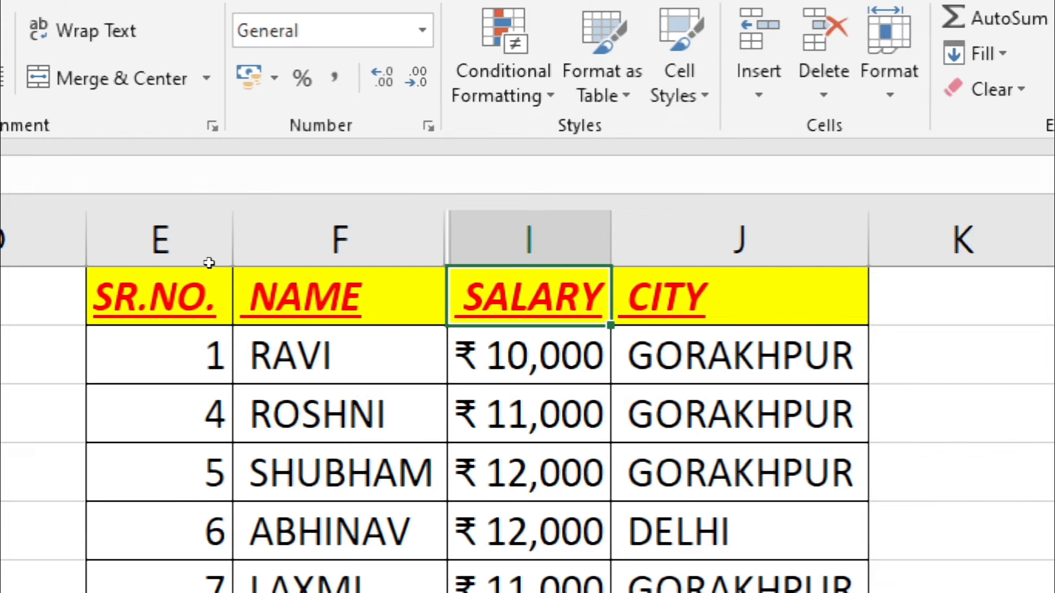
Step: Unhide rows 3 and 4 through Format > Hide & Unhide
{"action": "left_click", "coordinate": [870, 81]}
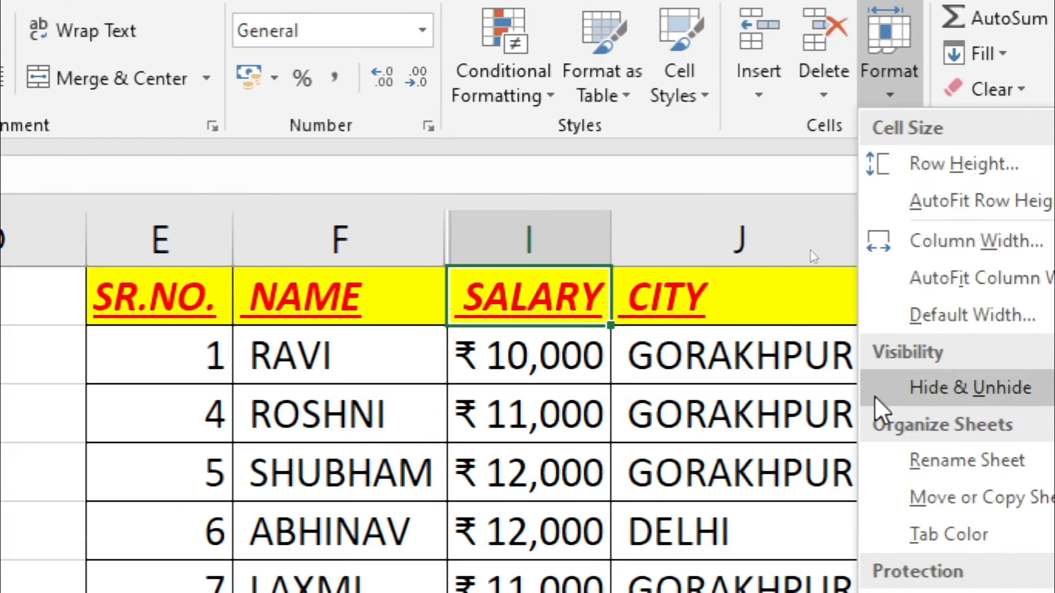
{"action": "mouse_move", "coordinate": [1013, 390]}
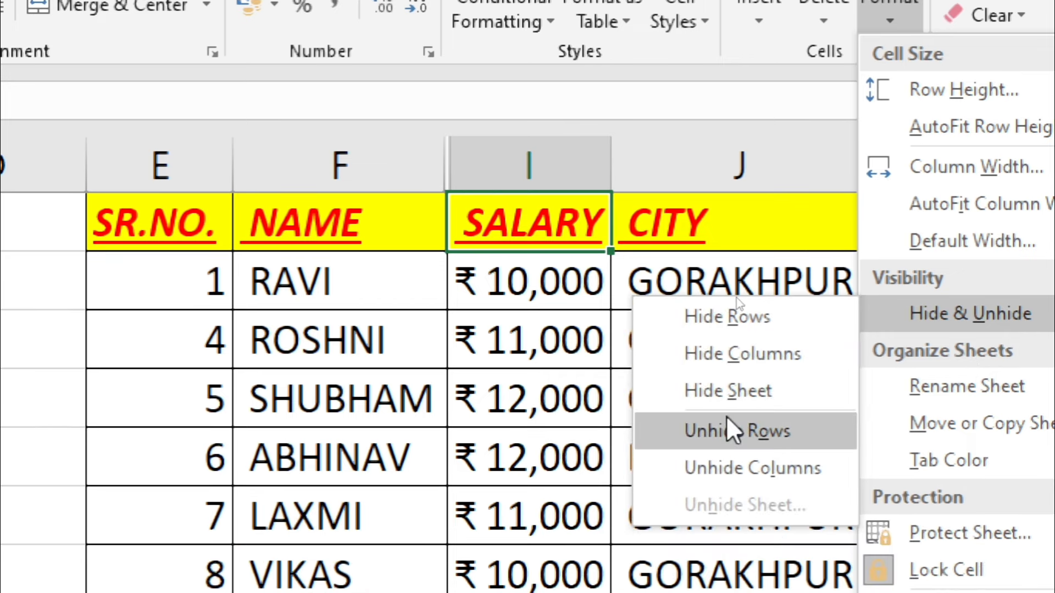
{"action": "left_click", "coordinate": [726, 416]}
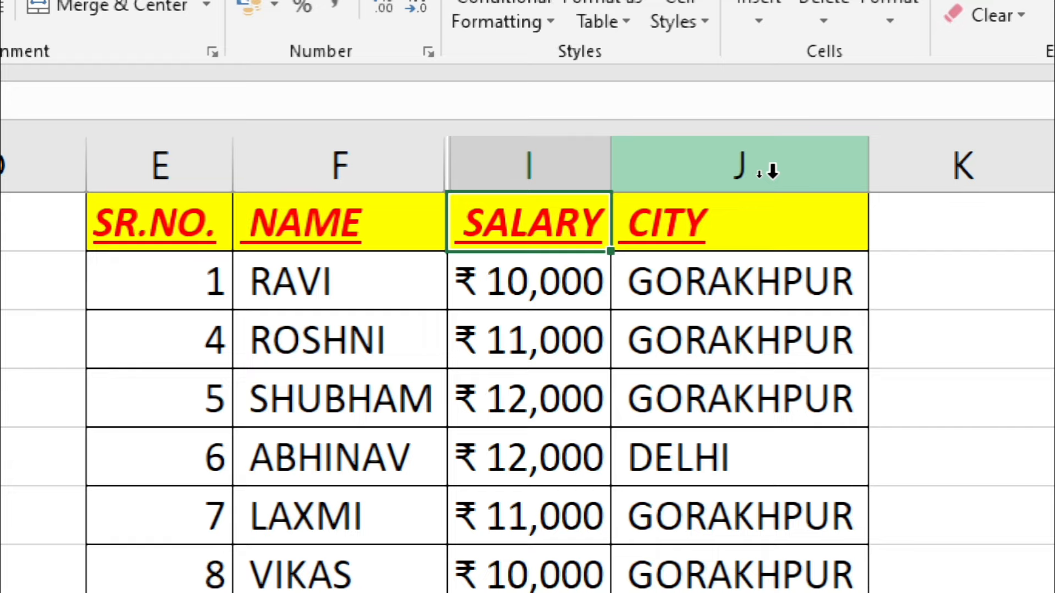
Step: Select columns F through I and unhide the hidden columns G and H
{"action": "left_click", "coordinate": [495, 281]}
{"action": "left_click_drag", "start_coordinate": [400, 164], "coordinate": [528, 167]}
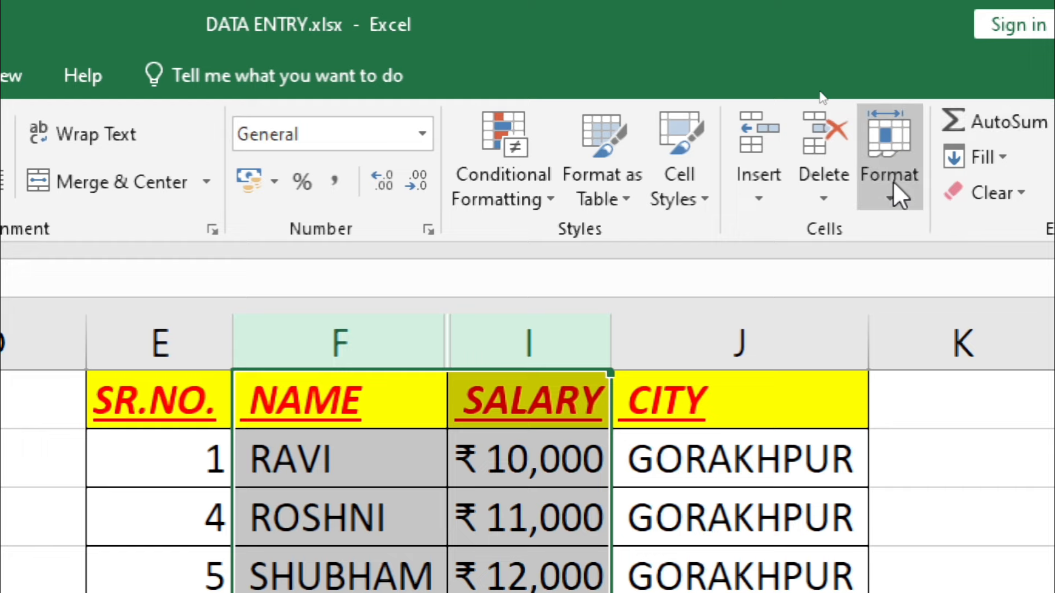
{"action": "left_click", "coordinate": [893, 182]}
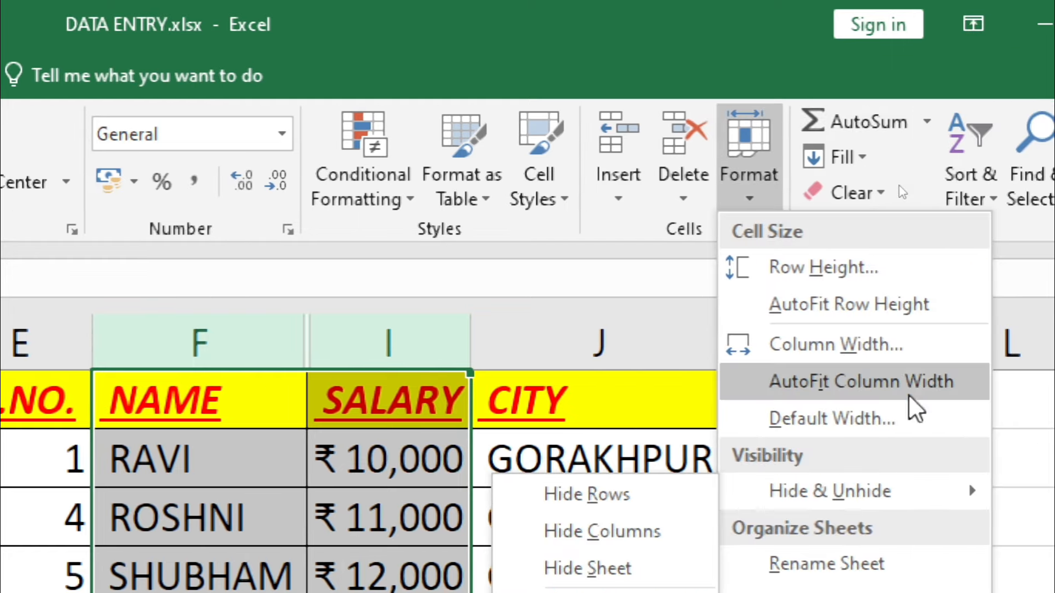
{"action": "mouse_move", "coordinate": [782, 488]}
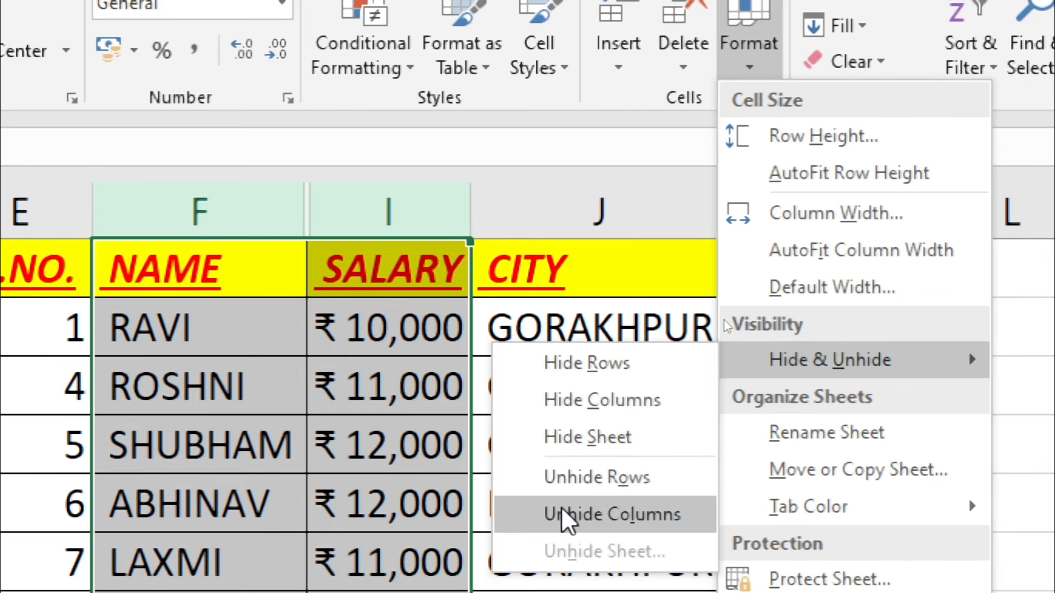
{"action": "left_click", "coordinate": [562, 508]}
{"action": "left_click", "coordinate": [474, 273]}
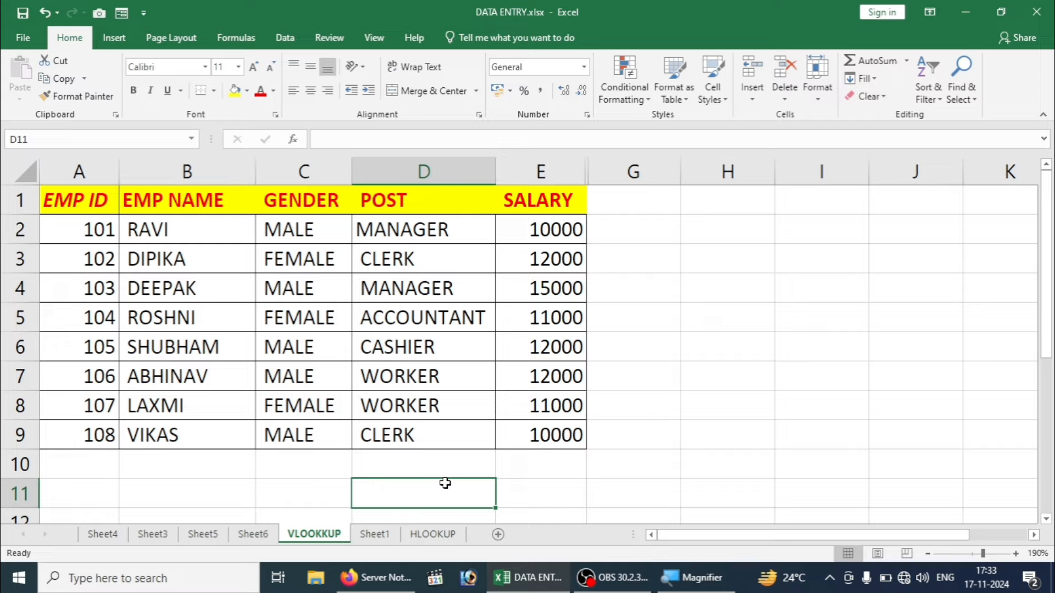
{"action": "left_click", "coordinate": [710, 299]}
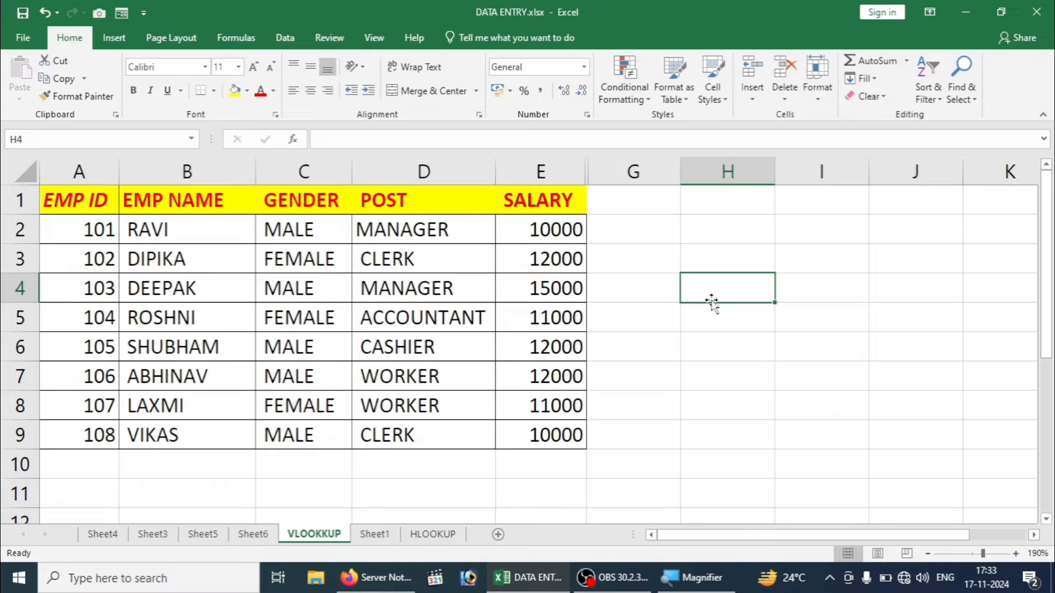
{"action": "left_click", "coordinate": [622, 281]}
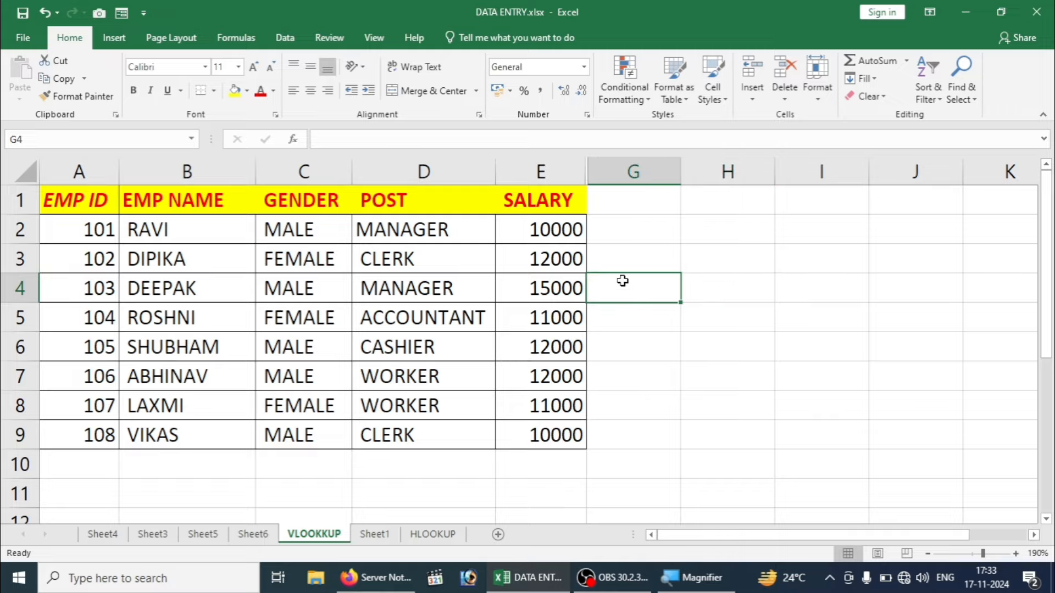
{"action": "key", "text": "Down"}
{"action": "key", "text": "Down"}
{"action": "key", "text": "Down"}
{"action": "key", "text": "Down"}
{"action": "key", "text": "Down"}
{"action": "key", "text": "Down"}
{"action": "key", "text": "Down"}
{"action": "key", "text": "Down"}
{"action": "key", "text": "Down"}
{"action": "key", "text": "Down"}
{"action": "key", "text": "Down"}
{"action": "key", "text": "Down"}
{"action": "key", "text": "Down"}
{"action": "key", "text": "Down"}
{"action": "key", "text": "Down"}
{"action": "key", "text": "Down"}
{"action": "key", "text": "Down"}
{"action": "key", "text": "Down"}
{"action": "key", "text": "Down"}
{"action": "key", "text": "Down"}
{"action": "key", "text": "Down"}
{"action": "key", "text": "Down"}
{"action": "key", "text": "Down"}
{"action": "key", "text": "Down"}
{"action": "key", "text": "Down"}
{"action": "key", "text": "Down"}
{"action": "key", "text": "Down"}
{"action": "key", "text": "Down"}
{"action": "key", "text": "Down"}
{"action": "key", "text": "Down"}
{"action": "key", "text": "Down"}
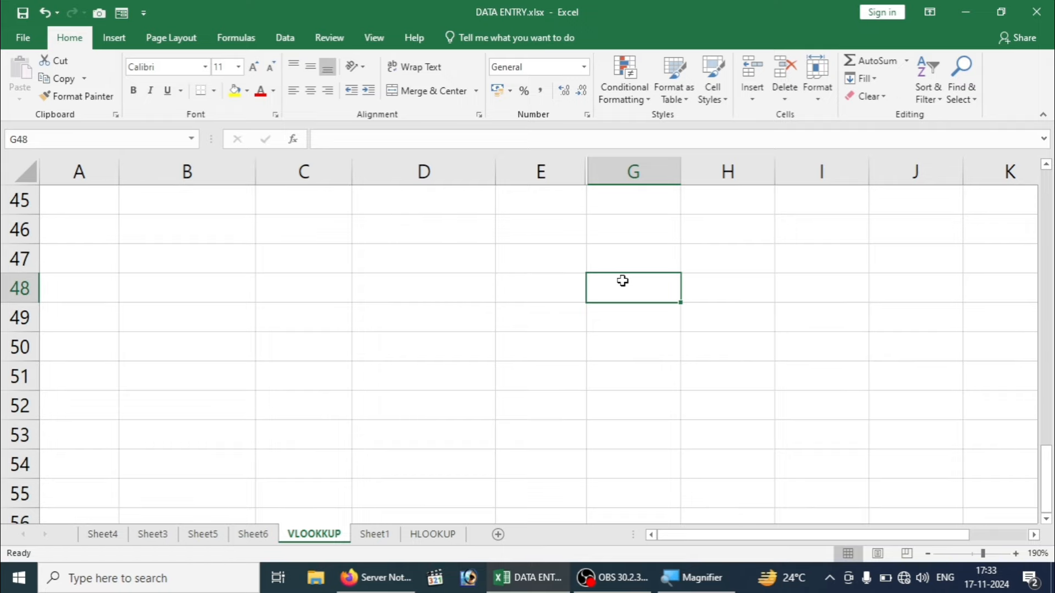
{"action": "key", "text": "Up"}
{"action": "key", "text": "Up"}
{"action": "key", "text": "Up"}
{"action": "key", "text": "Up"}
{"action": "key", "text": "Up"}
{"action": "key", "text": "Up"}
{"action": "key", "text": "Up"}
{"action": "key", "text": "Up"}
{"action": "key", "text": "Up"}
{"action": "key", "text": "Up"}
{"action": "key", "text": "Up"}
{"action": "key", "text": "Up"}
{"action": "key", "text": "Up"}
{"action": "key", "text": "Up"}
{"action": "key", "text": "Up"}
{"action": "key", "text": "Up"}
{"action": "key", "text": "Up"}
{"action": "key", "text": "Up"}
{"action": "key", "text": "Up"}
{"action": "key", "text": "Up"}
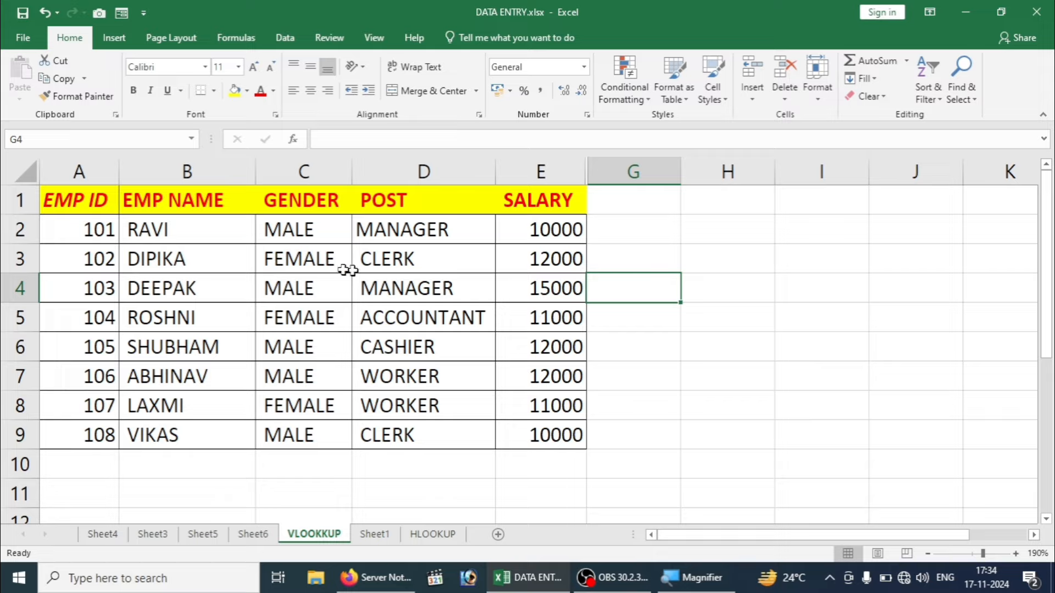
{"action": "left_click", "coordinate": [326, 269]}
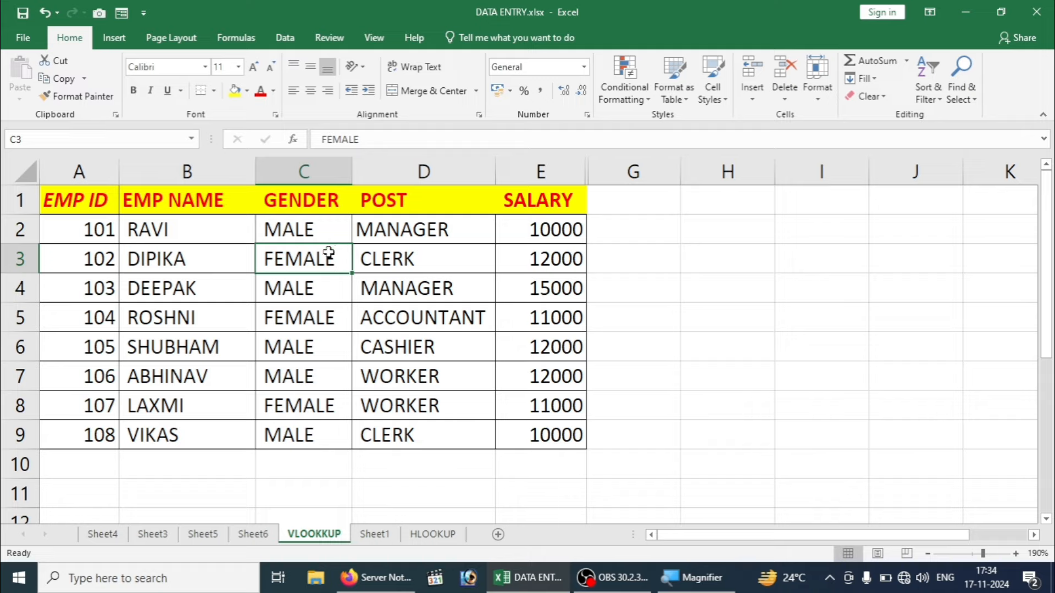
{"action": "key", "text": "ctrl+shift+Down"}
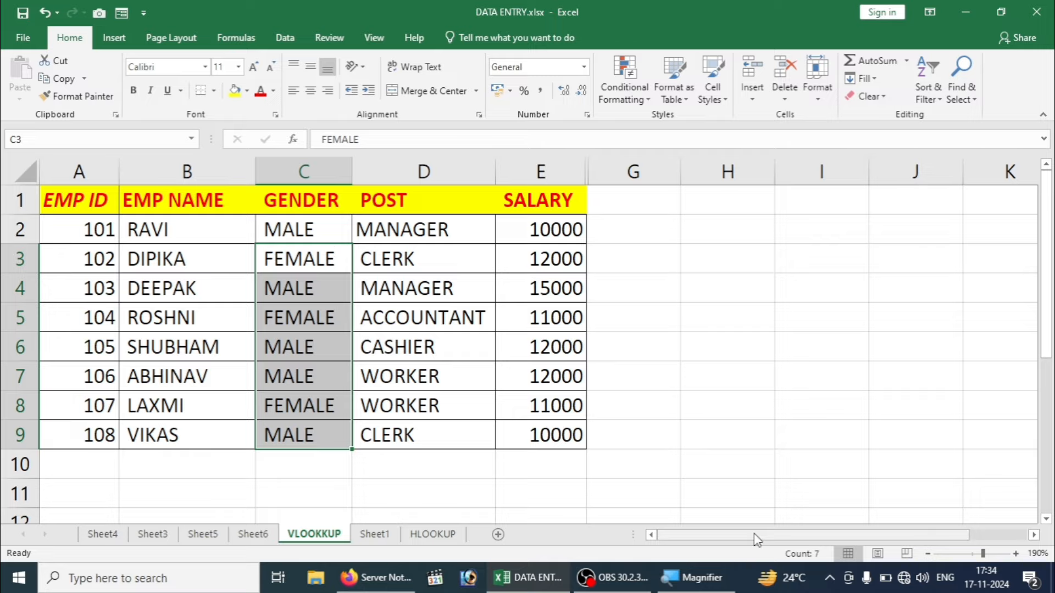
{"action": "key", "text": "super+plus"}
{"action": "left_click_drag", "start_coordinate": [781, 538], "coordinate": [922, 537]}
{"action": "left_click_drag", "start_coordinate": [1032, 542], "coordinate": [655, 571]}
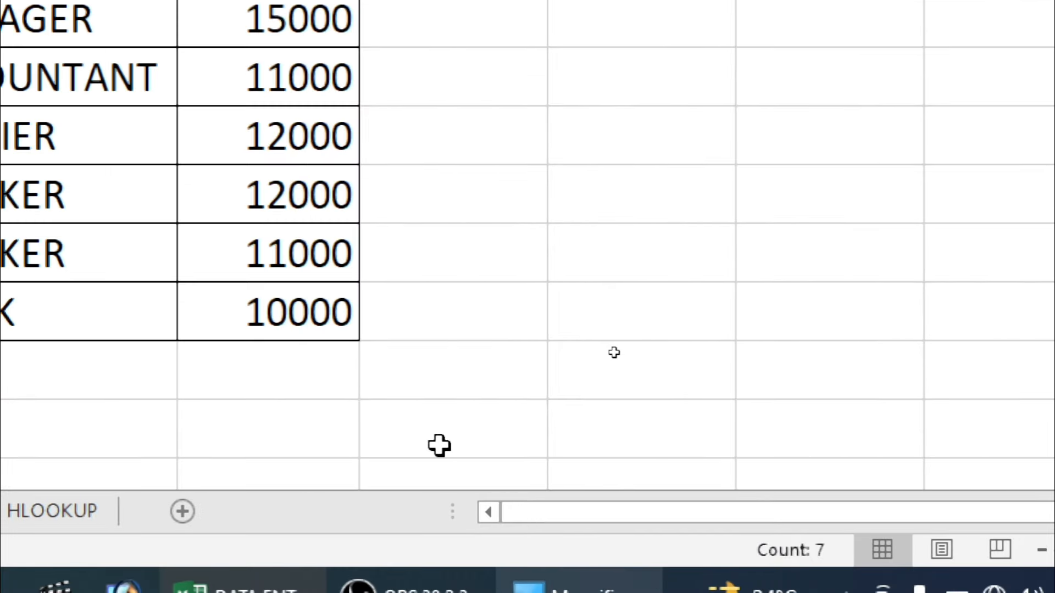
{"action": "left_click", "coordinate": [426, 56]}
{"action": "key", "text": "Up"}
{"action": "key", "text": "Left"}
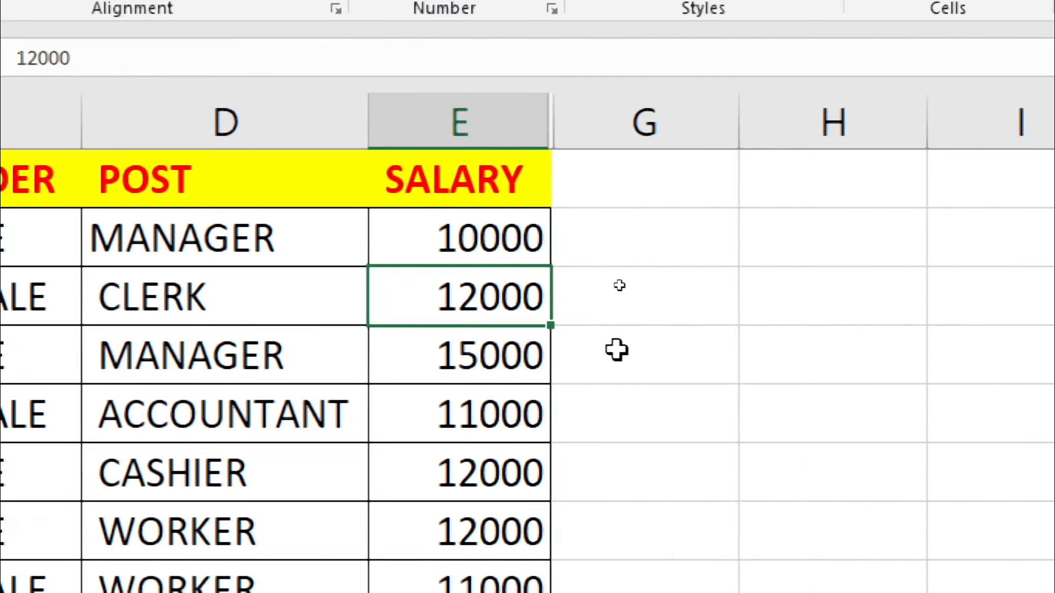
{"action": "key", "text": "Down"}
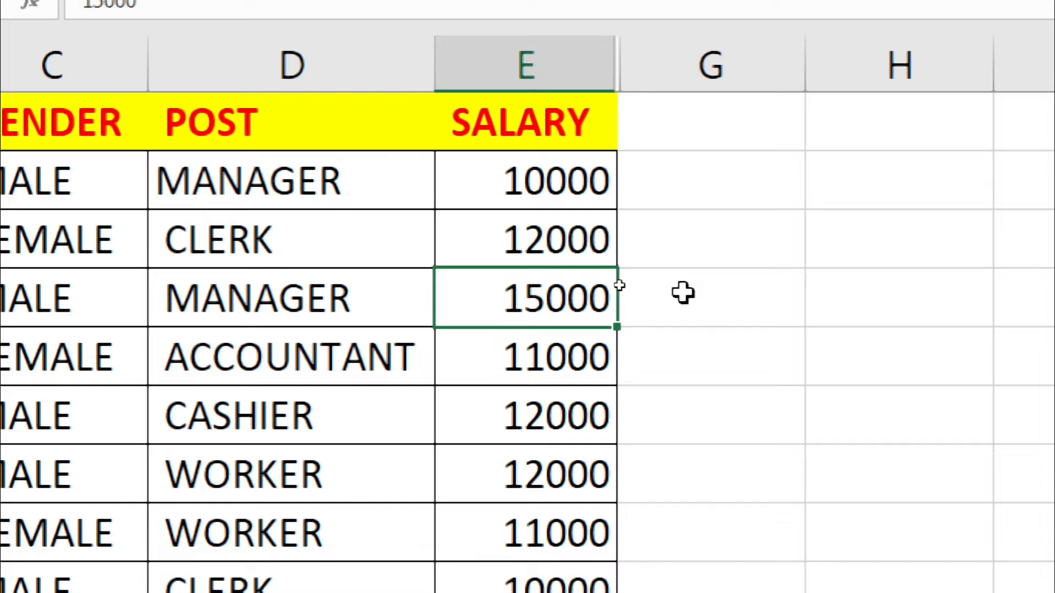
{"action": "left_click", "coordinate": [412, 318]}
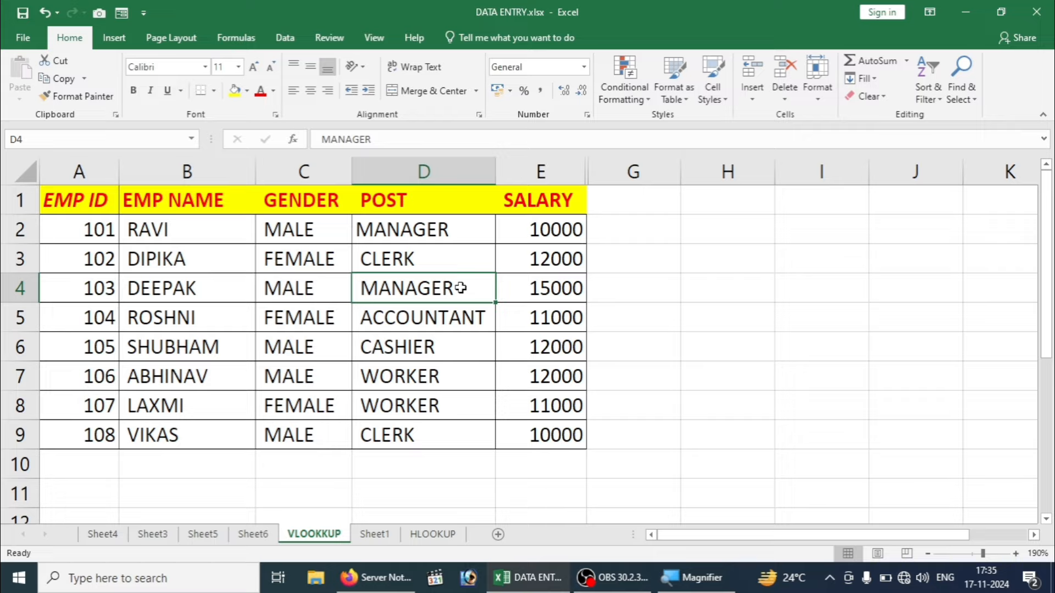
{"action": "key", "text": "Right"}
{"action": "key", "text": "Right"}
{"action": "key", "text": "Right"}
{"action": "key", "text": "Right"}
{"action": "key", "text": "Right"}
{"action": "key", "text": "Right"}
{"action": "key", "text": "Right"}
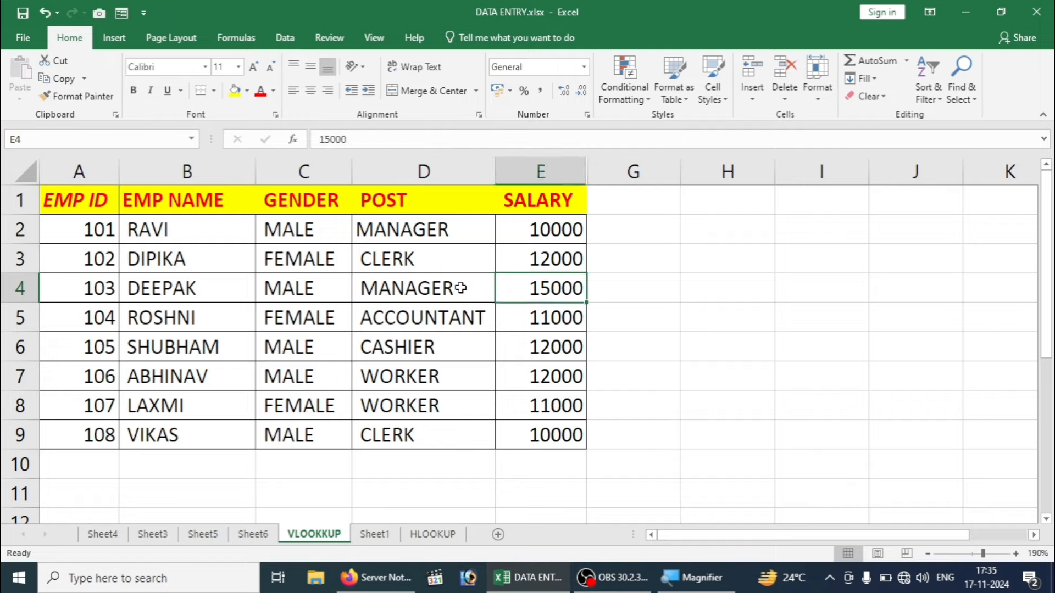
{"action": "key", "text": "Right"}
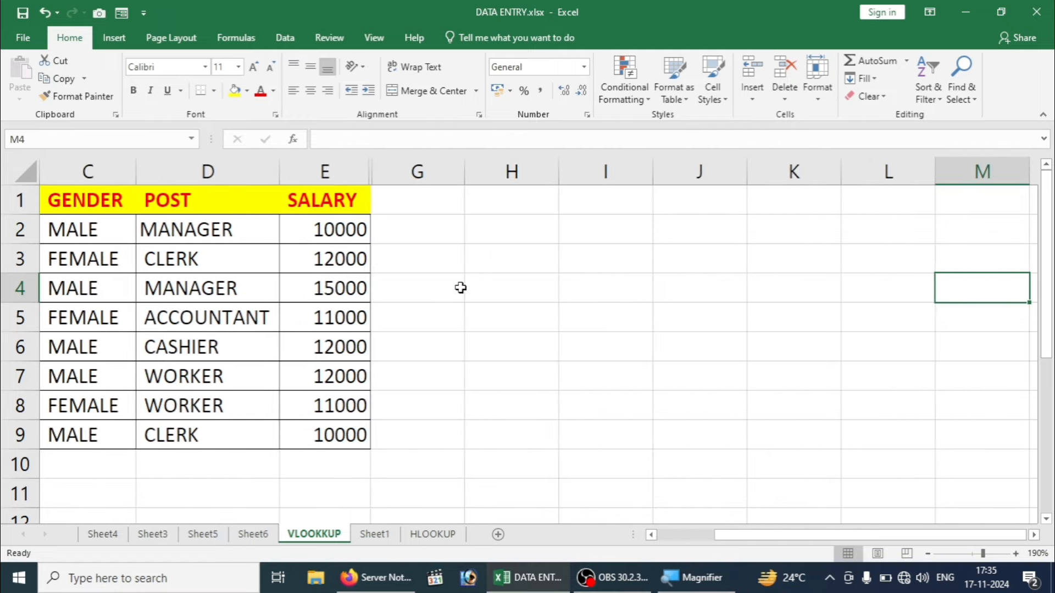
Step: Type the label DATE in H3
{"action": "left_click", "coordinate": [460, 288]}
{"action": "left_click", "coordinate": [534, 272]}
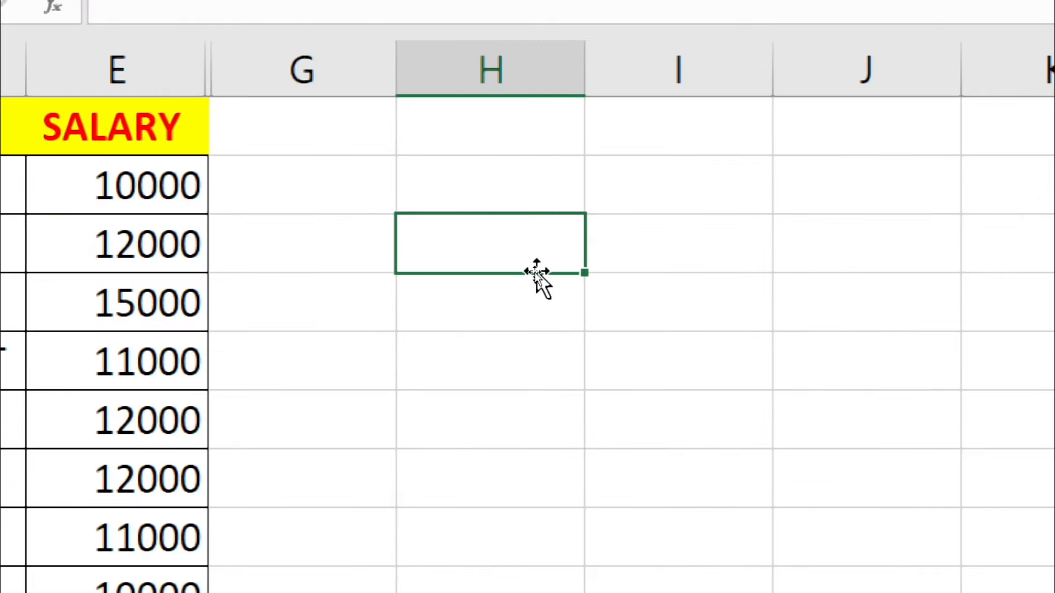
{"action": "left_click", "coordinate": [486, 190]}
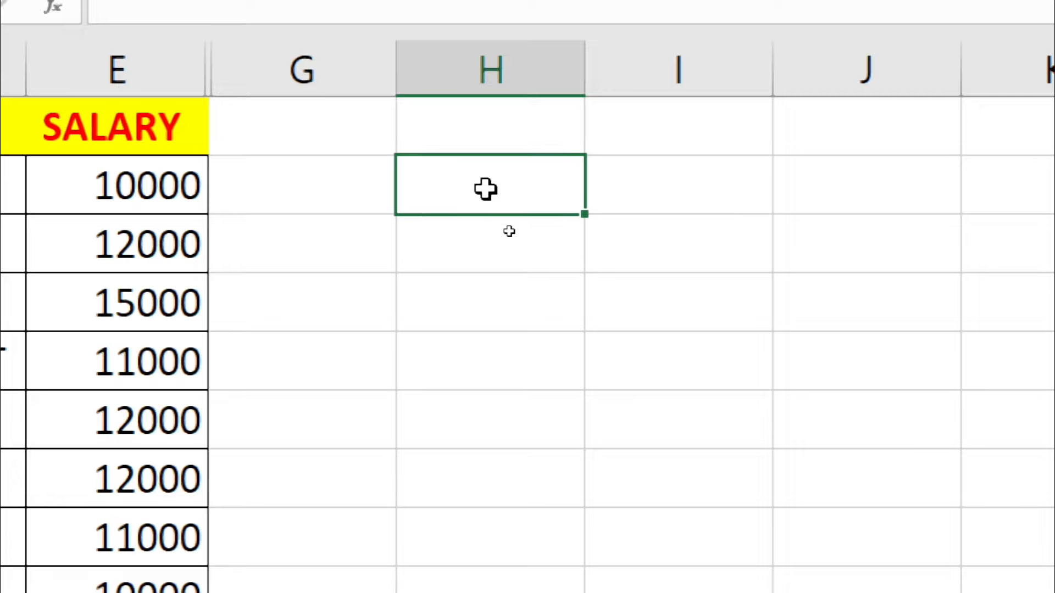
{"action": "left_click", "coordinate": [478, 280]}
{"action": "left_click", "coordinate": [434, 248]}
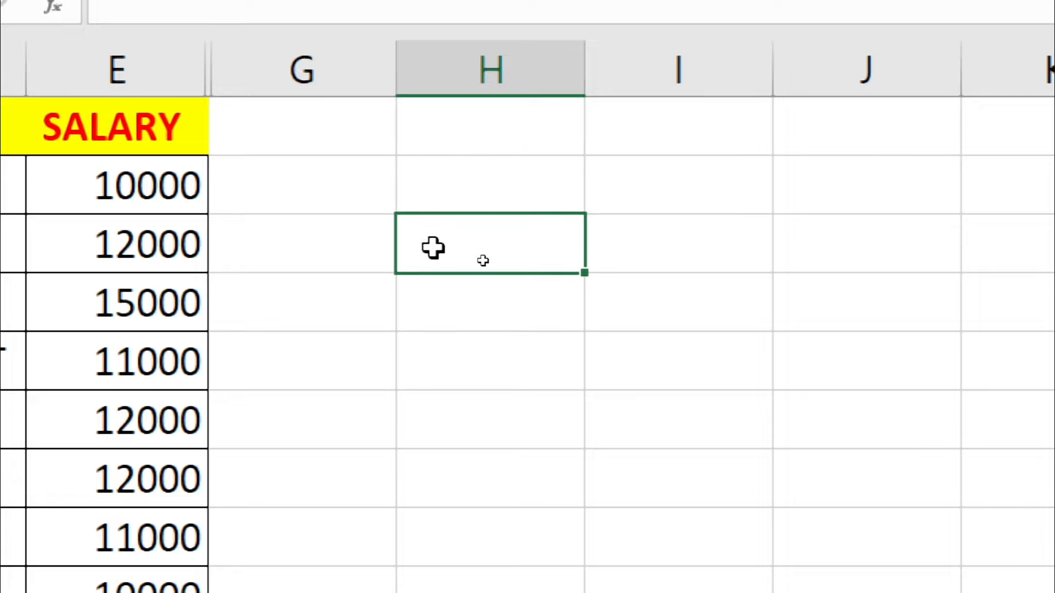
{"action": "type", "text": "DATE"}
{"action": "key", "text": "Tab"}
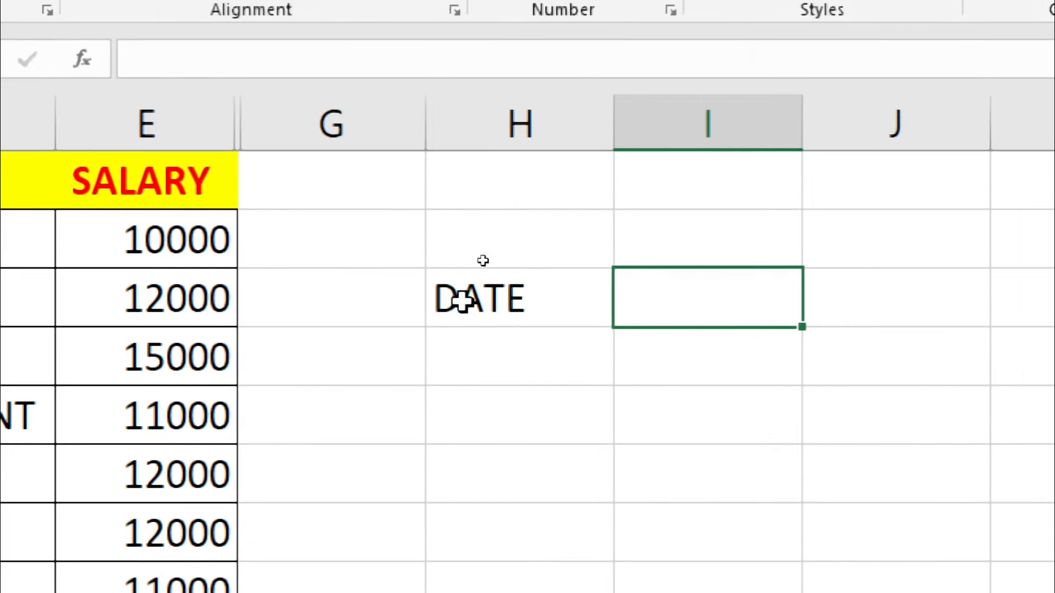
Step: Enter the date 17-11-2024 in I3, next to the DATE label
{"action": "double_click", "coordinate": [669, 303]}
{"action": "type", "text": "17-11-2024"}
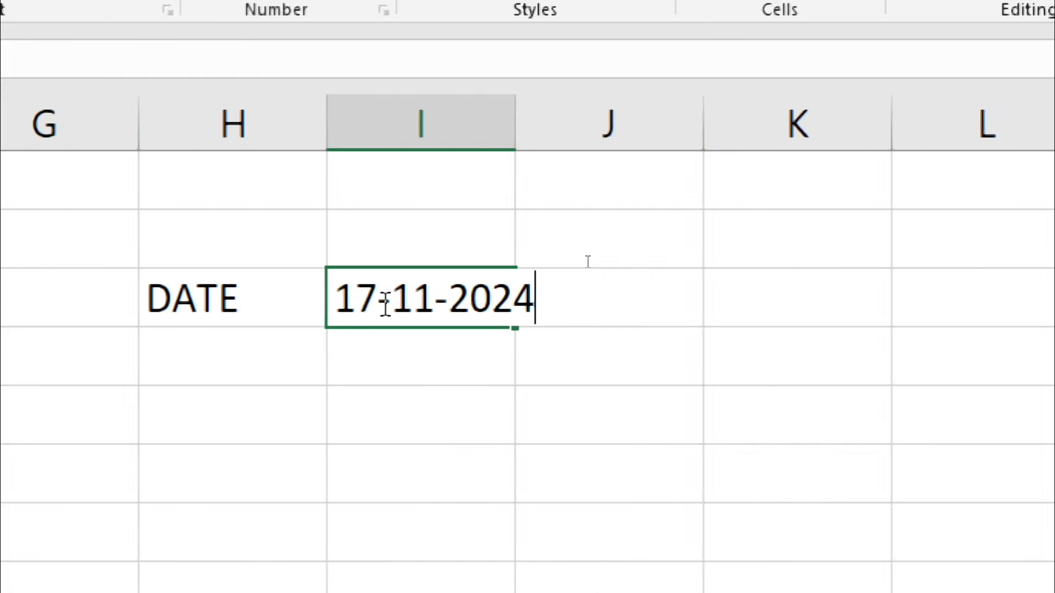
{"action": "left_click", "coordinate": [345, 380]}
{"action": "left_click", "coordinate": [419, 301]}
{"action": "key", "text": "Tab"}
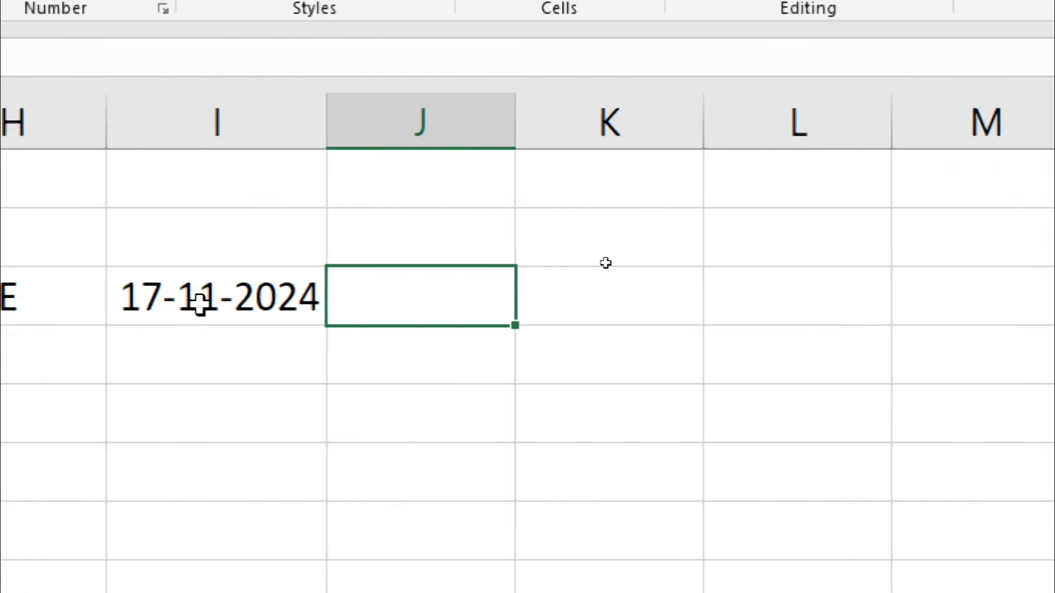
{"action": "key", "text": "Right"}
{"action": "key", "text": "Right"}
{"action": "key", "text": "Right"}
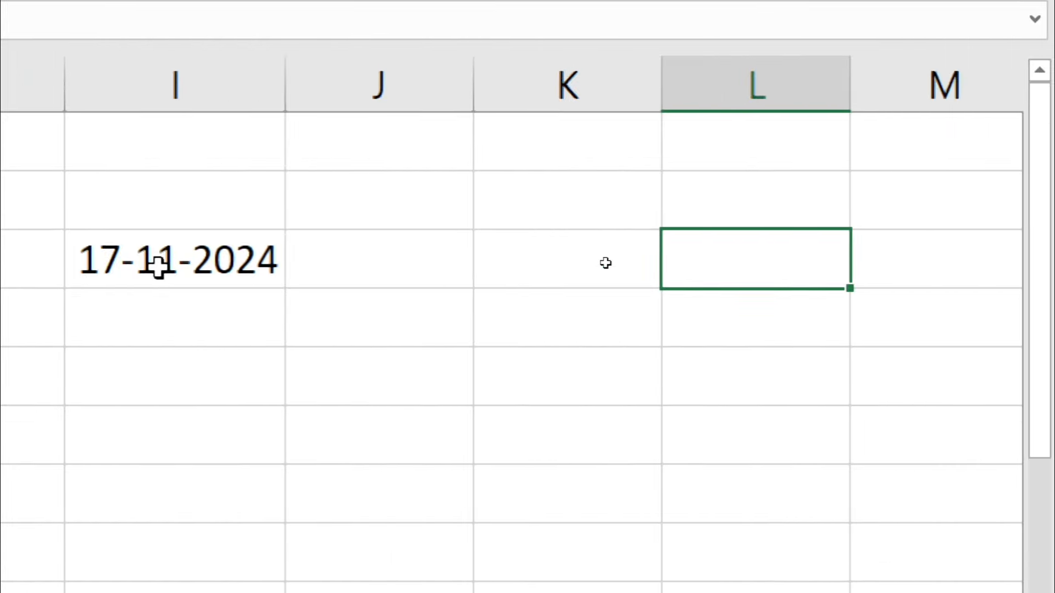
Step: Type the label TIME in cell S19
{"action": "key", "text": "Down"}
{"action": "key", "text": "Down"}
{"action": "key", "text": "Down"}
{"action": "key", "text": "Down"}
{"action": "key", "text": "Down"}
{"action": "key", "text": "Down"}
{"action": "key", "text": "Down"}
{"action": "key", "text": "Down"}
{"action": "key", "text": "Down"}
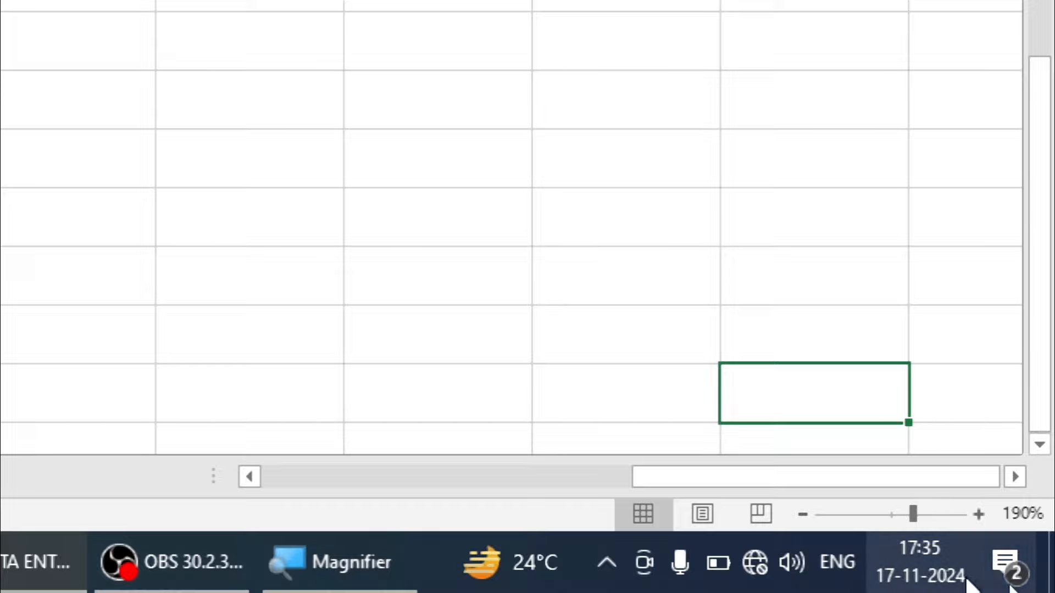
{"action": "mouse_move", "coordinate": [929, 582]}
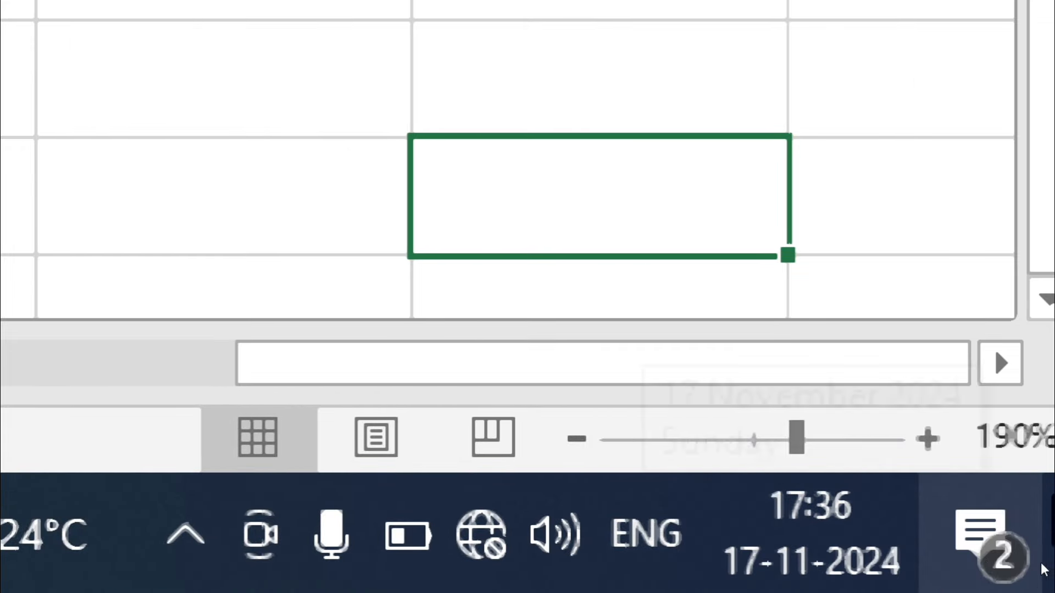
{"action": "mouse_move", "coordinate": [859, 542]}
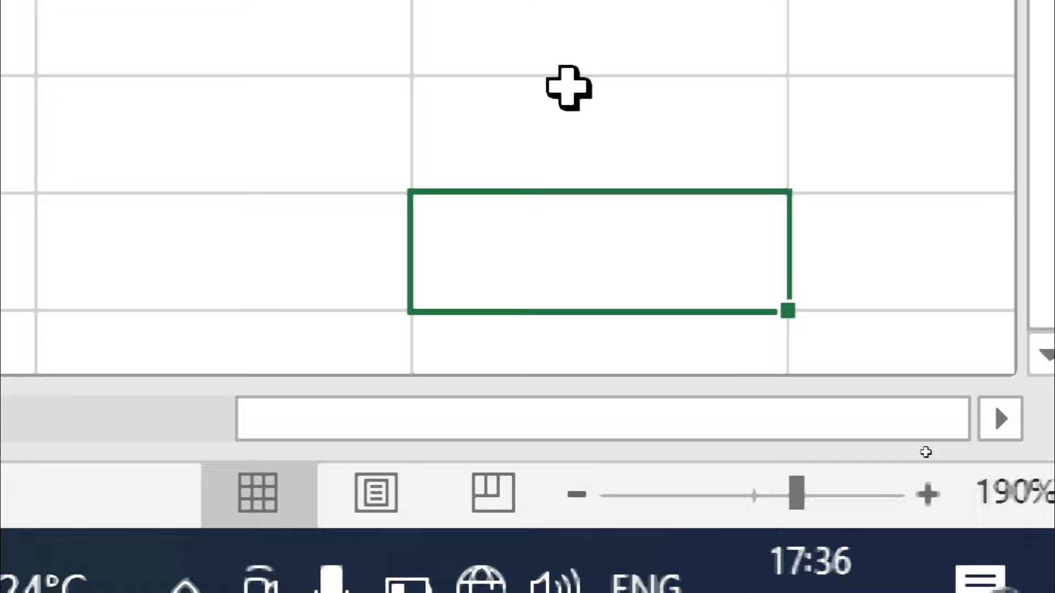
{"action": "left_click", "coordinate": [569, 32]}
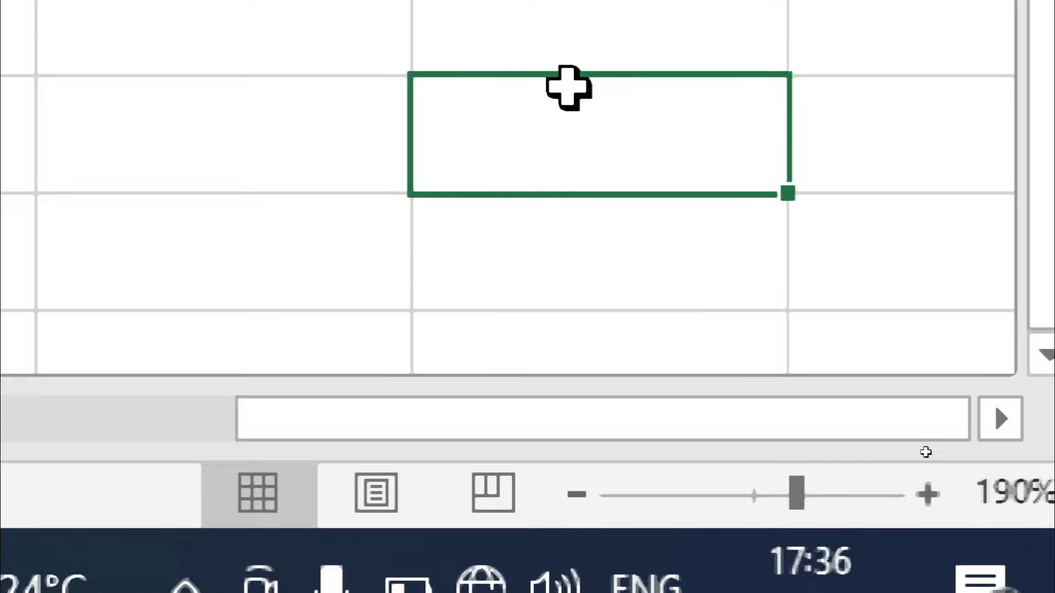
{"action": "left_click", "coordinate": [197, 146]}
{"action": "type", "text": "TI"}
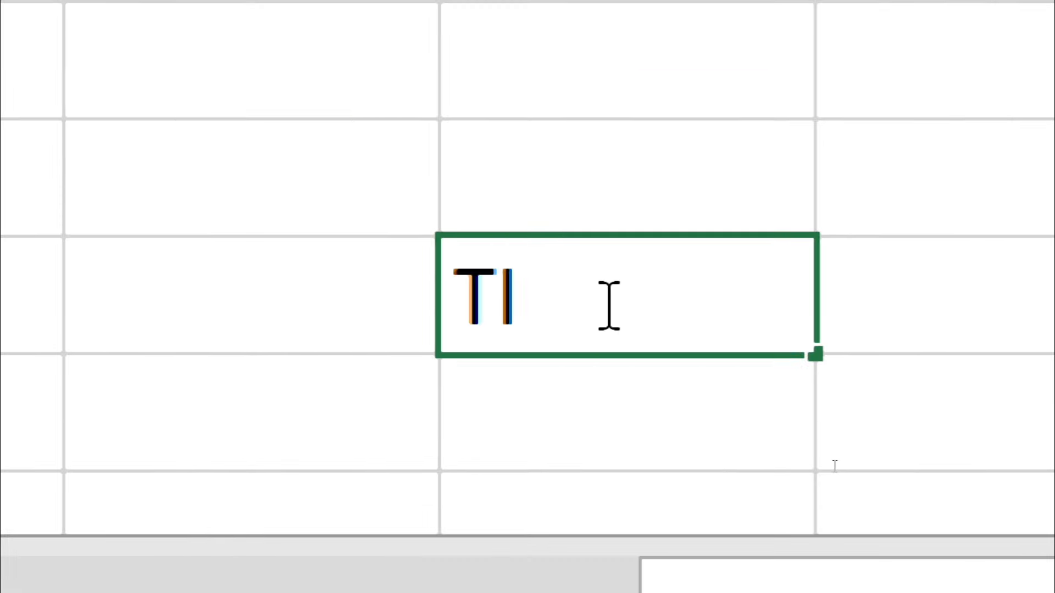
{"action": "type", "text": "ME"}
{"action": "key", "text": "Tab"}
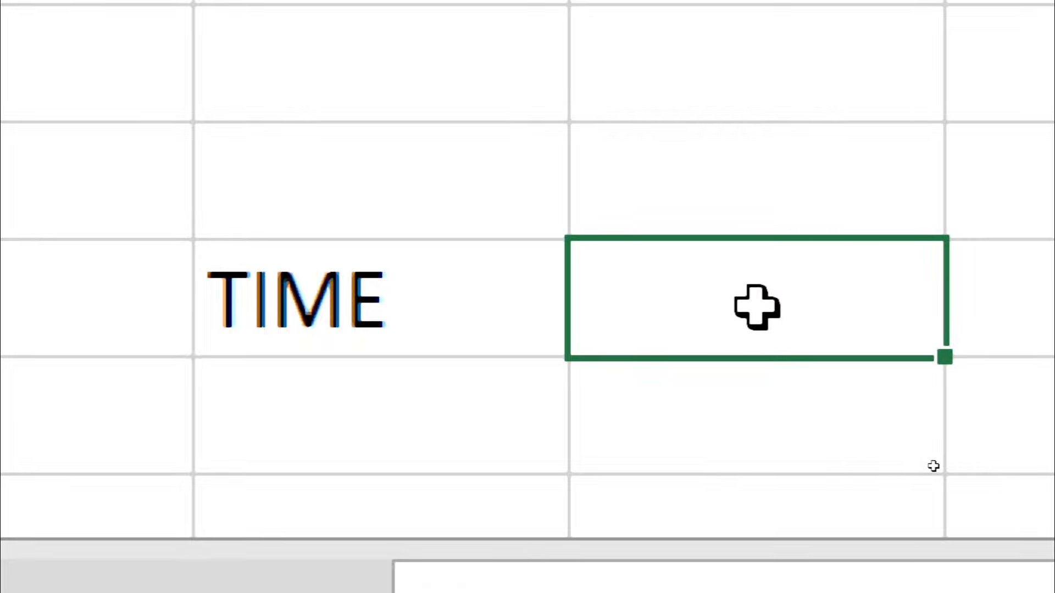
Step: Insert the current time 17:36 into T19 with Ctrl+Shift+;
{"action": "key", "text": "ctrl+shift+semicolon"}
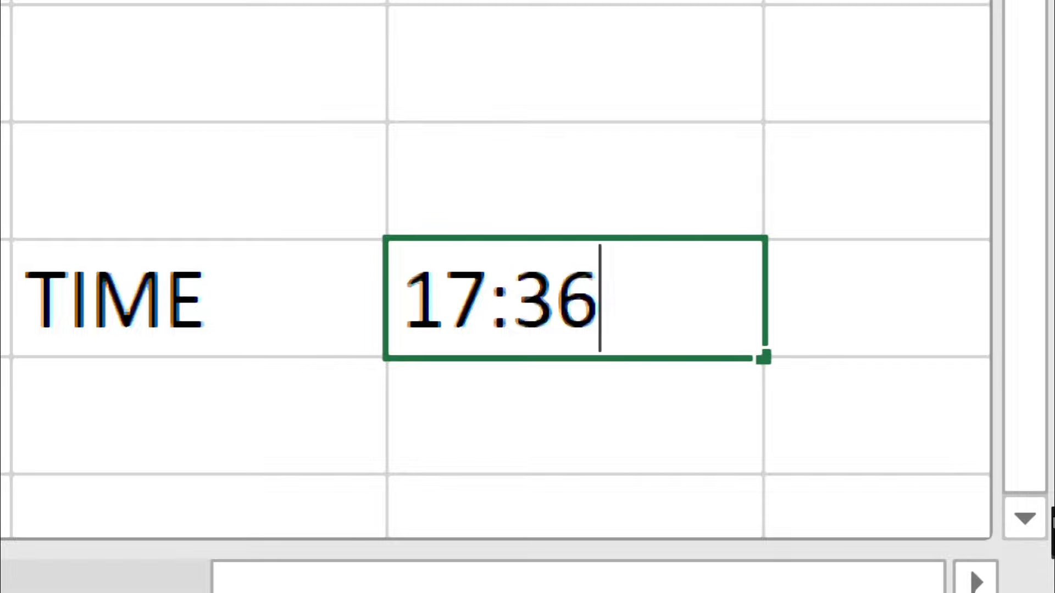
{"action": "left_click", "coordinate": [906, 464]}
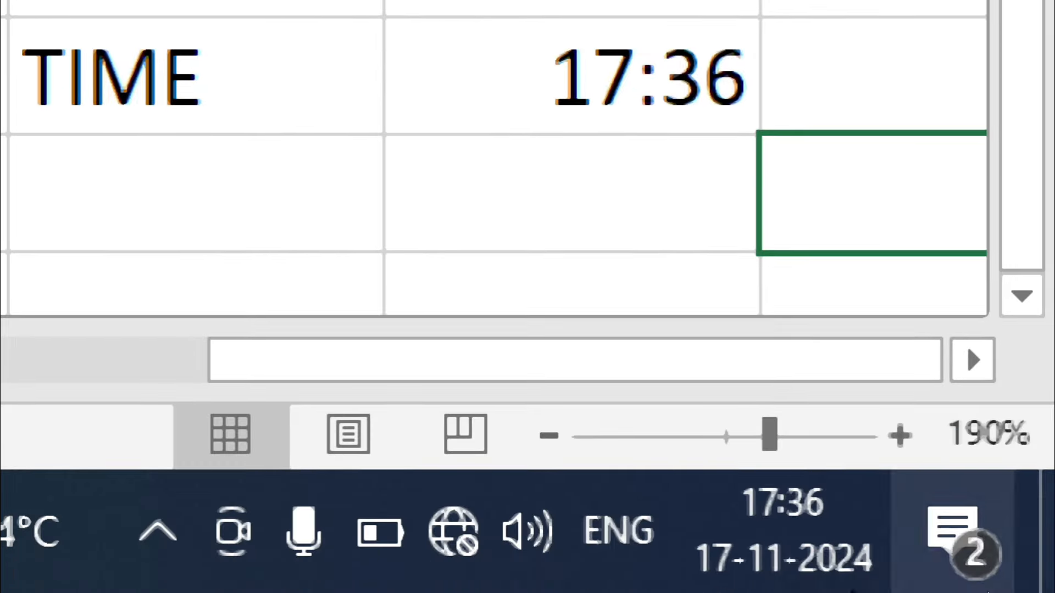
{"action": "mouse_move", "coordinate": [758, 544]}
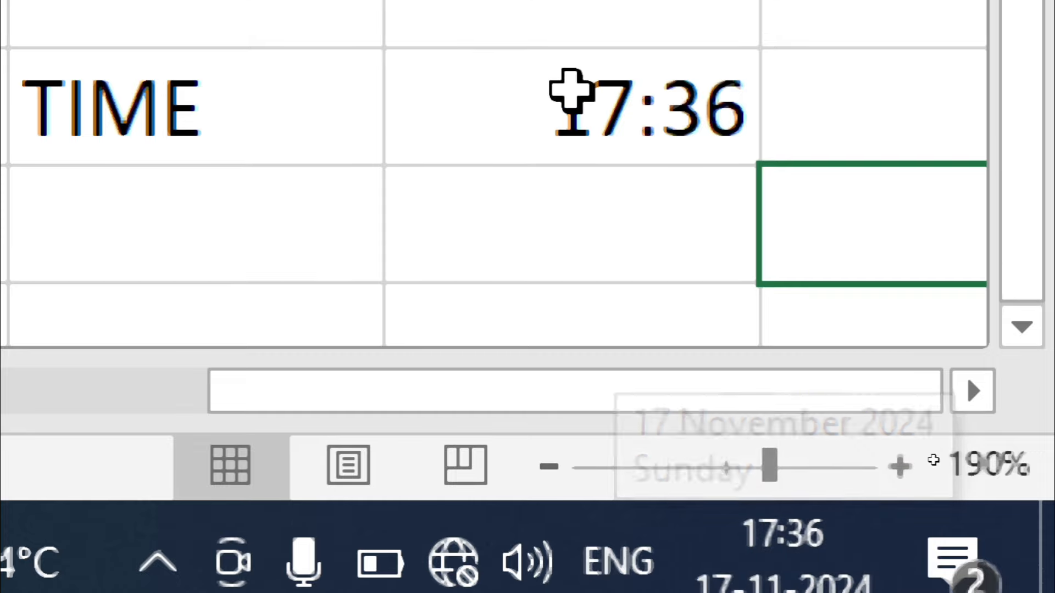
{"action": "left_click", "coordinate": [571, 63]}
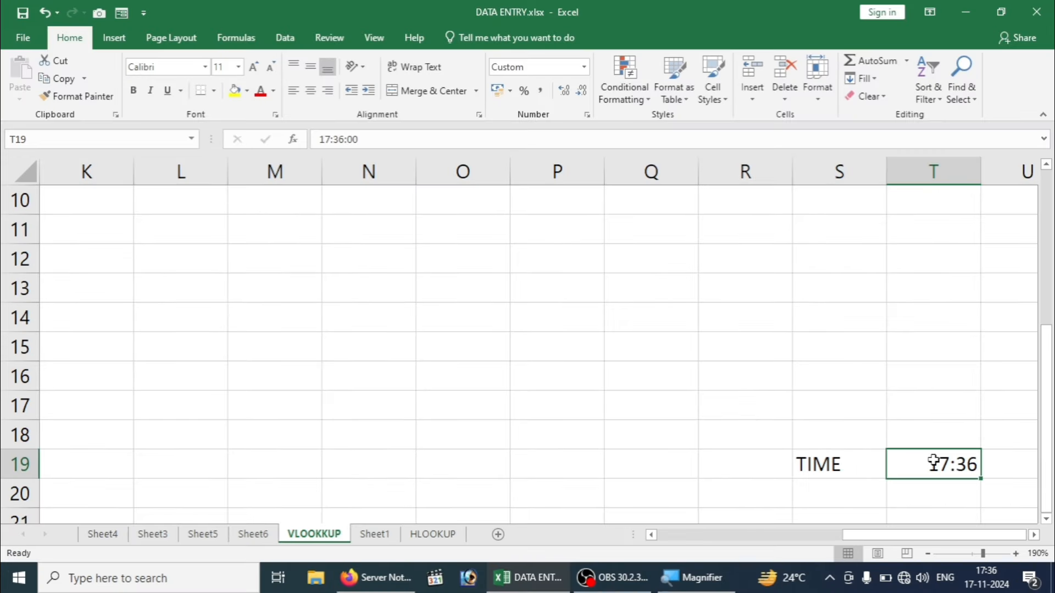
{"action": "left_click", "coordinate": [704, 438]}
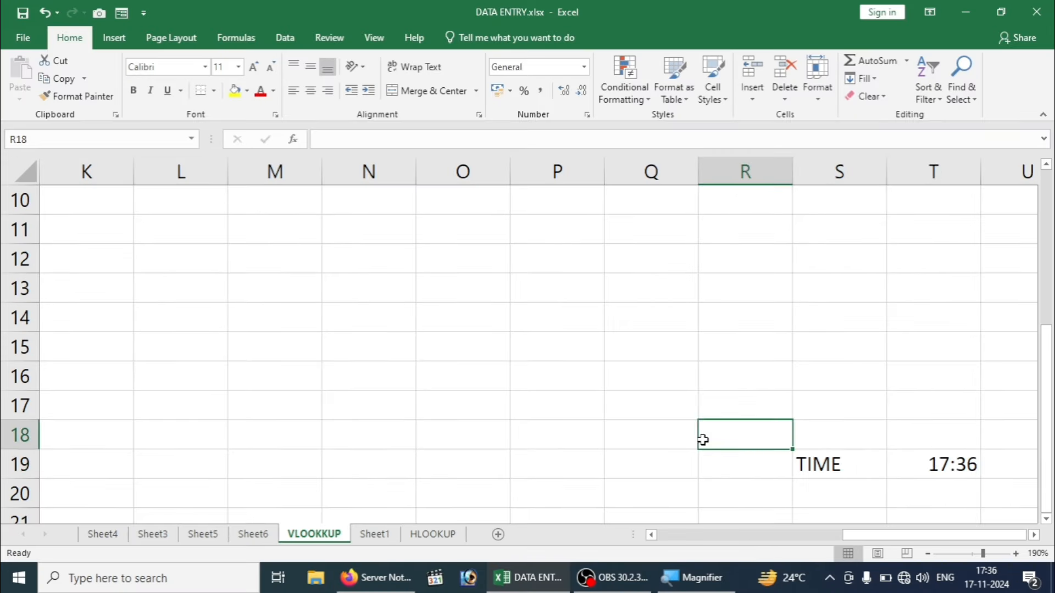
{"action": "key", "text": "Home"}
Step: Format salaries E2:E9 with thousands separators and two decimals, then as ₹ currency
{"action": "key", "text": "ctrl+Home"}
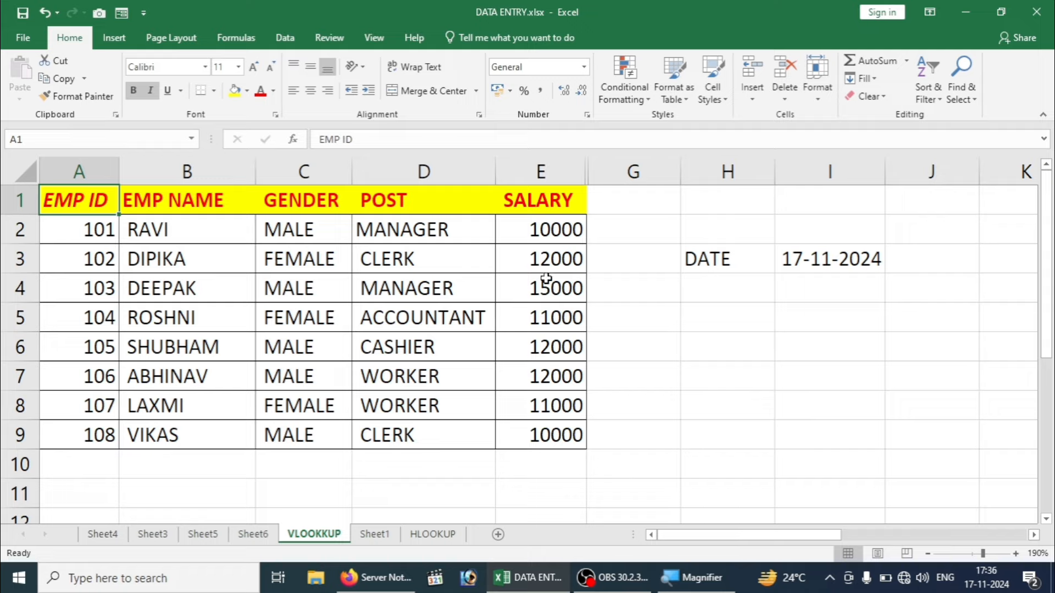
{"action": "left_click_drag", "start_coordinate": [539, 229], "coordinate": [542, 432]}
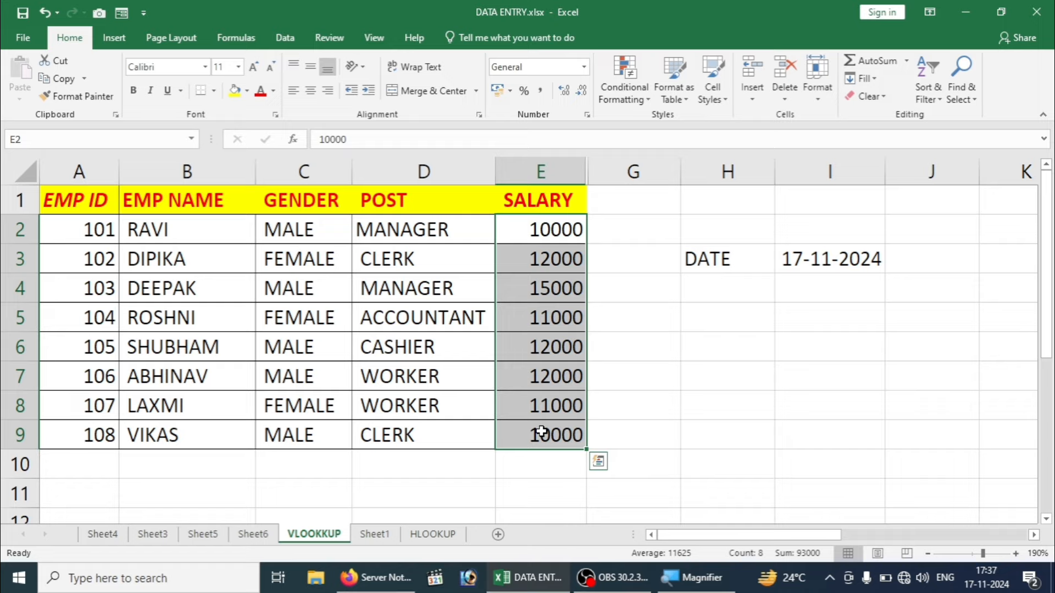
{"action": "key", "text": "ctrl+shift+1"}
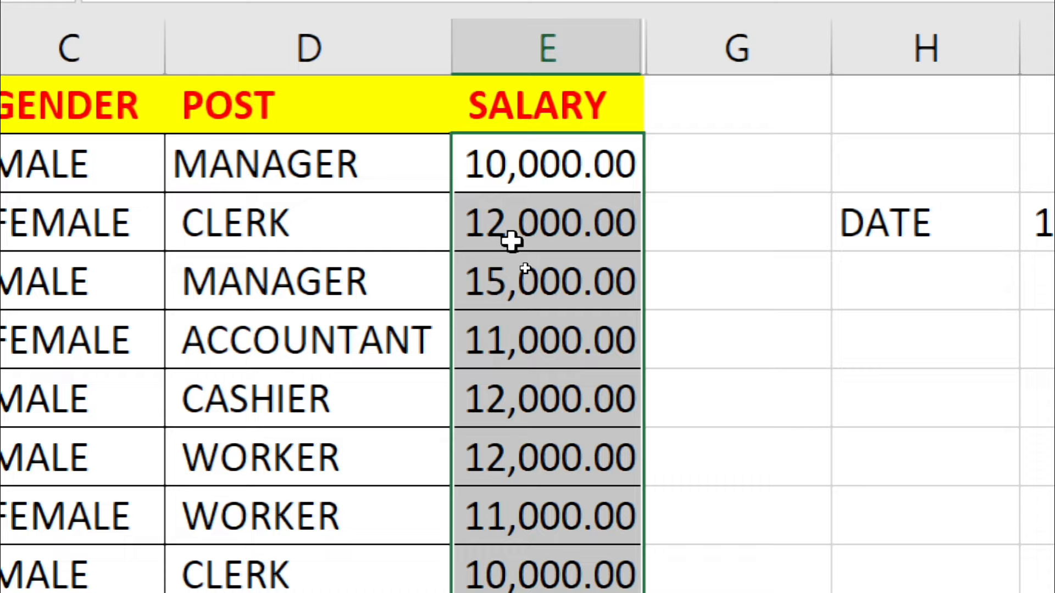
{"action": "key", "text": "ctrl+shift+4"}
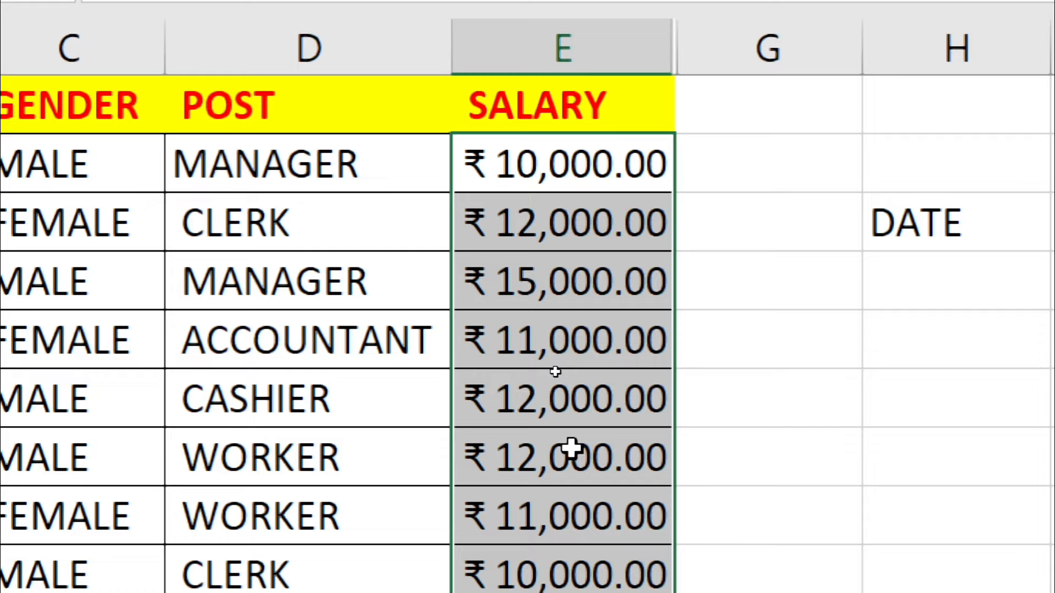
Step: Switch the 17-11-2024 cell to Number (45613.00), then back to the date 17-Nov-24
{"action": "left_click", "coordinate": [836, 354]}
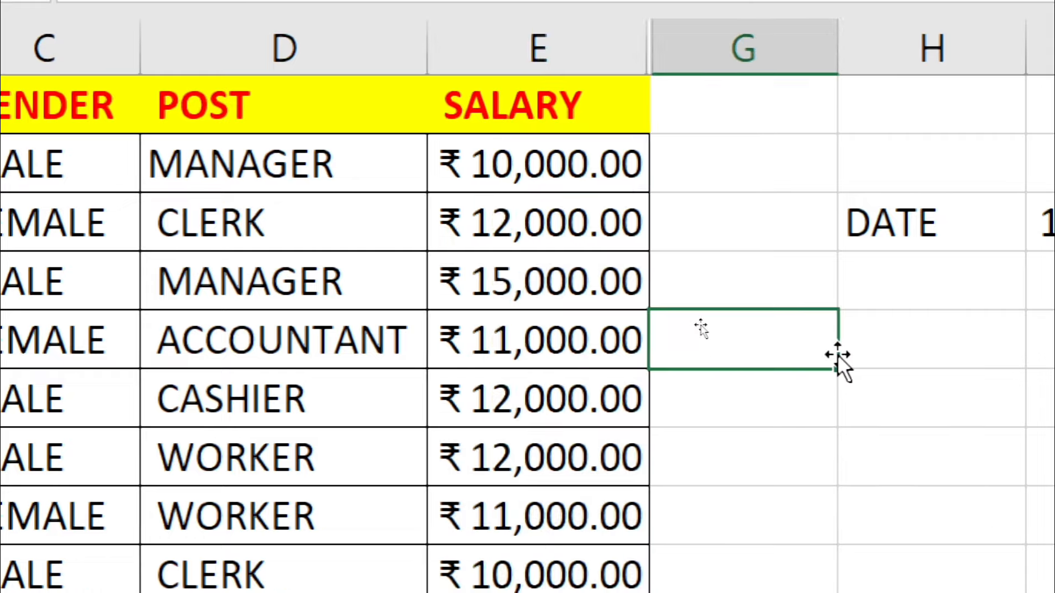
{"action": "left_click", "coordinate": [839, 357]}
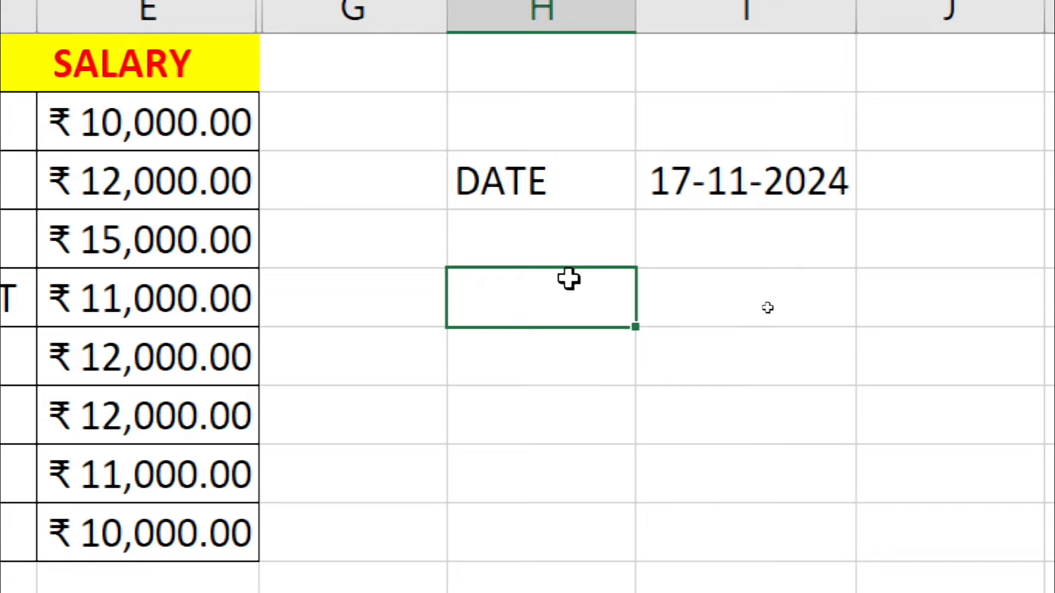
{"action": "left_click", "coordinate": [738, 202]}
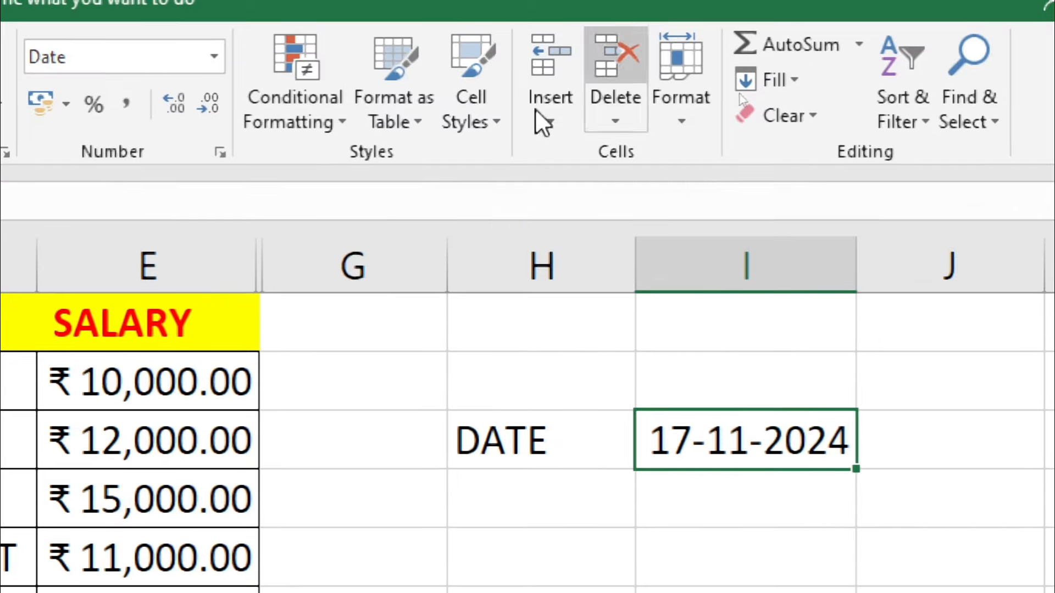
{"action": "left_click", "coordinate": [219, 68]}
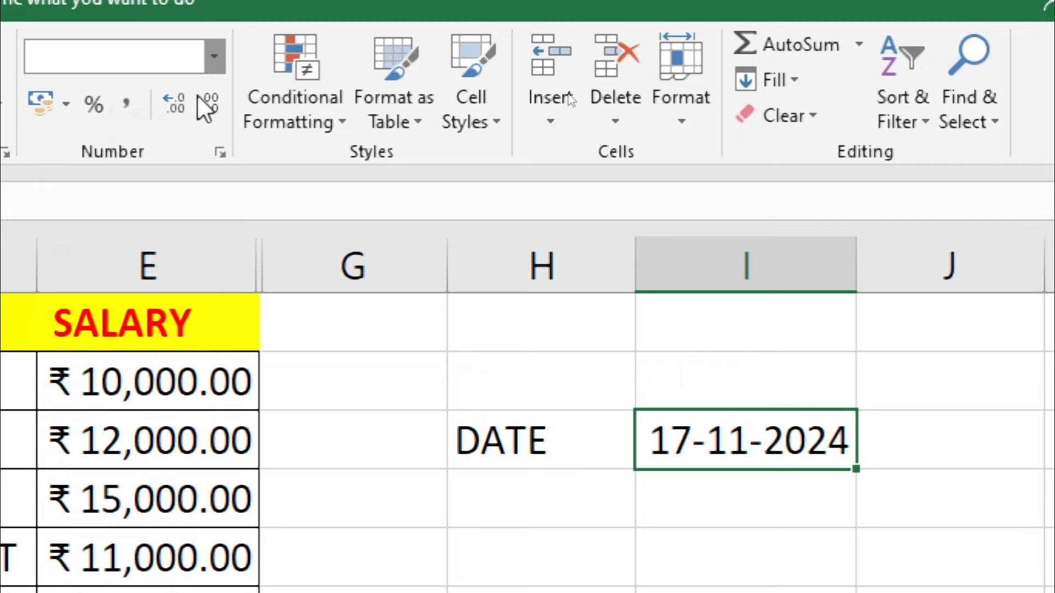
{"action": "left_click", "coordinate": [140, 165]}
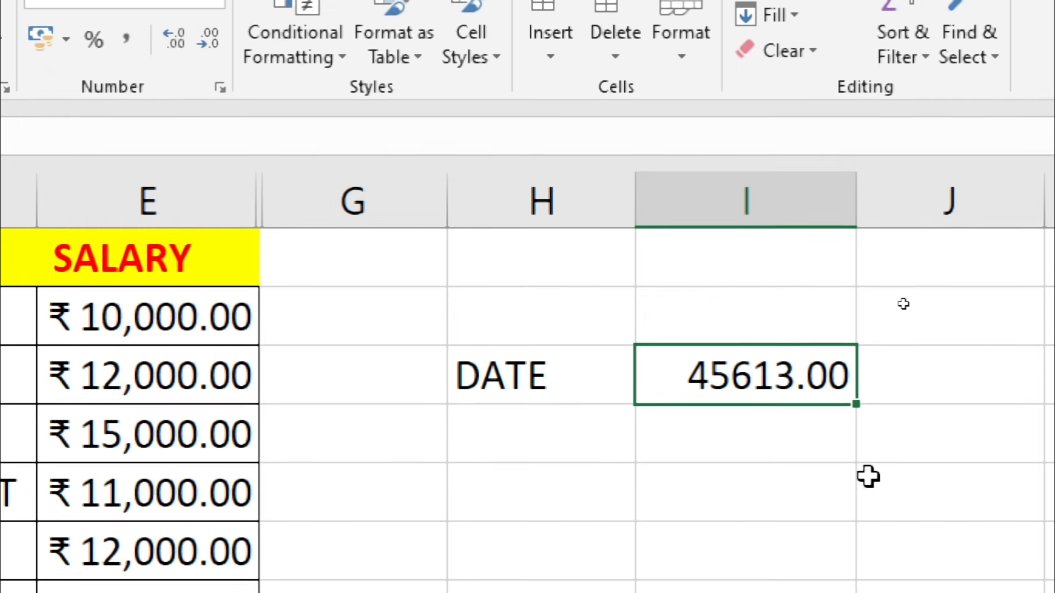
{"action": "left_click", "coordinate": [769, 442]}
{"action": "key", "text": "Right"}
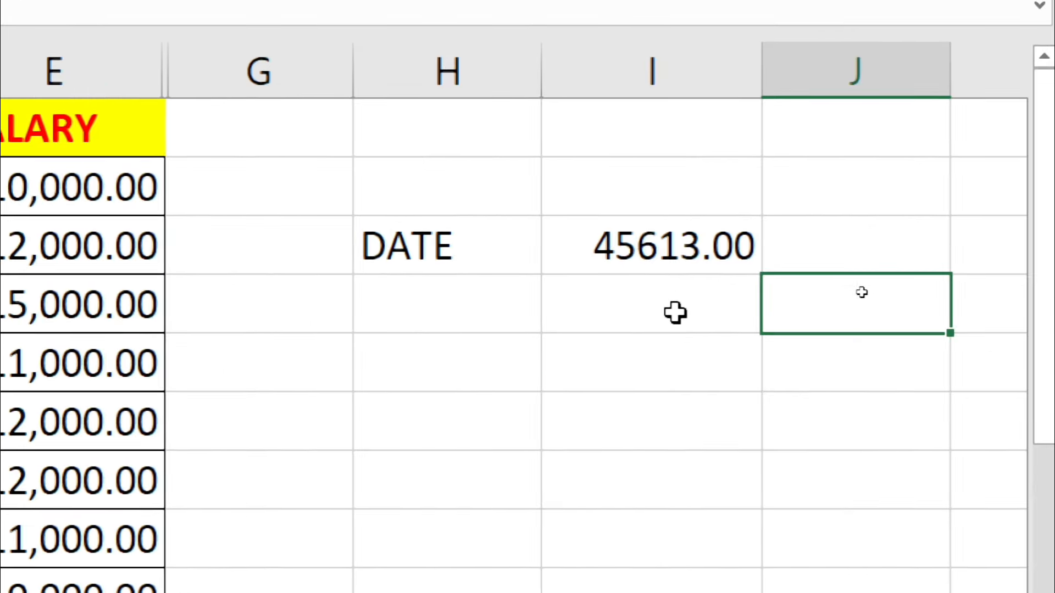
{"action": "left_click", "coordinate": [650, 250]}
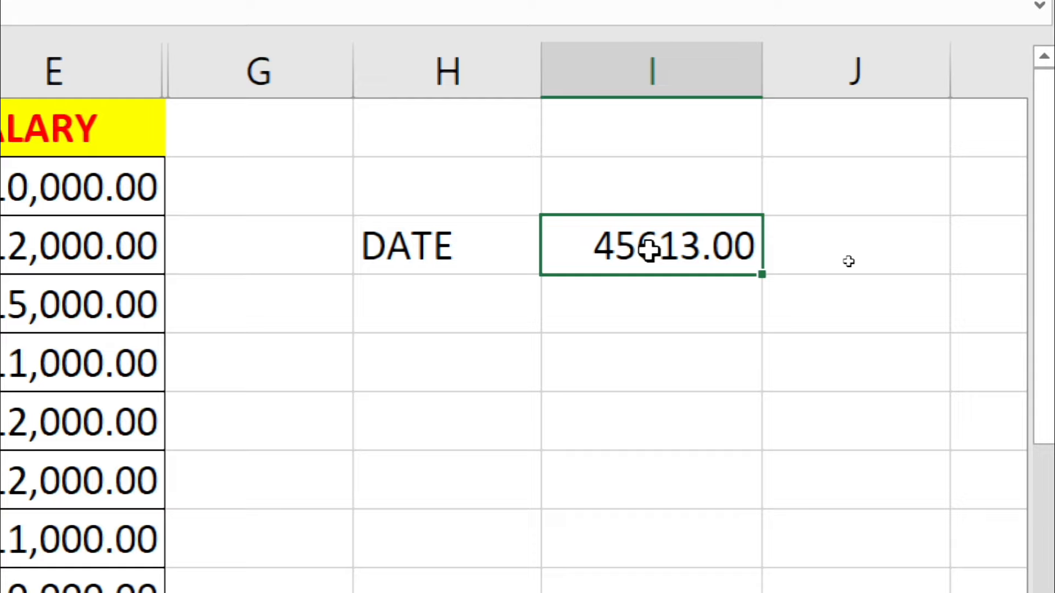
{"action": "key", "text": "ctrl+shift+3"}
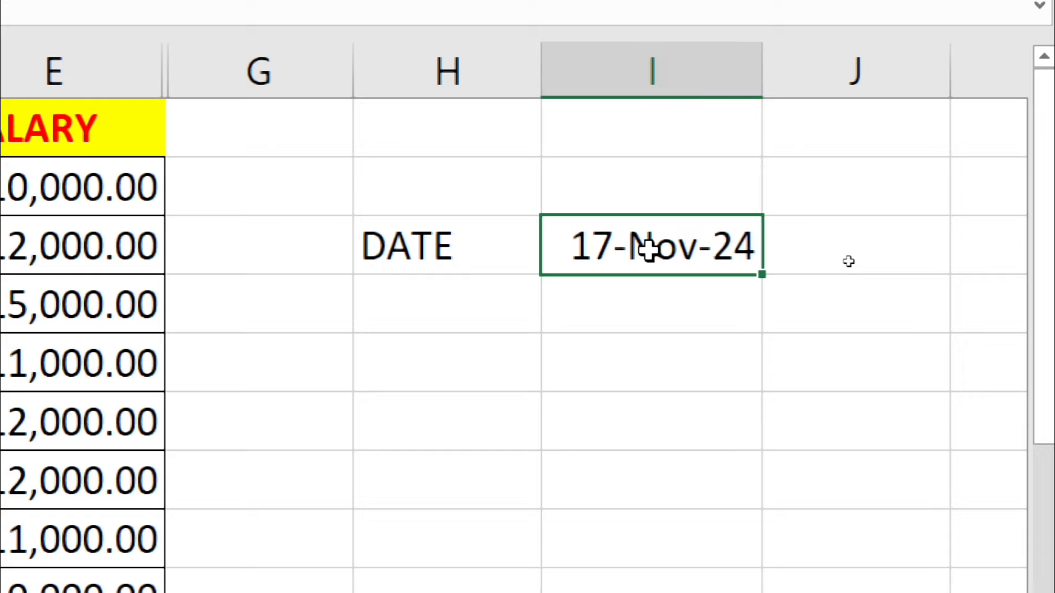
Step: Check the date's dd-mmm-yy custom format in Format Cells, then close the dialog
{"action": "left_click", "coordinate": [652, 315]}
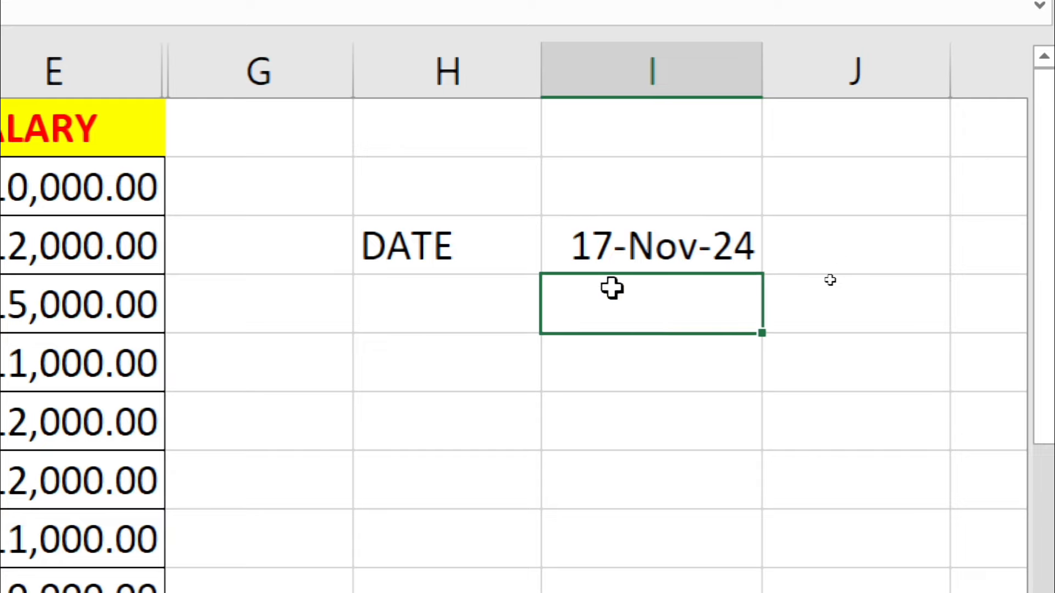
{"action": "left_click", "coordinate": [654, 228]}
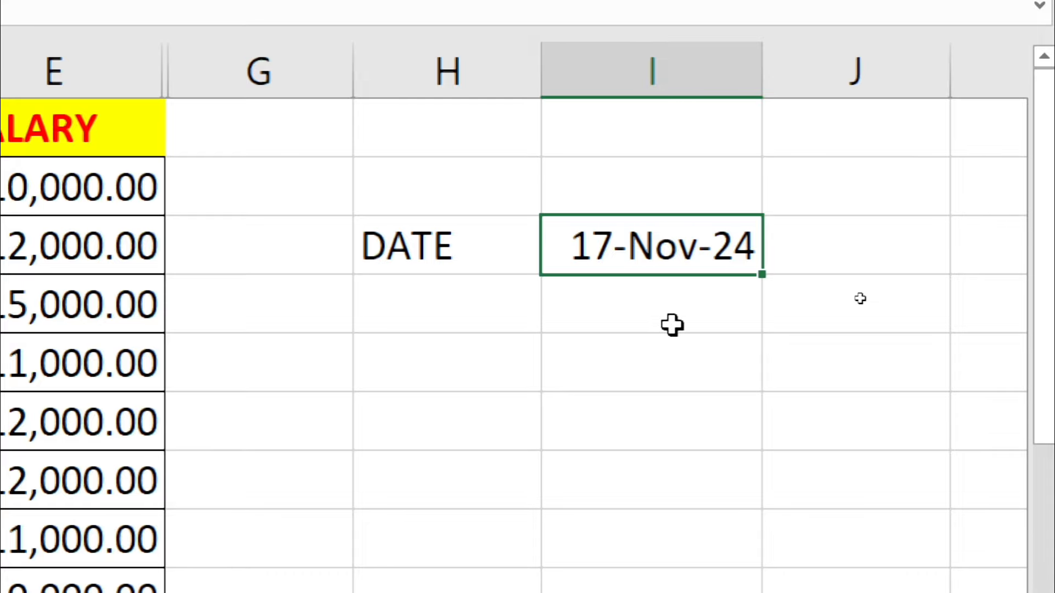
{"action": "key", "text": "ctrl+1"}
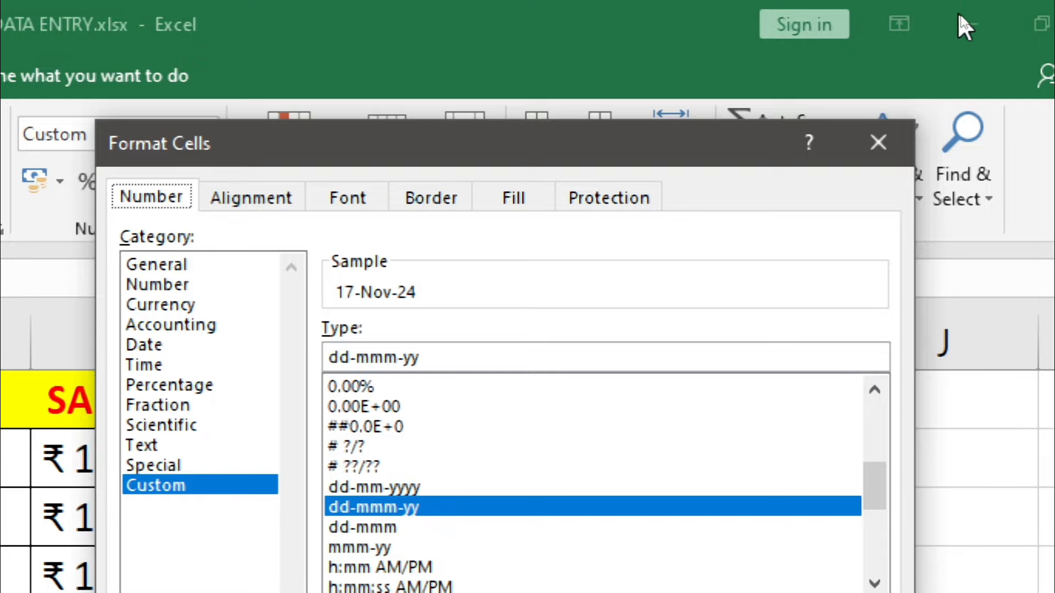
{"action": "left_click", "coordinate": [877, 146]}
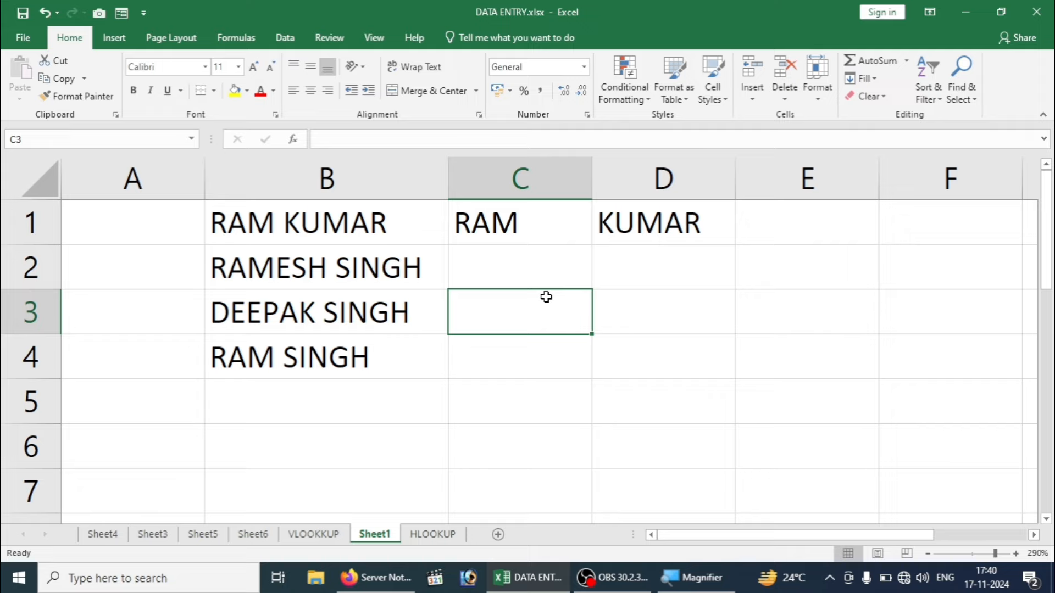
Step: Flash Fill names into columns C and D from the RAM / KUMAR examples, then select column B
{"action": "left_click", "coordinate": [534, 257]}
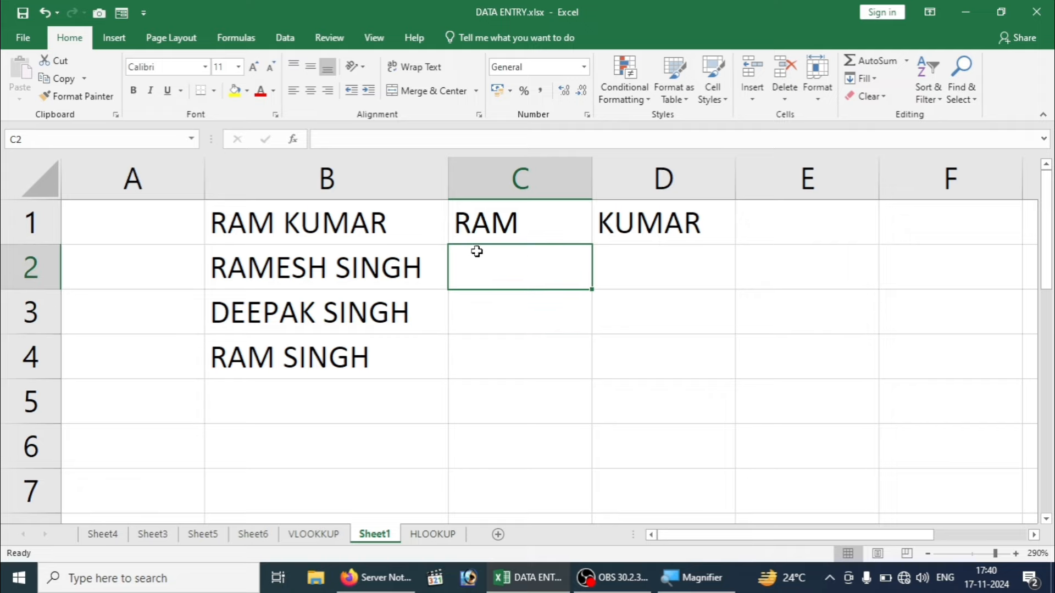
{"action": "left_click", "coordinate": [364, 231]}
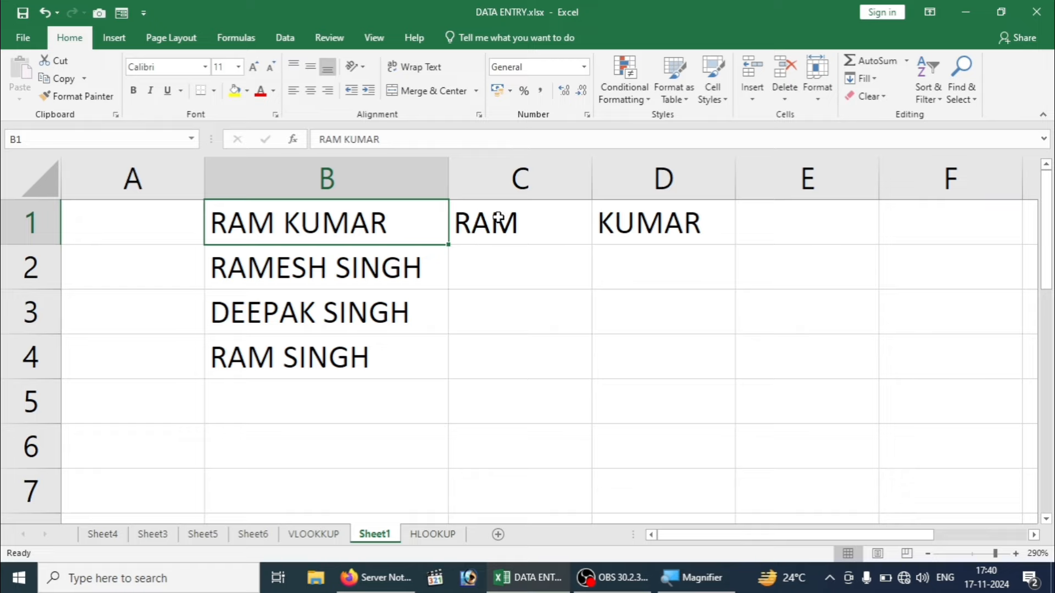
{"action": "left_click", "coordinate": [508, 174]}
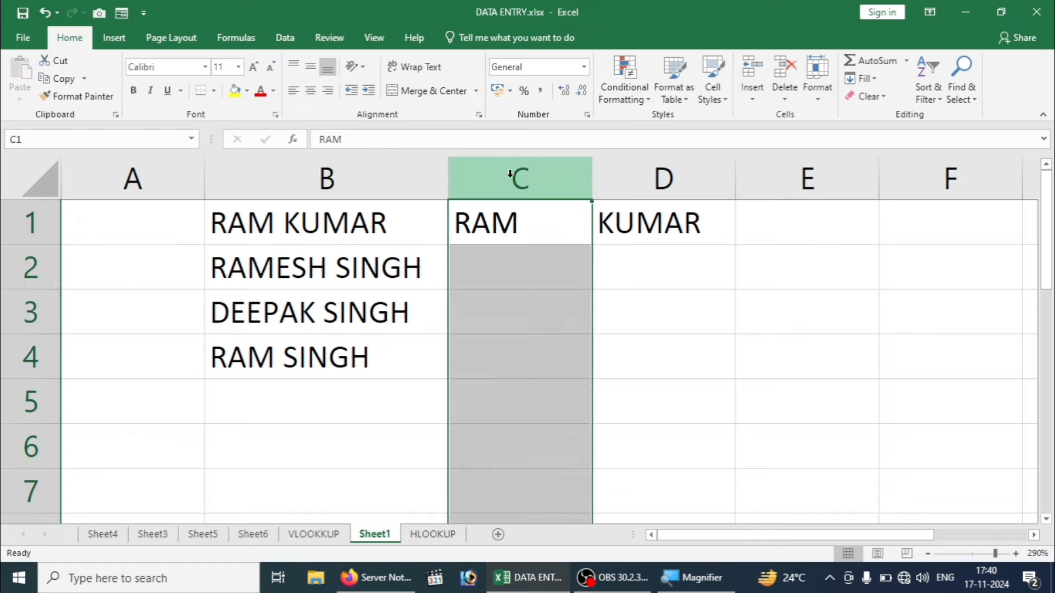
{"action": "left_click", "coordinate": [636, 168]}
{"action": "left_click", "coordinate": [528, 257]}
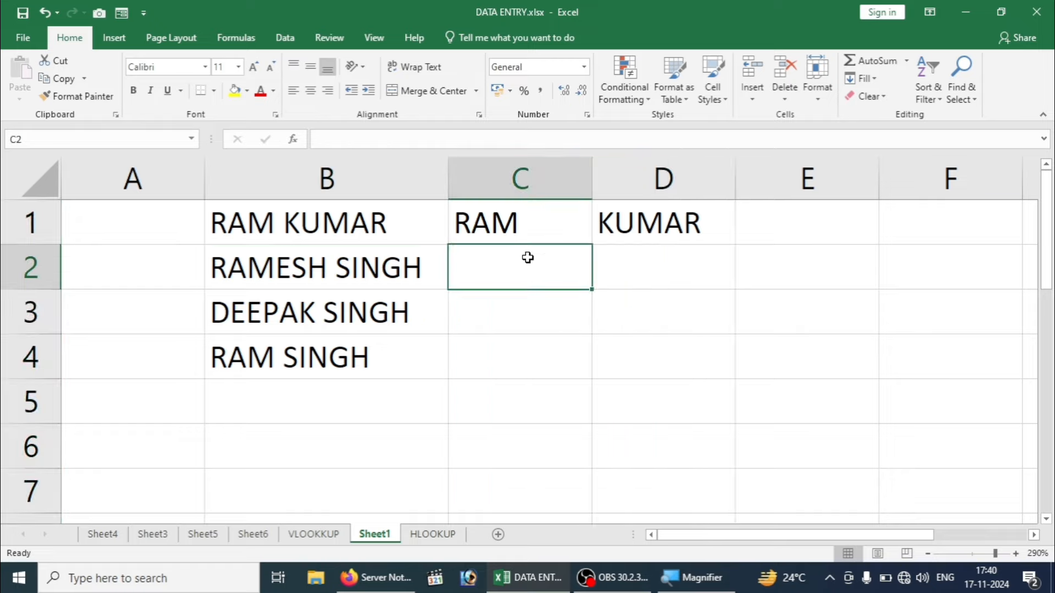
{"action": "left_click", "coordinate": [475, 221]}
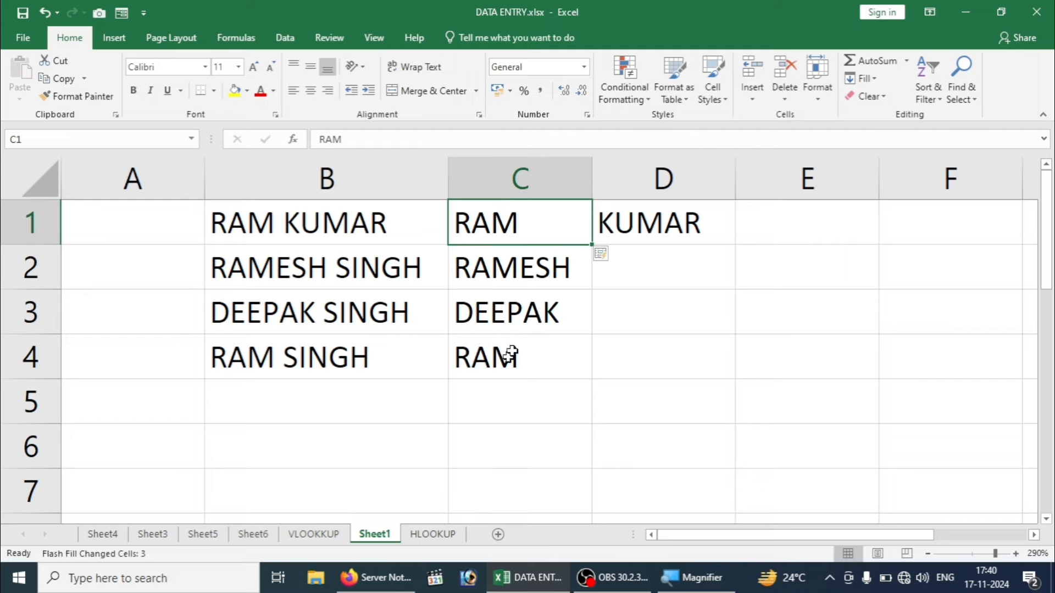
{"action": "left_click", "coordinate": [666, 215]}
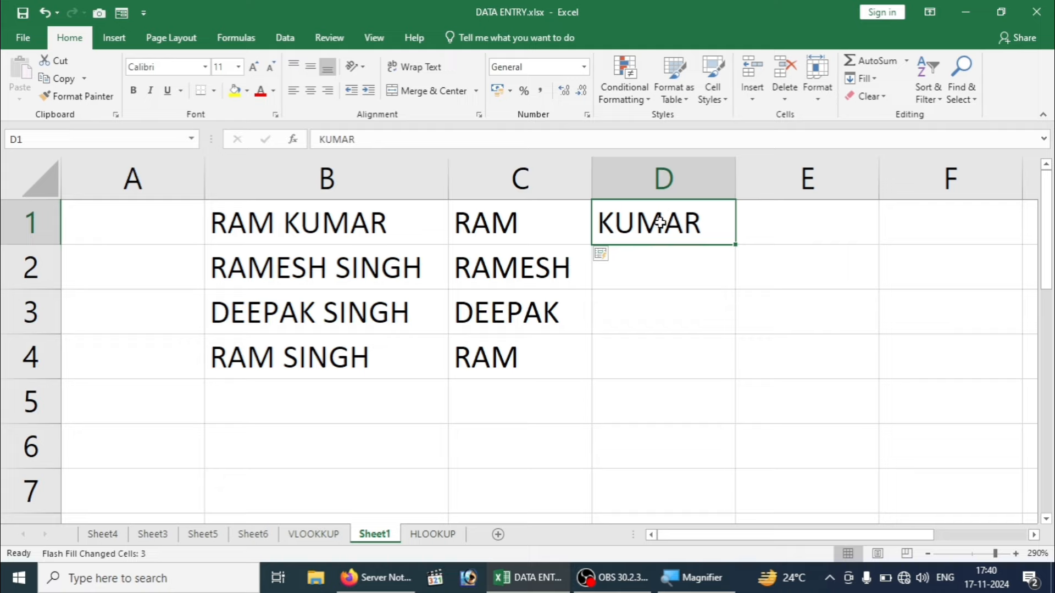
{"action": "key", "text": "ctrl+e"}
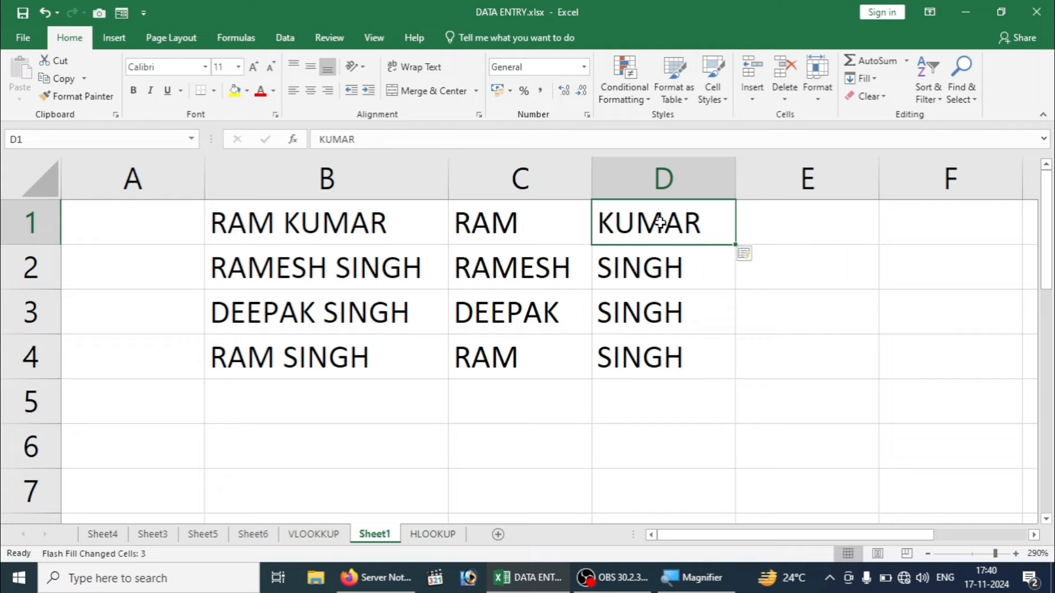
{"action": "left_click", "coordinate": [791, 227]}
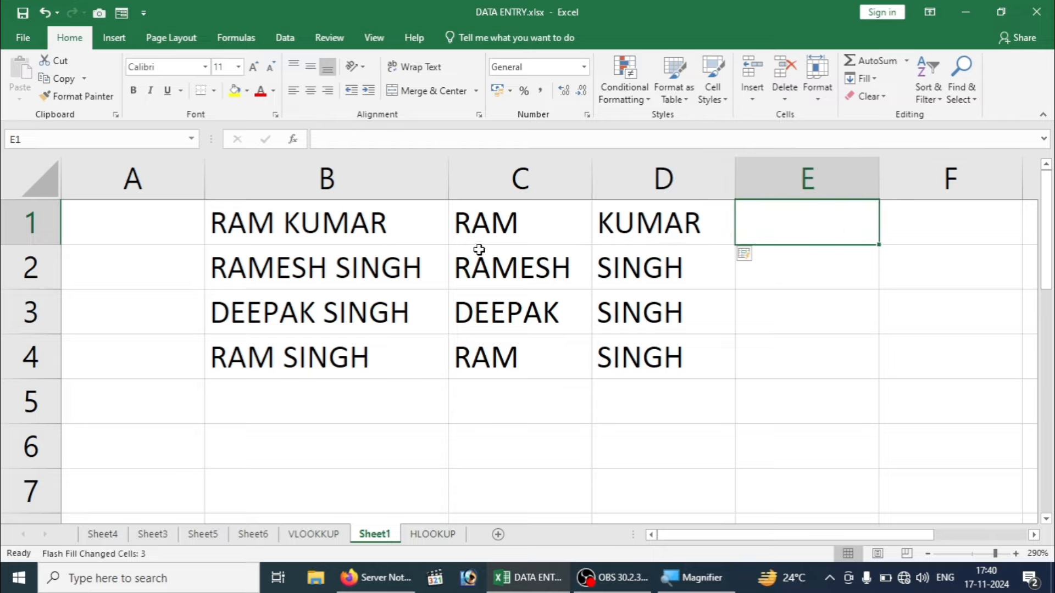
{"action": "left_click", "coordinate": [337, 183]}
{"action": "key", "text": "Delete"}
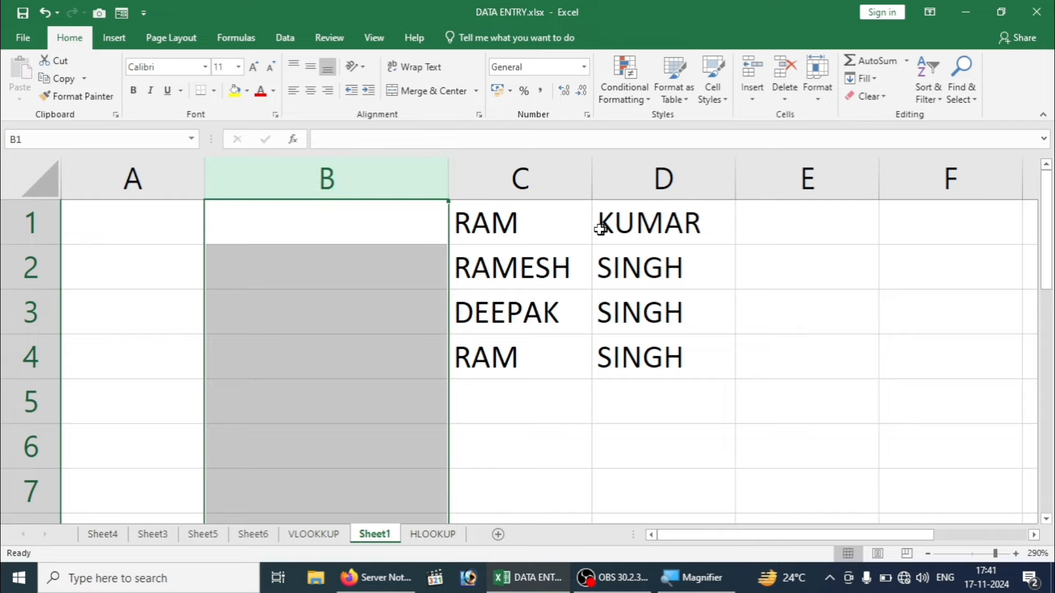
{"action": "left_click_drag", "start_coordinate": [541, 220], "coordinate": [638, 217]}
{"action": "left_click", "coordinate": [777, 205]}
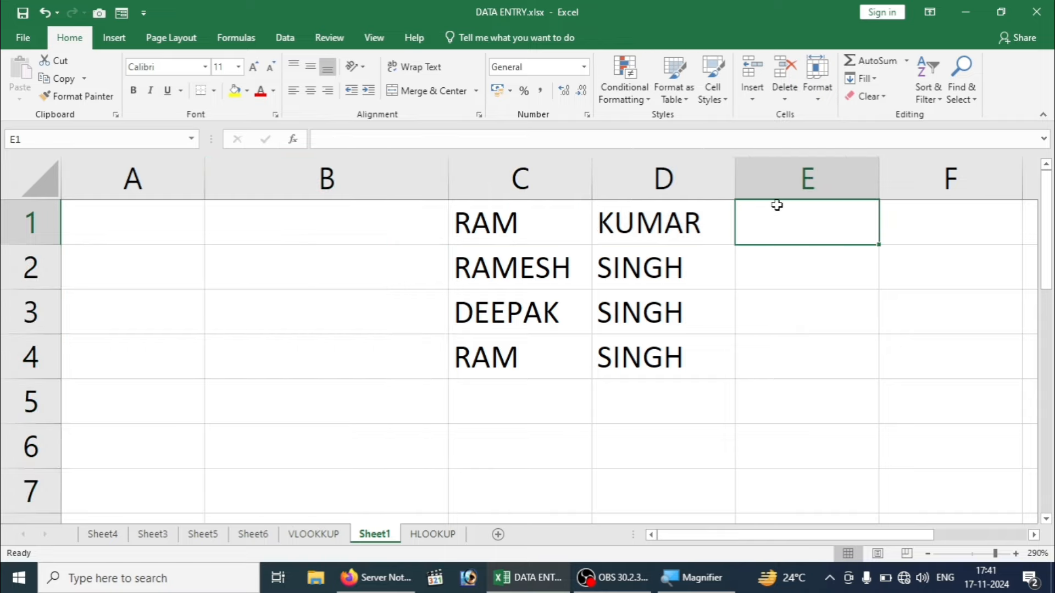
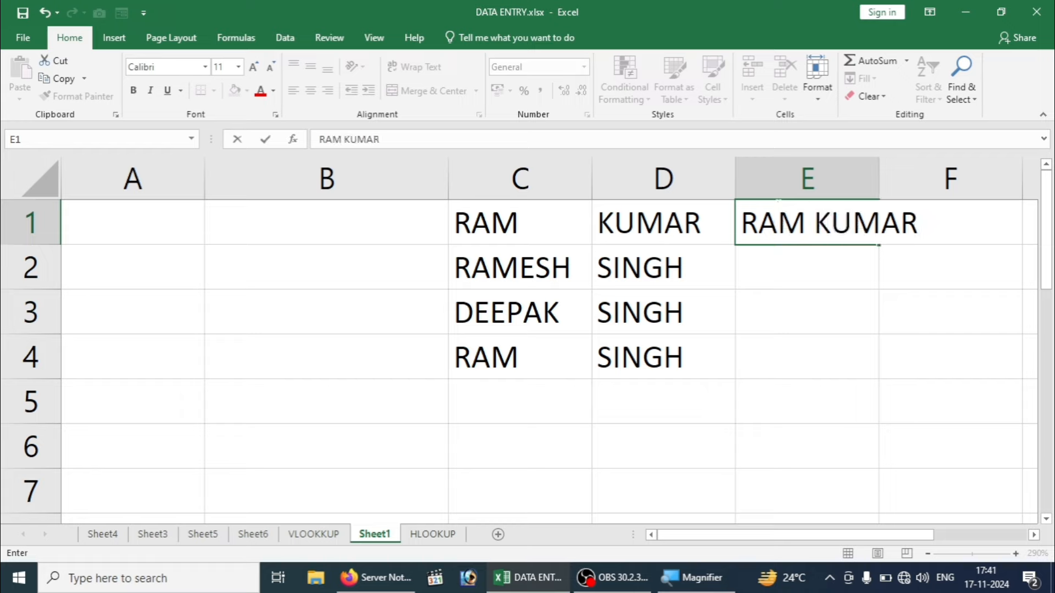
{"action": "key", "text": "Return"}
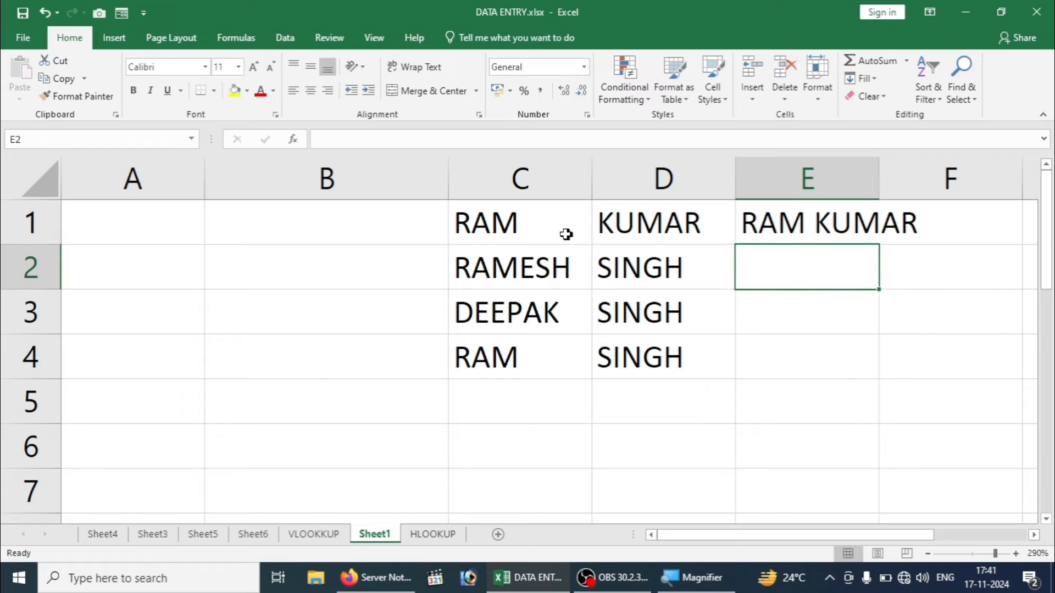
Step: Flash Fill full names down column E, widen it, then undo the fill
{"action": "left_click", "coordinate": [626, 220]}
{"action": "left_click", "coordinate": [766, 220]}
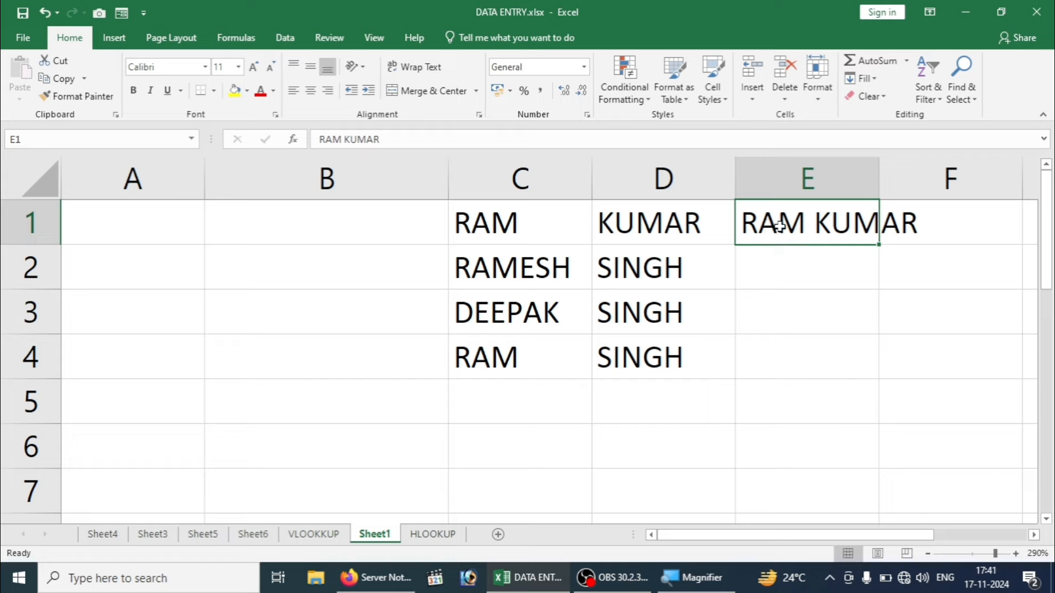
{"action": "key", "text": "ctrl+e"}
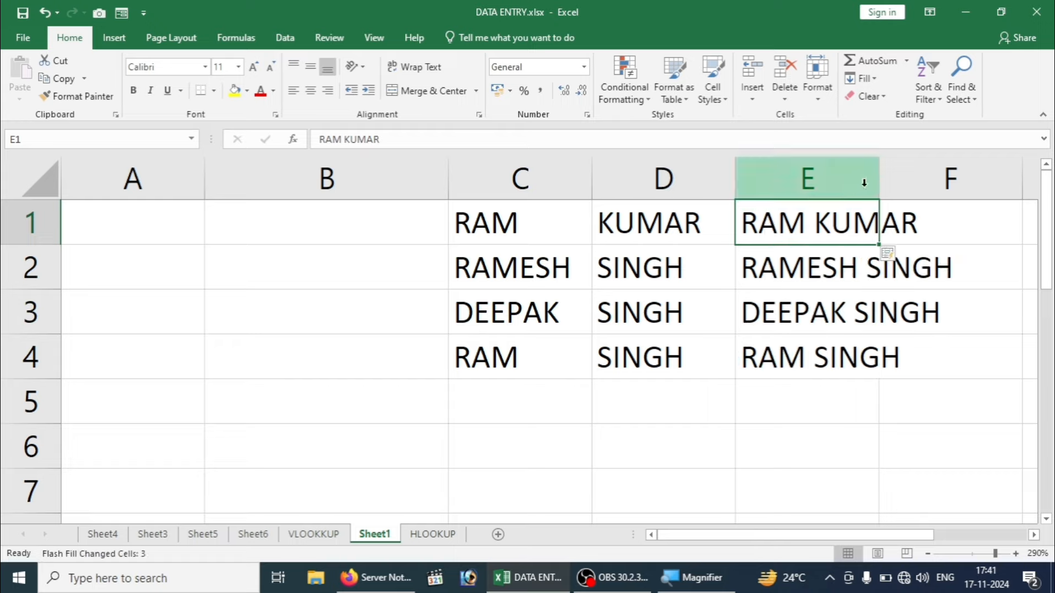
{"action": "left_click_drag", "start_coordinate": [878, 171], "coordinate": [974, 177]}
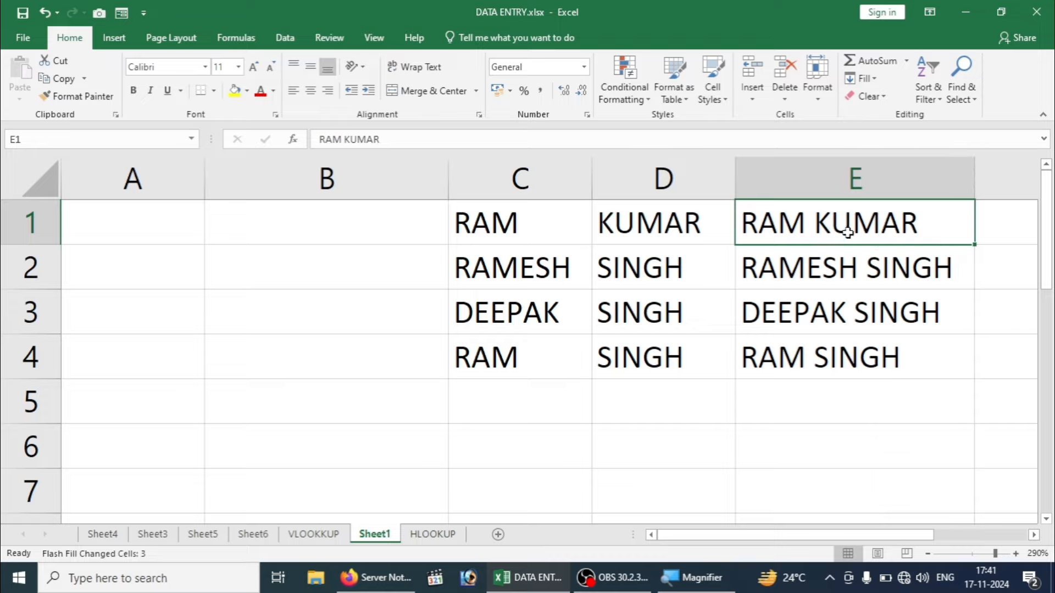
{"action": "key", "text": "Down"}
{"action": "key", "text": "Down"}
{"action": "key", "text": "Down"}
{"action": "key", "text": "Down"}
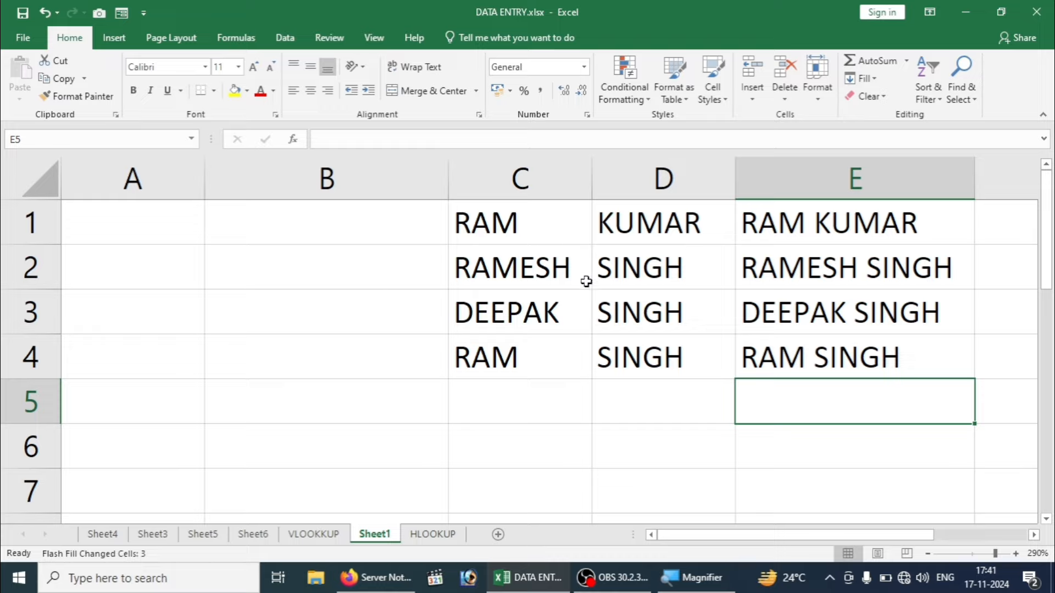
{"action": "key", "text": "ctrl+z"}
{"action": "key", "text": "ctrl+z"}
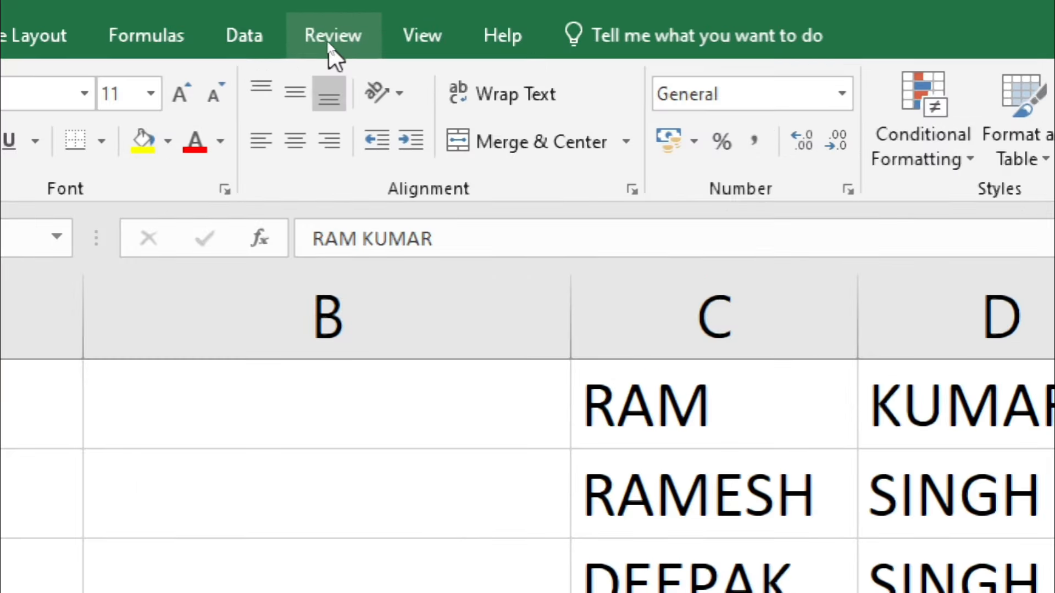
Step: Flash Fill the combined full names into E2:E4 from the Data tab
{"action": "left_click", "coordinate": [220, 38]}
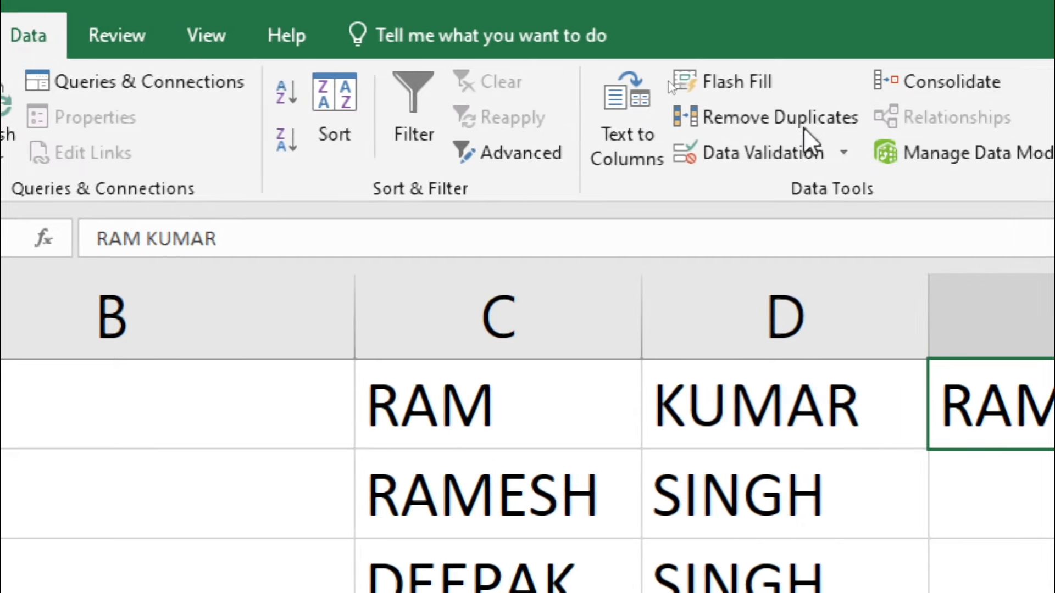
{"action": "left_click", "coordinate": [738, 82]}
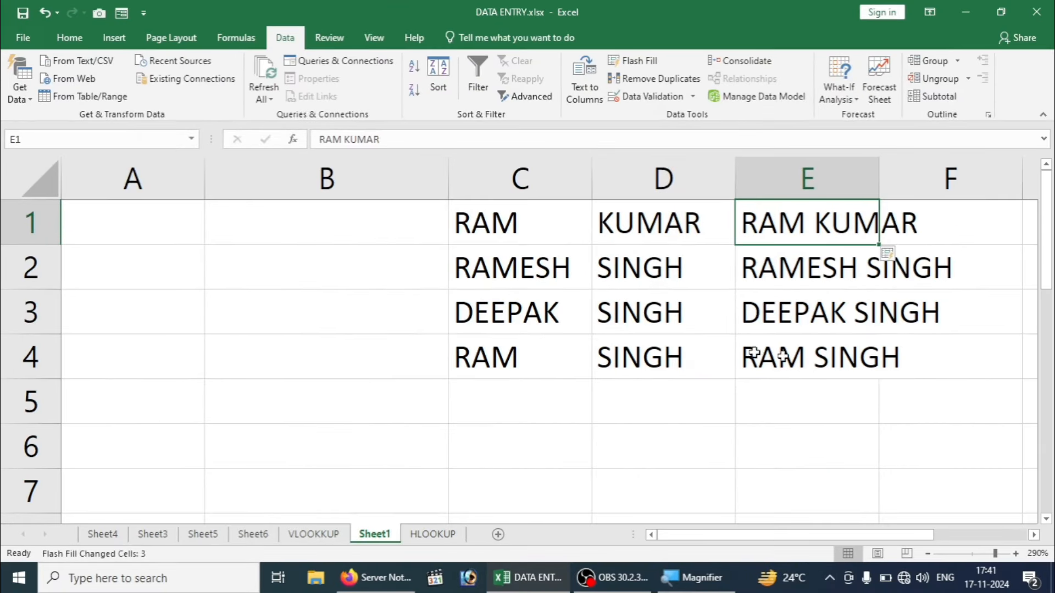
{"action": "left_click", "coordinate": [373, 476]}
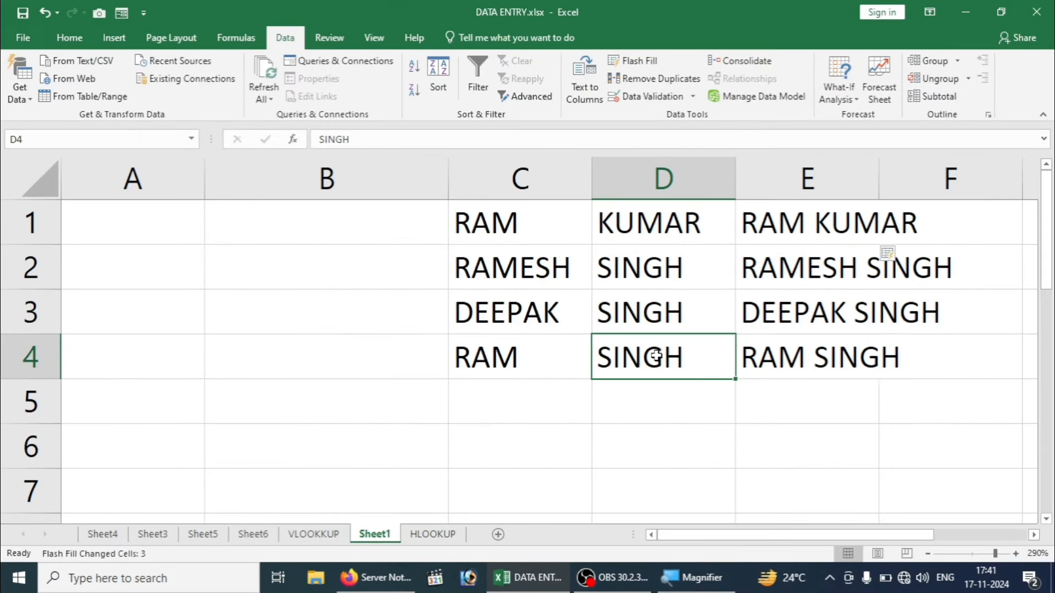
{"action": "left_click", "coordinate": [362, 340]}
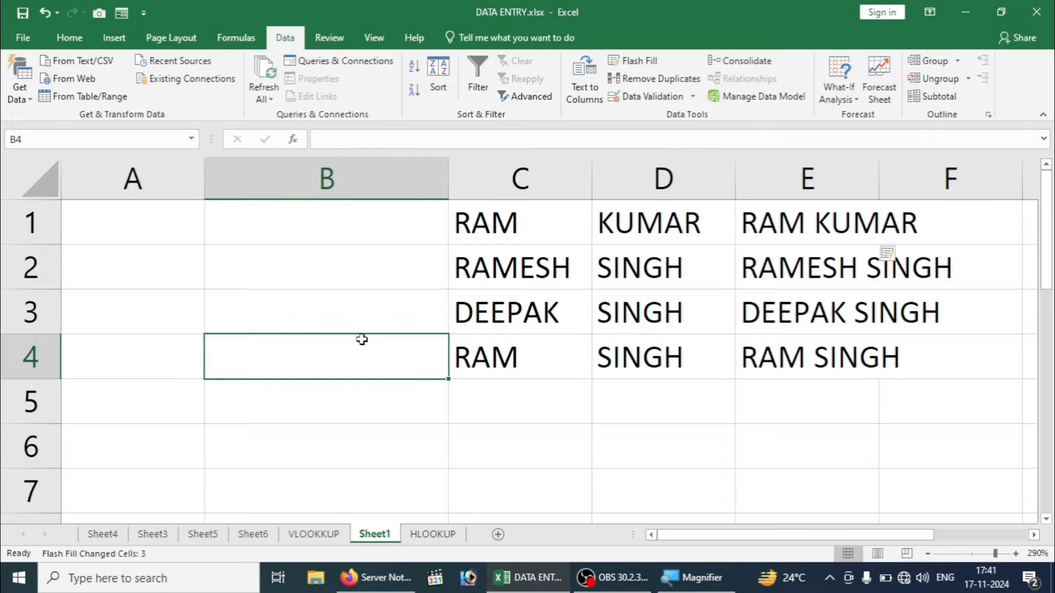
Step: Return to A1, then switch to the VLOOKUP sheet's employee table
{"action": "key", "text": "Up"}
{"action": "key", "text": "Up"}
{"action": "key", "text": "Up"}
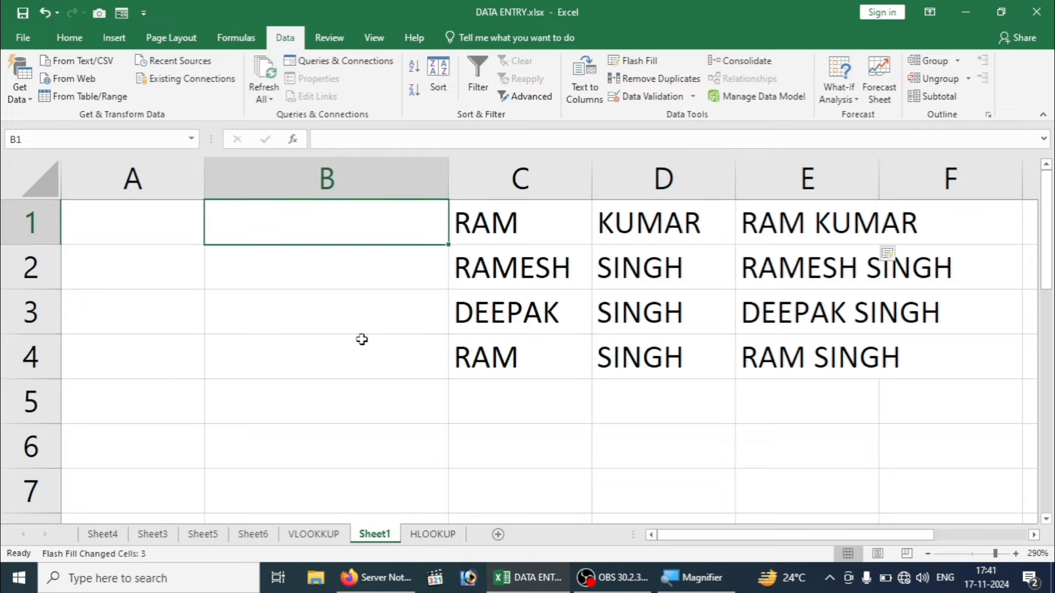
{"action": "key", "text": "Left"}
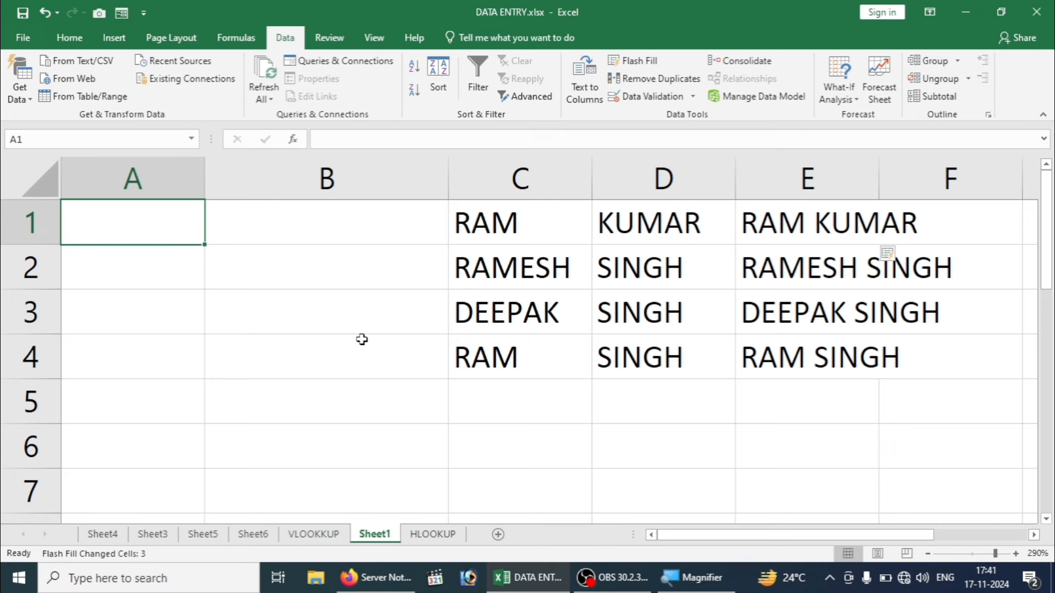
{"action": "left_click", "coordinate": [313, 534]}
{"action": "left_click", "coordinate": [288, 396]}
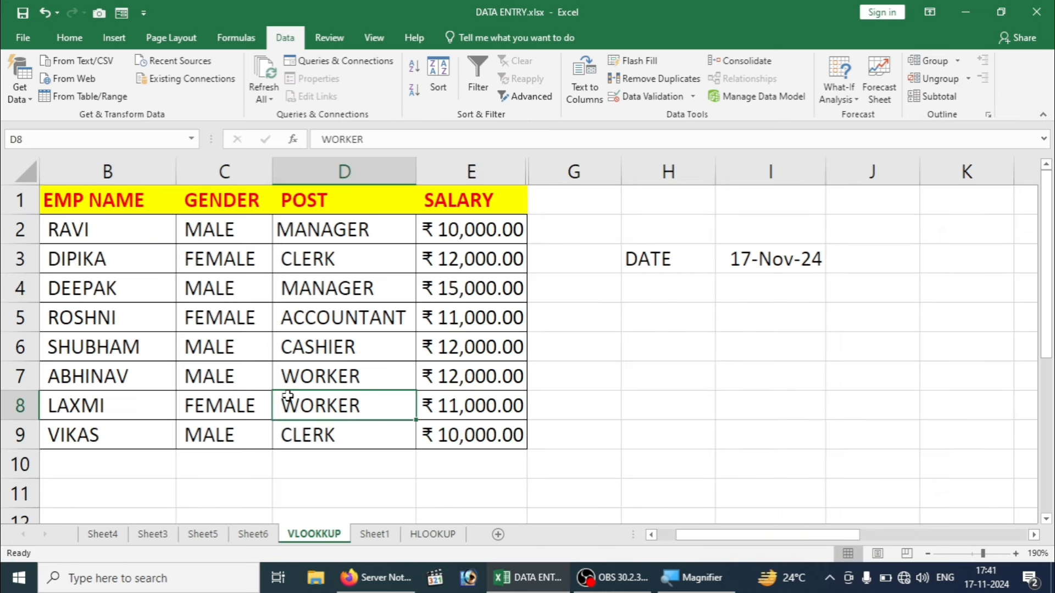